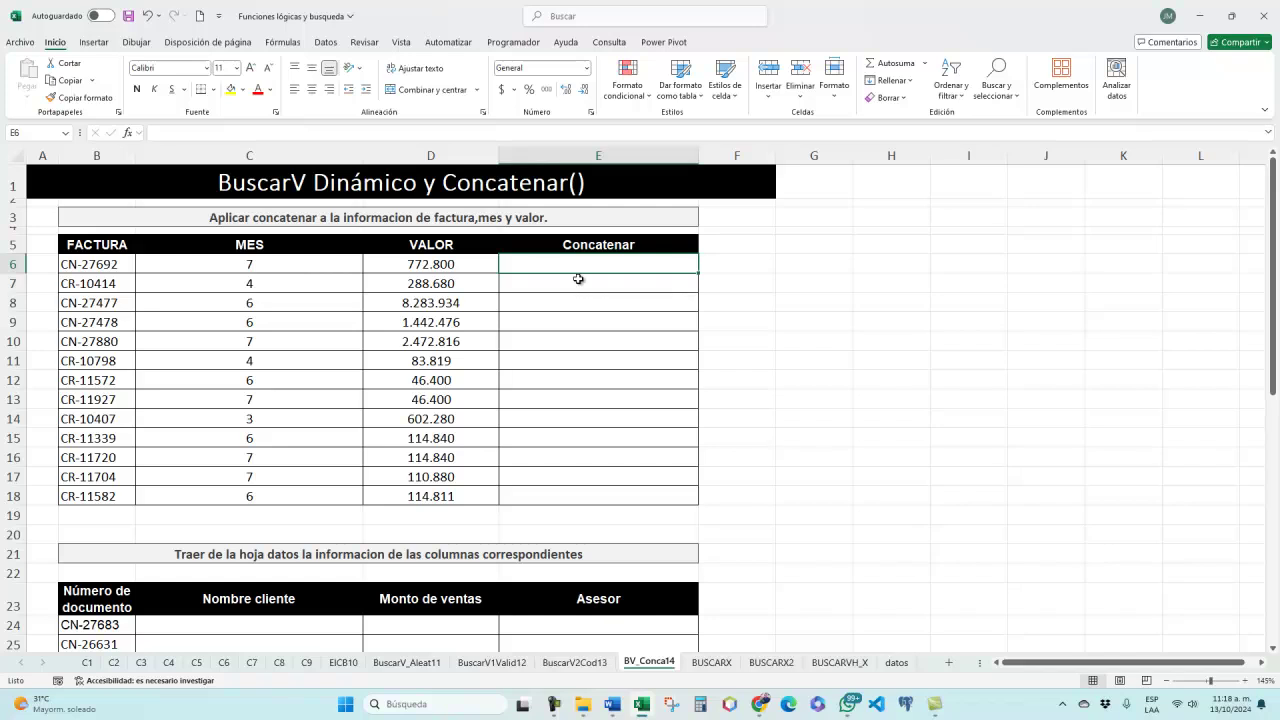
click(102, 264)
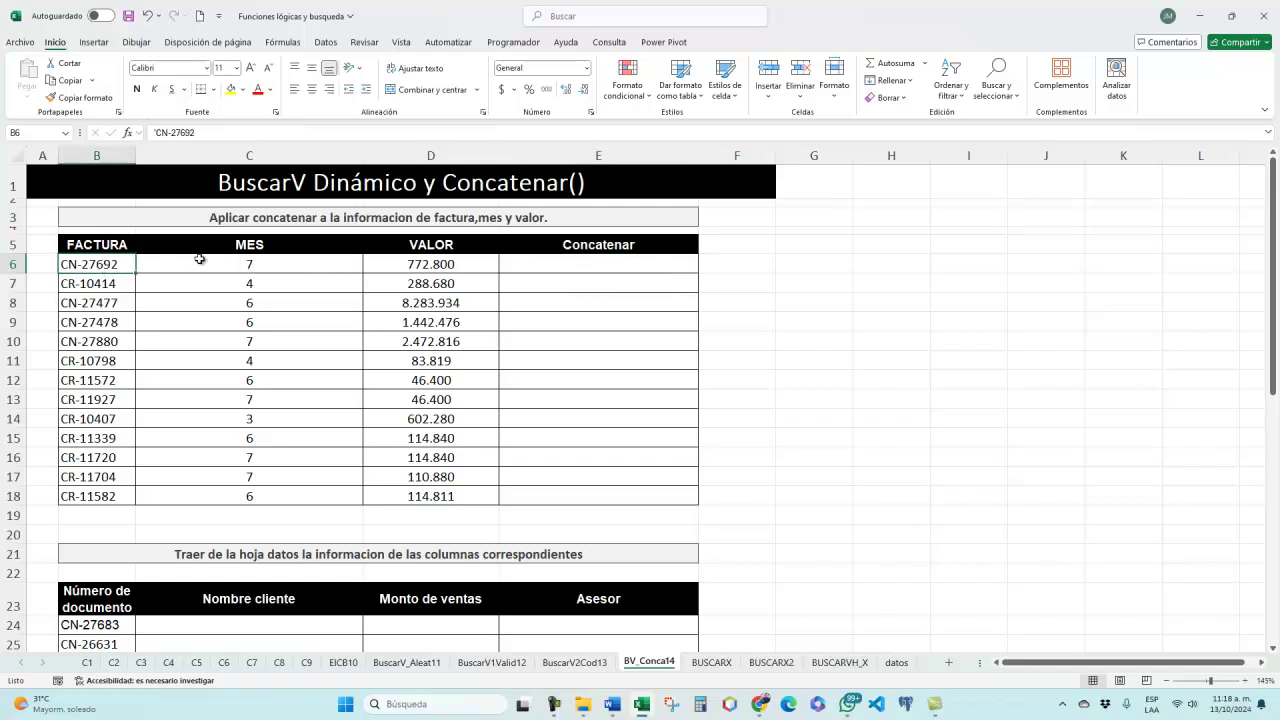
click(279, 265)
click(430, 264)
Enter =CONCATENAR(B6;C6;D6) in cell E6 to join the invoice, month and value.
click(590, 265)
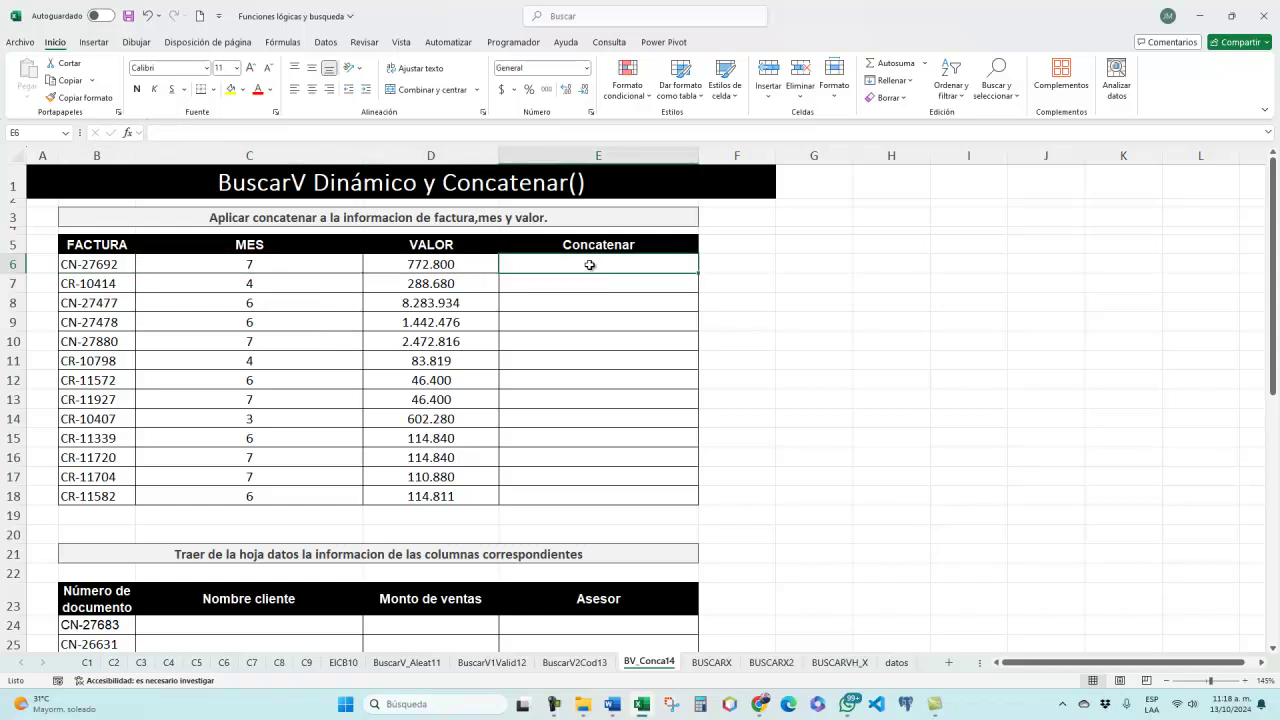
ctrl+scroll(590, 265, up, 1)
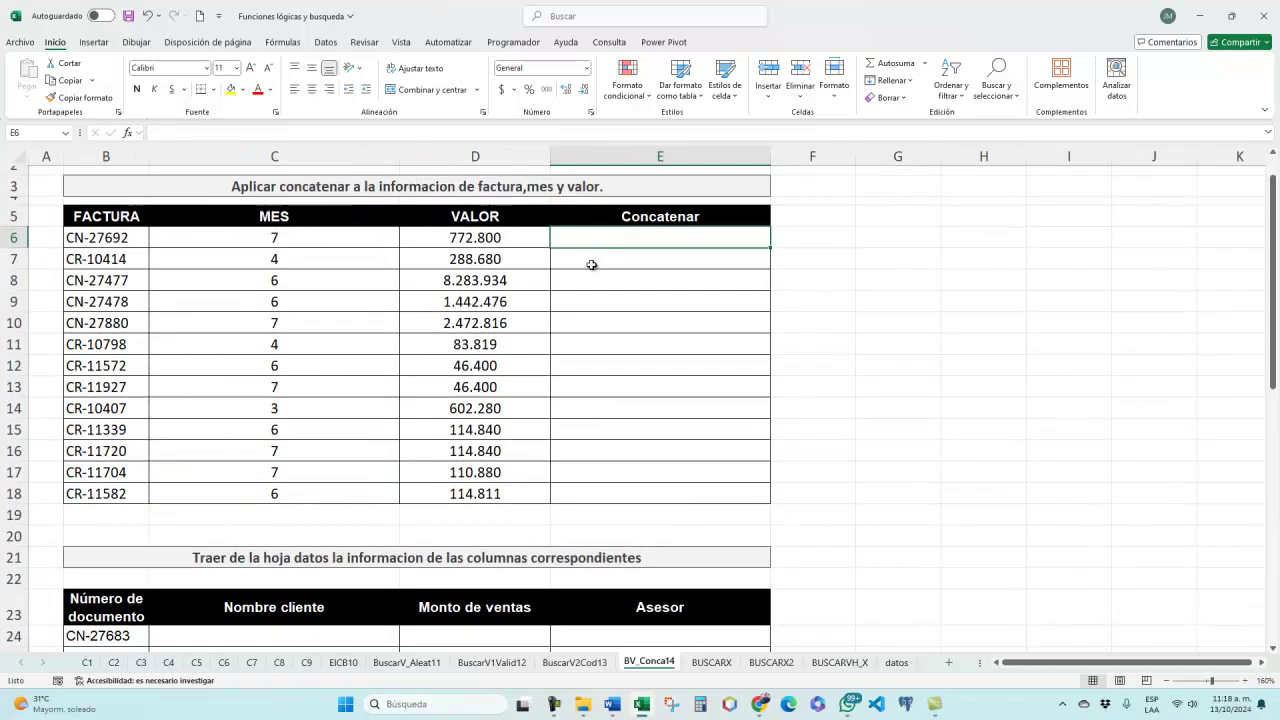
text(=con)
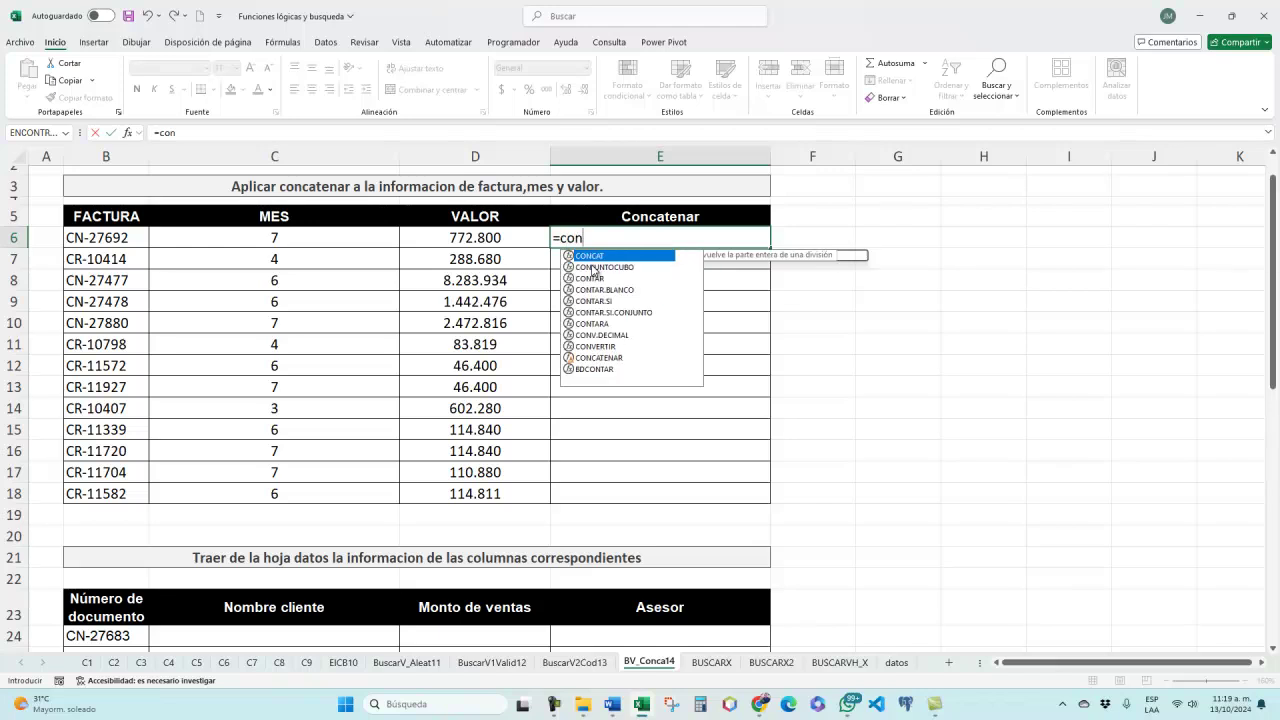
text(ca)
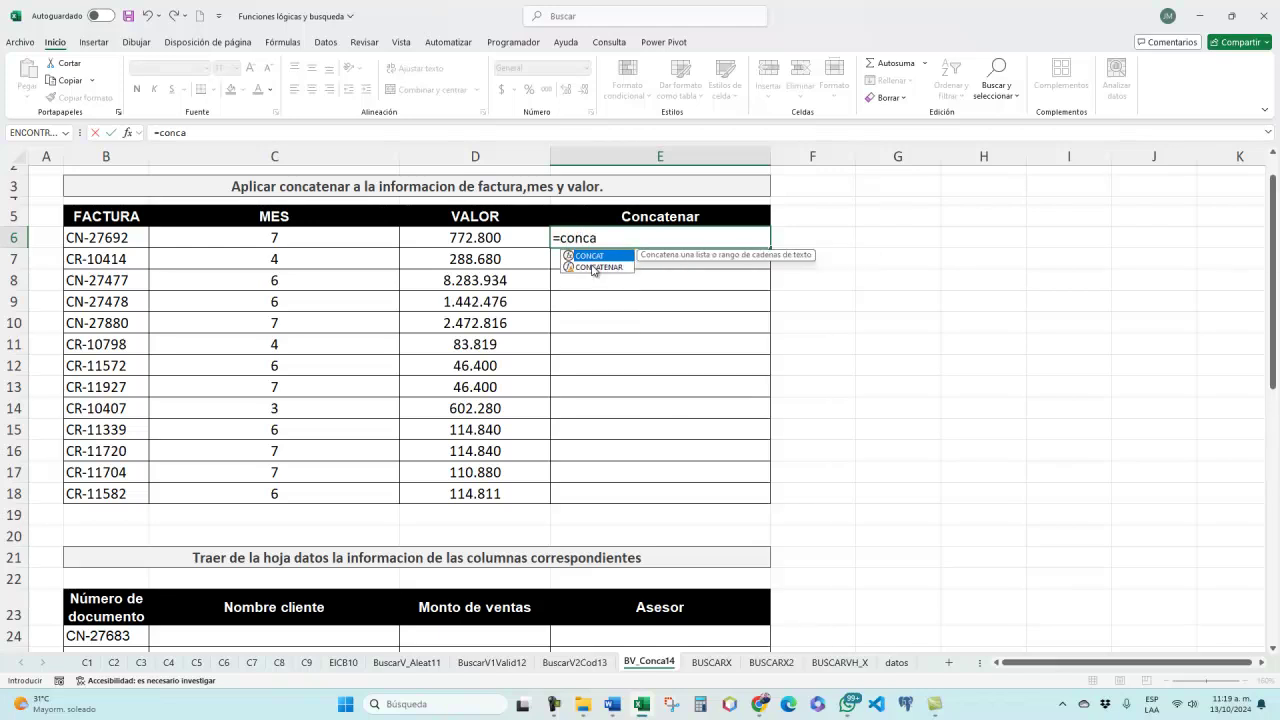
click(594, 268)
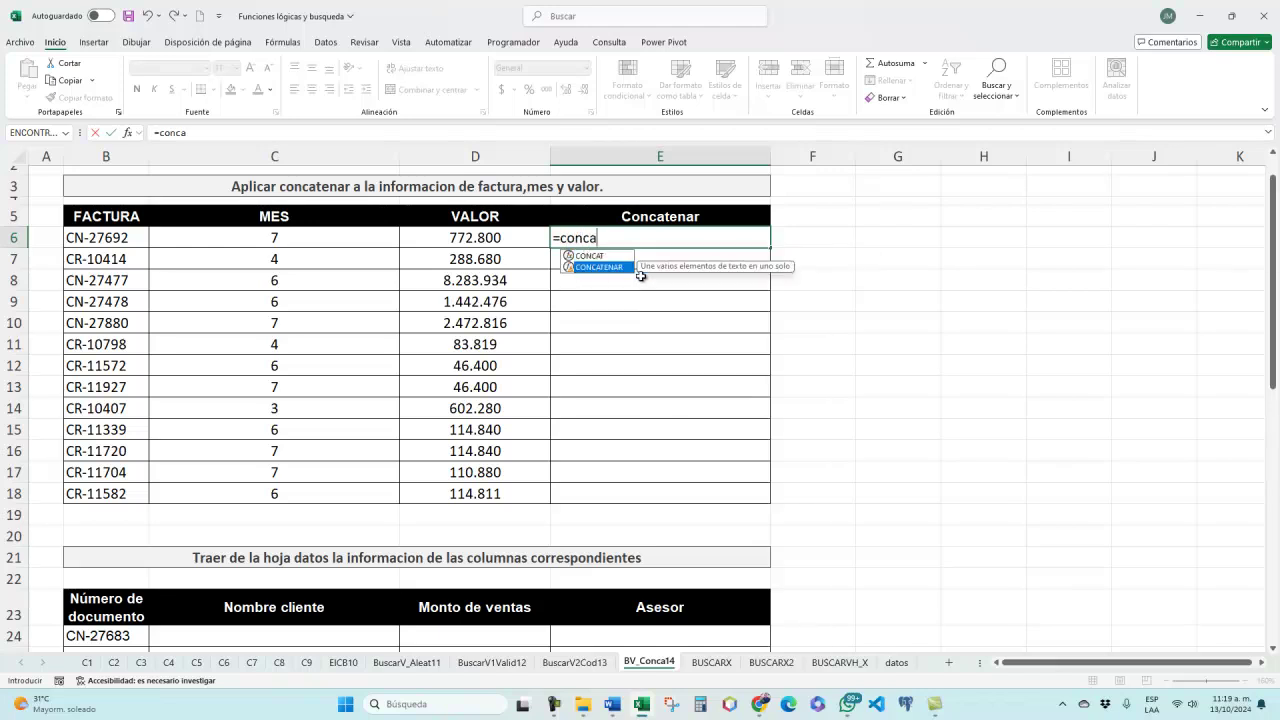
key(Tab)
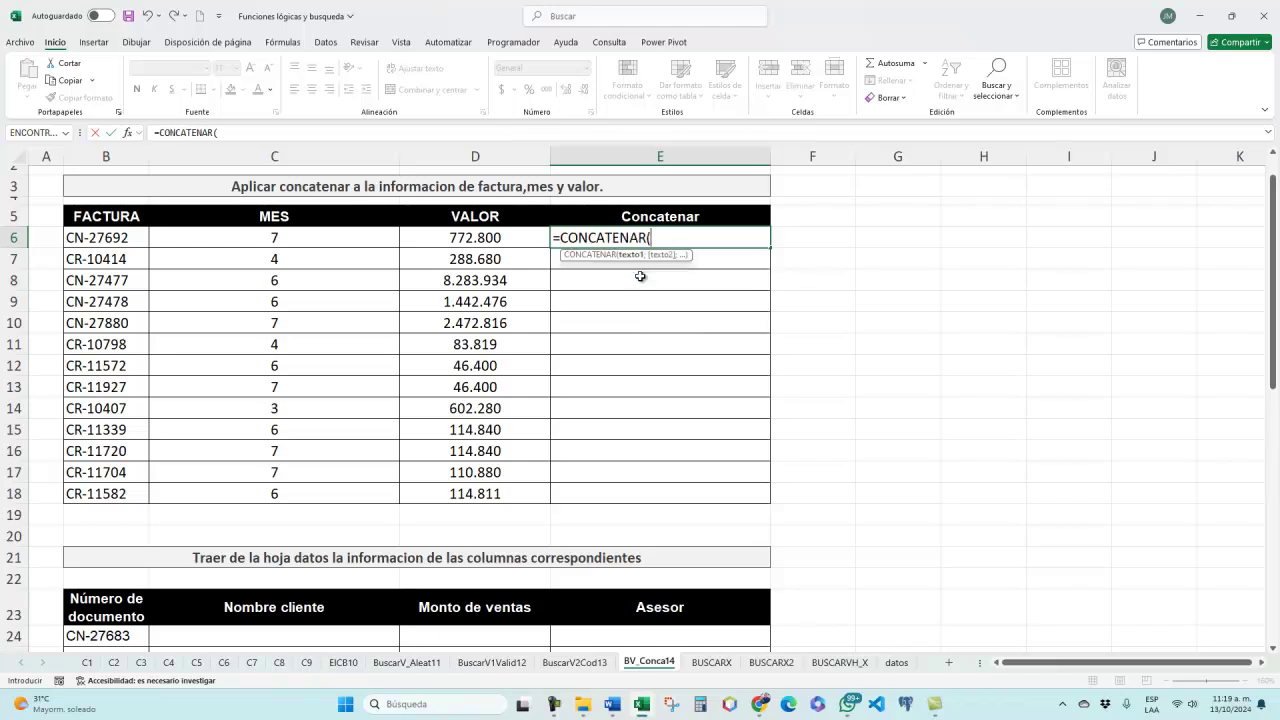
click(120, 241)
text(;)
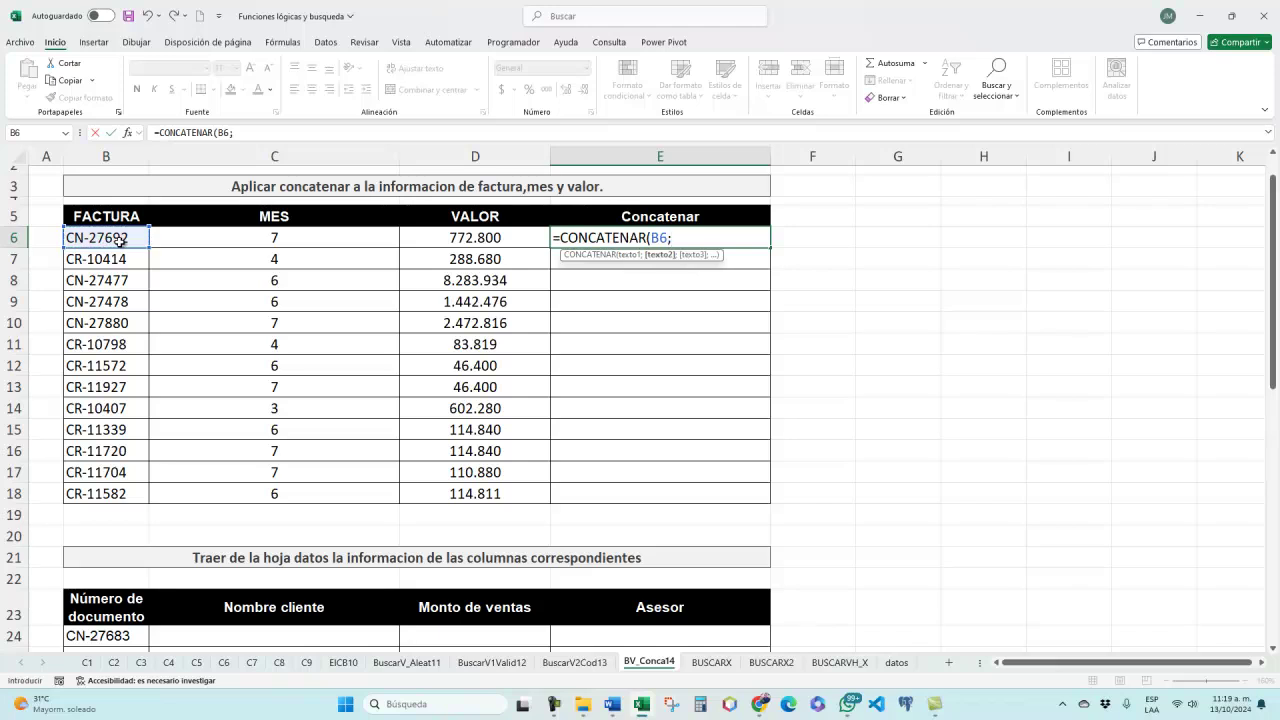
click(281, 238)
text(;)
click(468, 237)
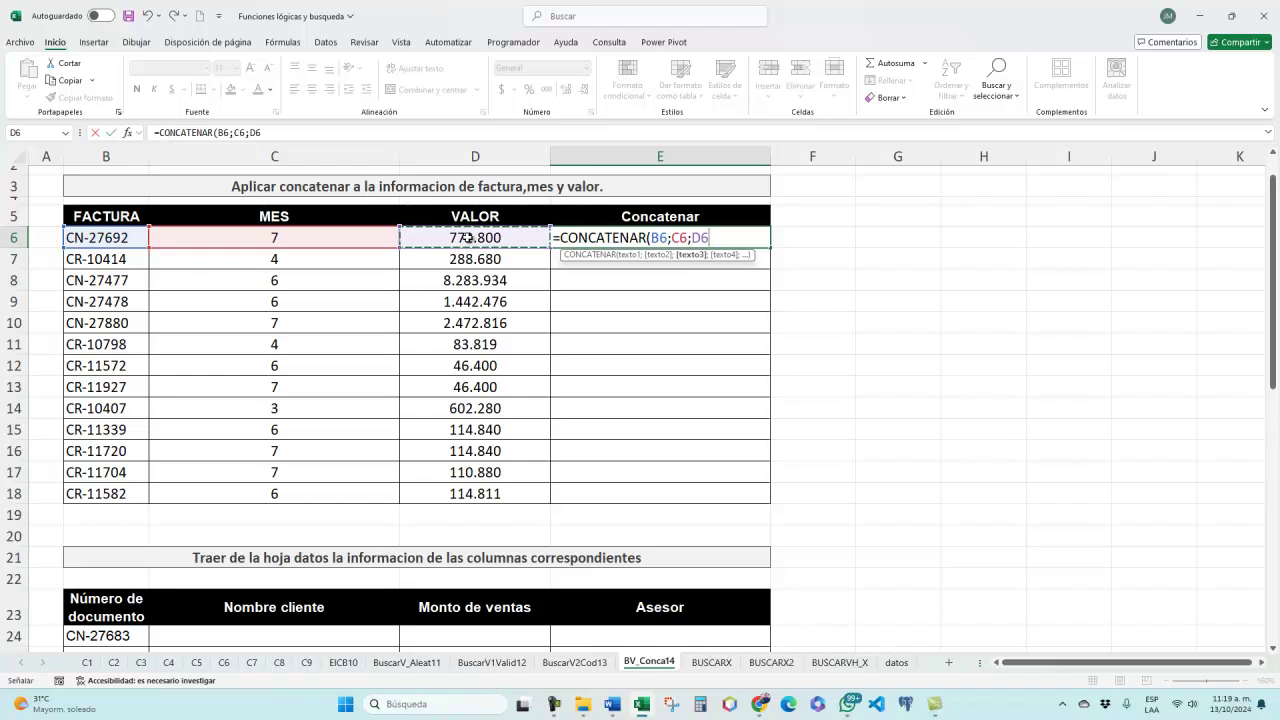
key(Return)
click(650, 238)
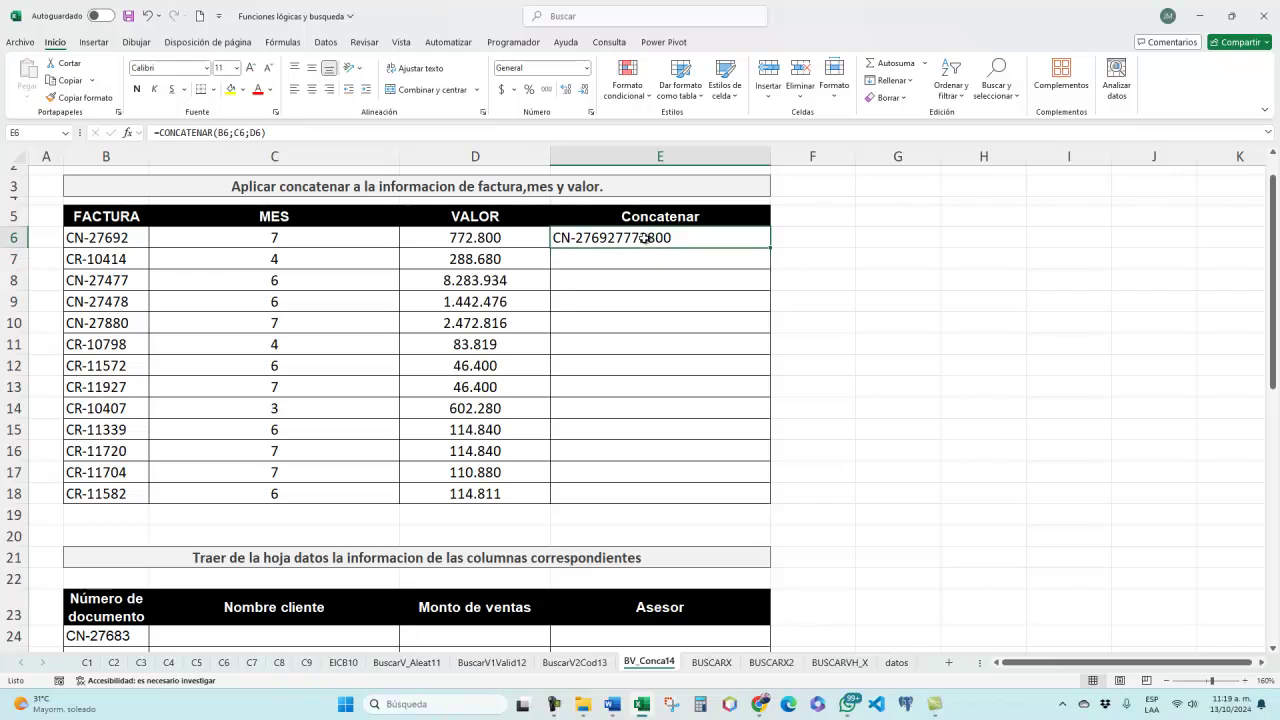
Add hyphen separators to the formula in E6 so that it reads =CONCATENAR(B6;"-";C6;"-";D6).
double_click(720, 240)
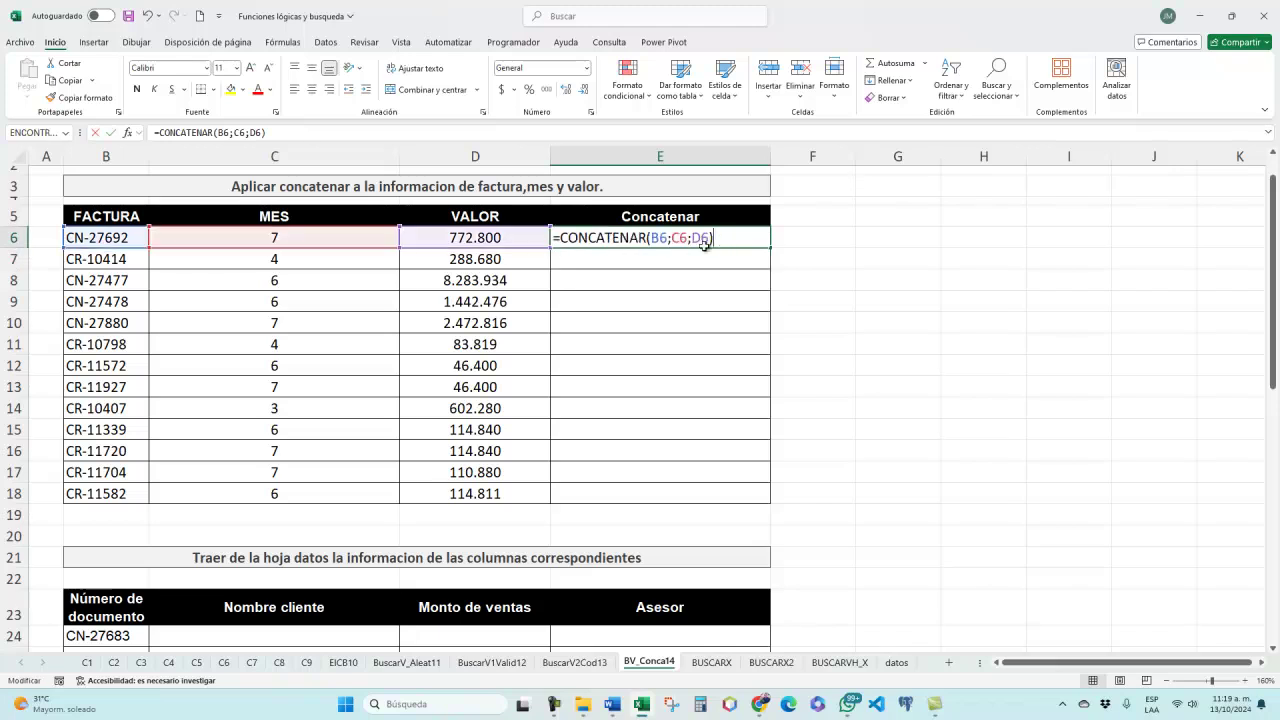
click(671, 238)
text(;)
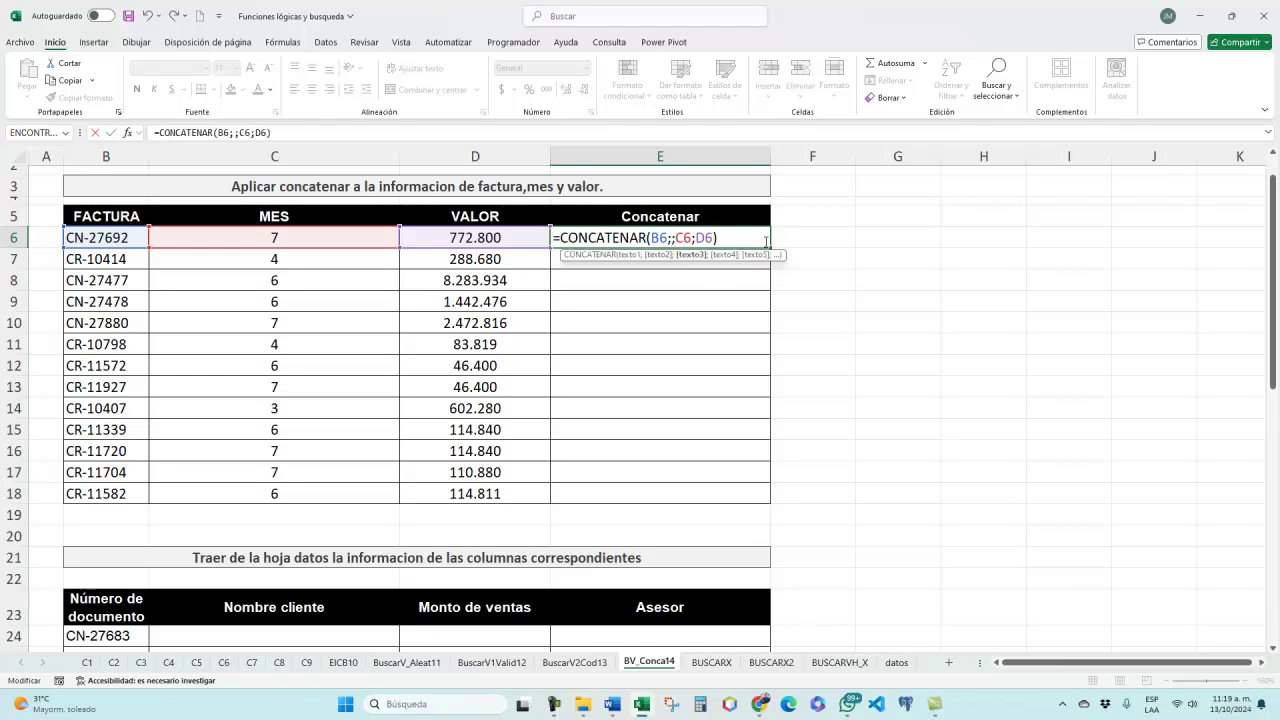
click(695, 237)
text(;)
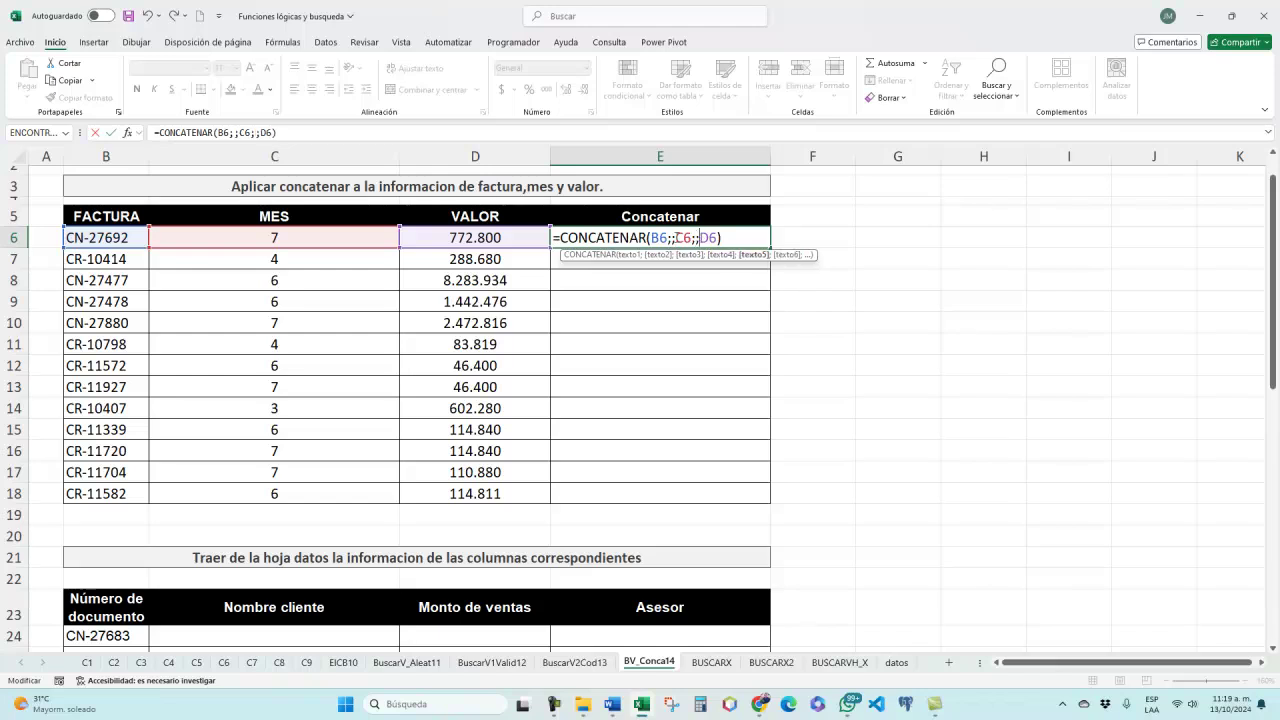
click(671, 237)
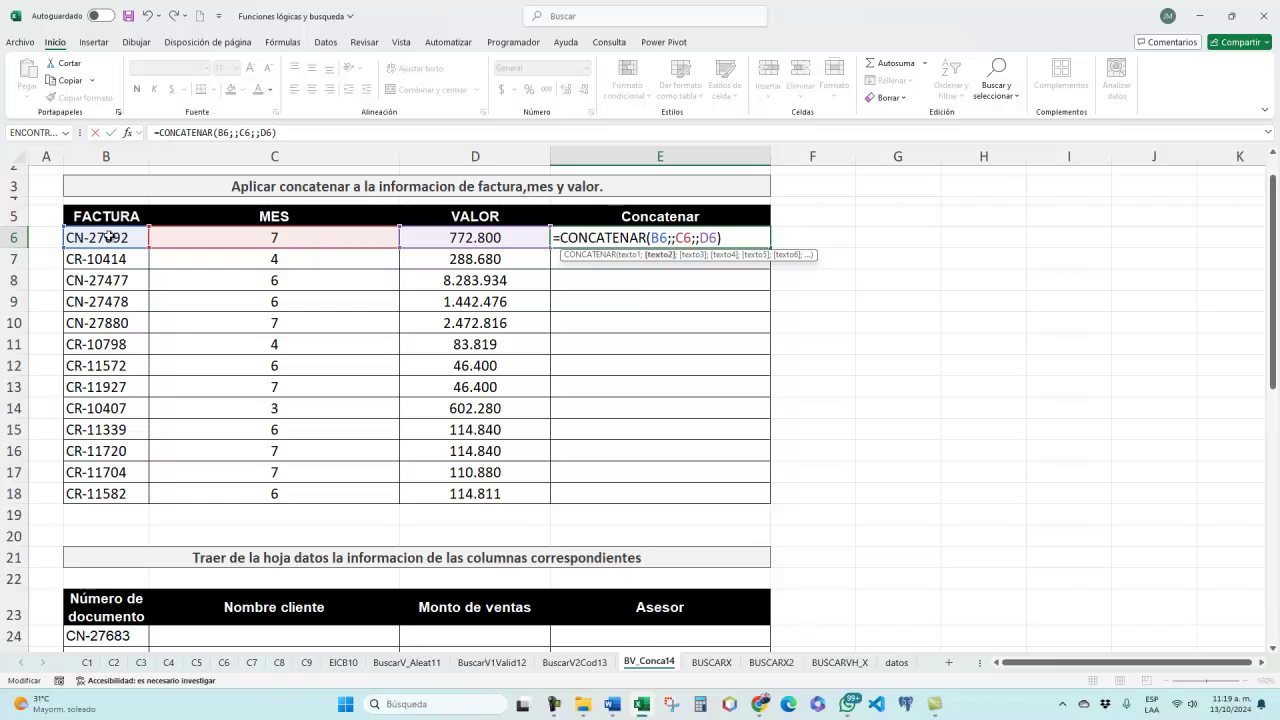
text(")
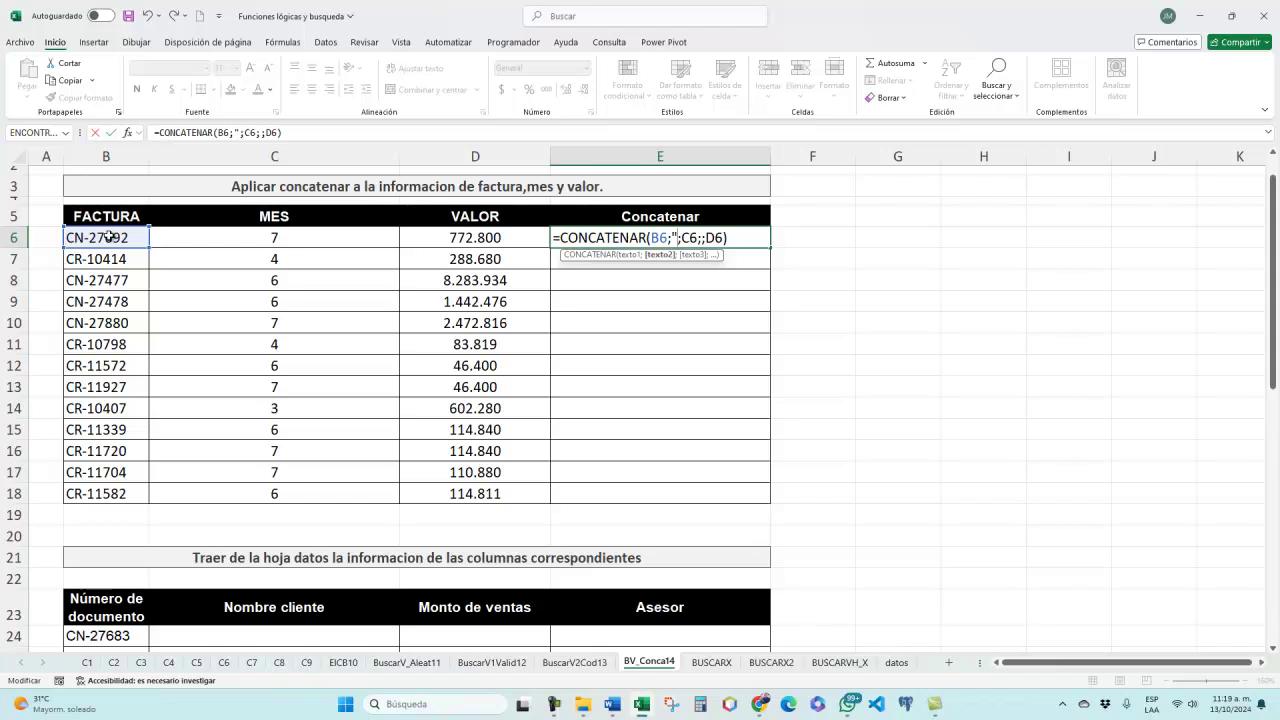
text(-")
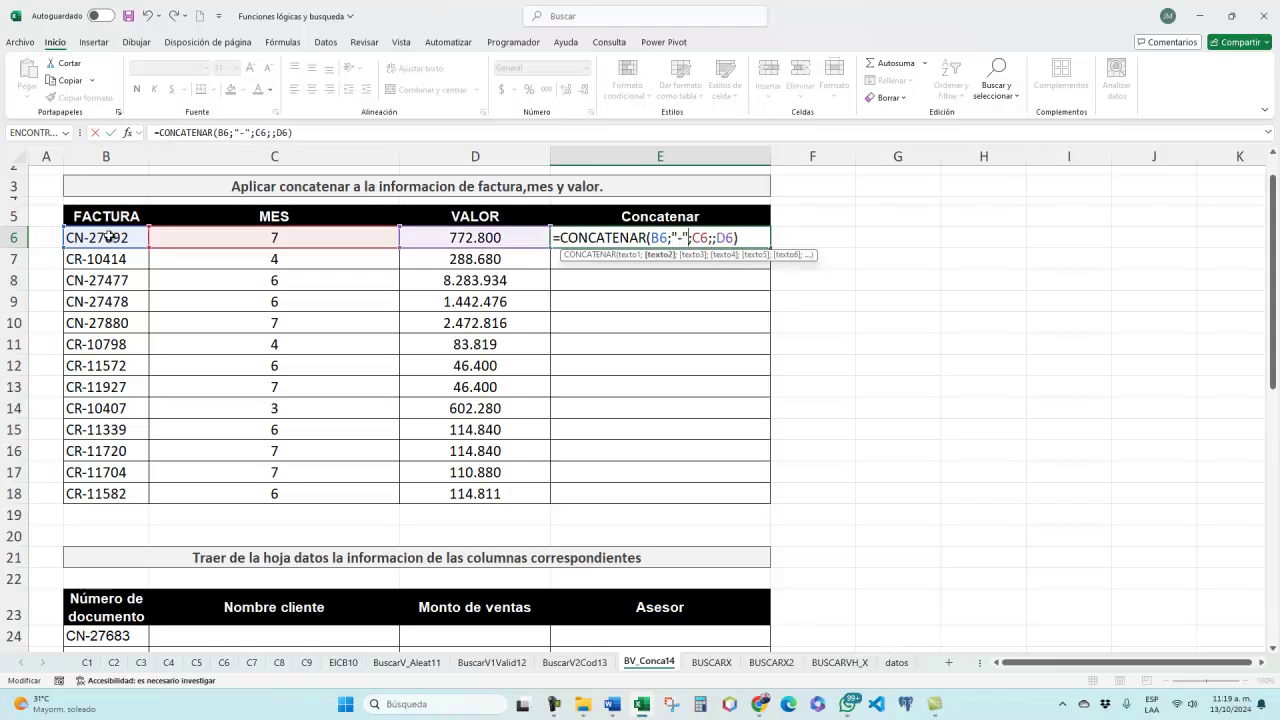
click(713, 237)
text("-")
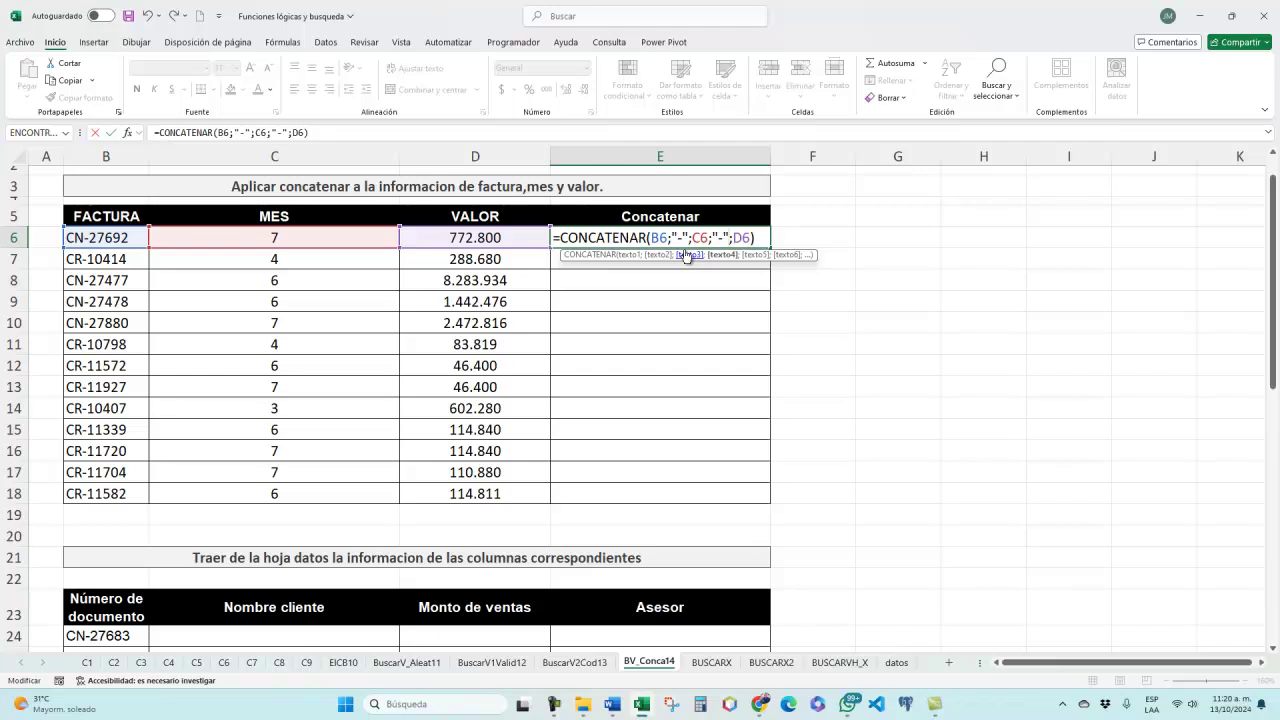
key(Return)
key(Up)
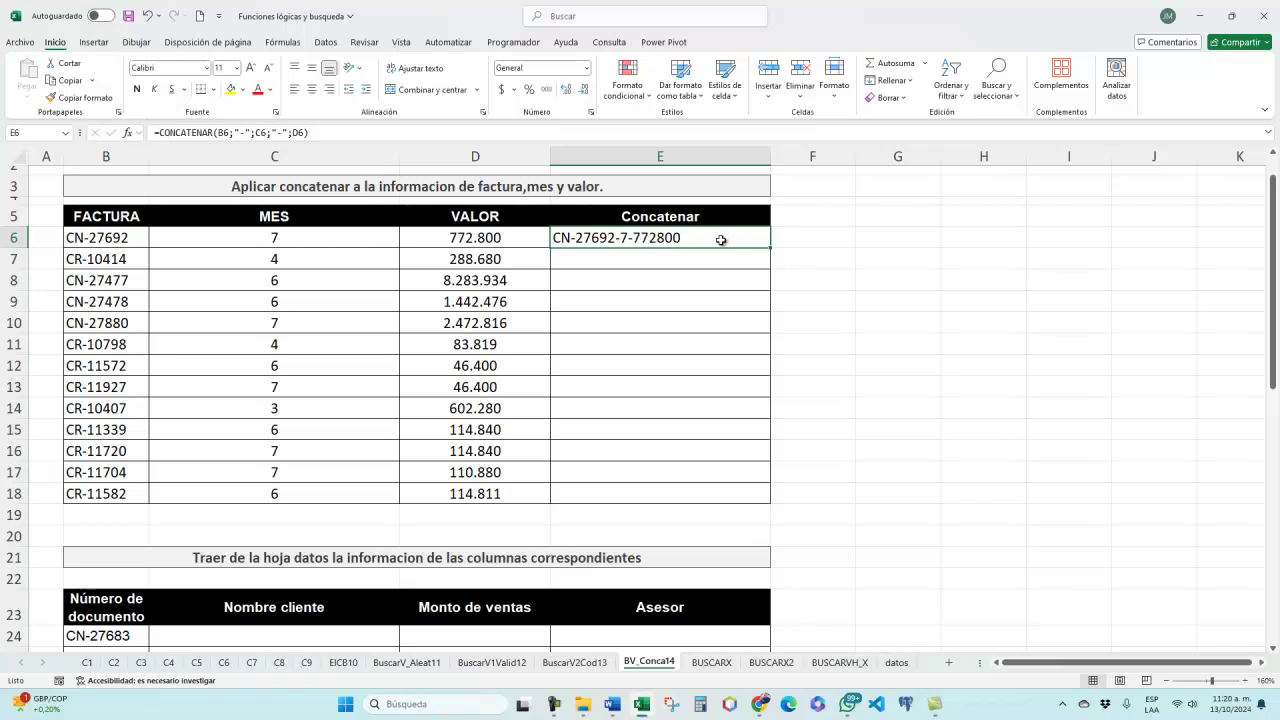
Enter =LARGO(E6) in cell F6 to count the characters of the concatenated text.
click(802, 240)
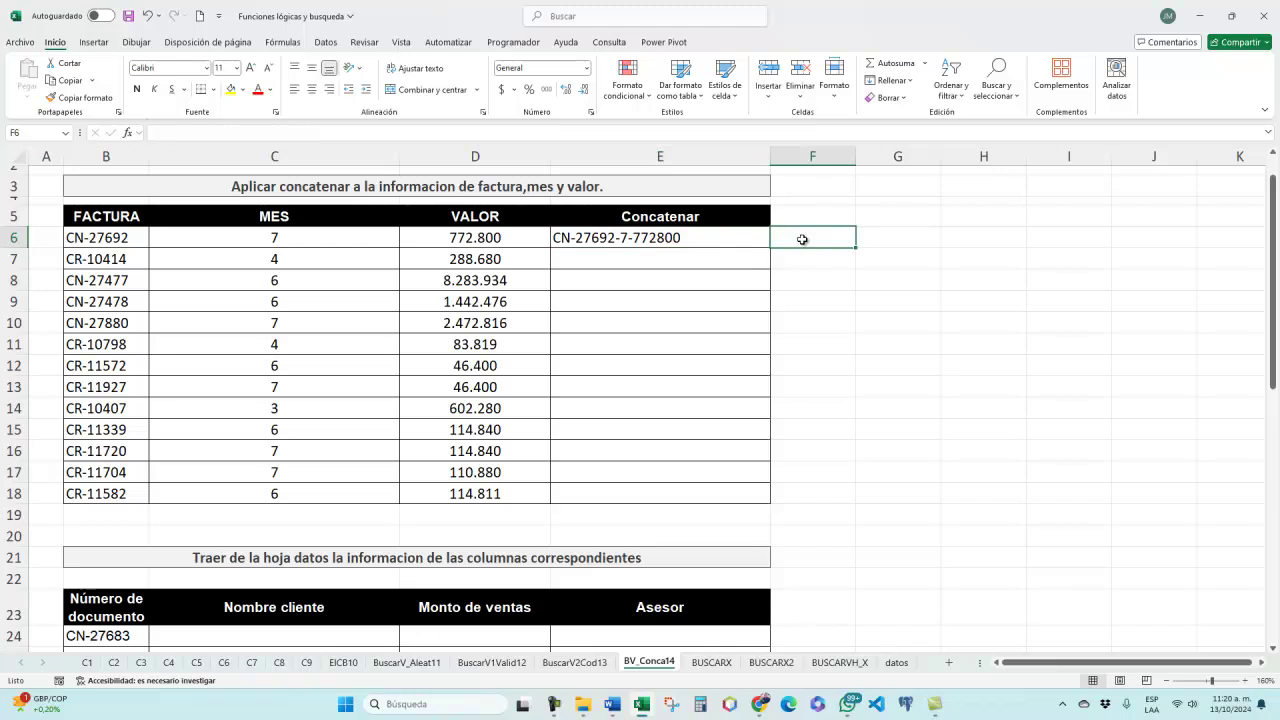
text(=)
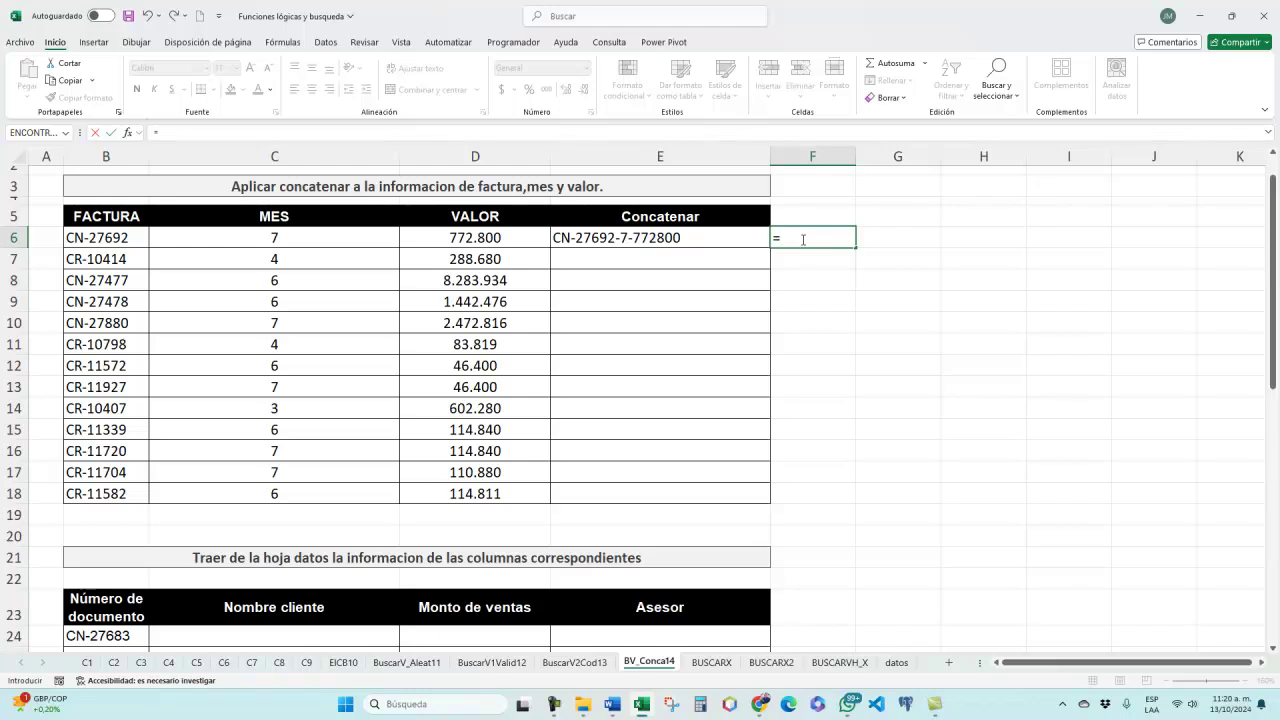
text(larg)
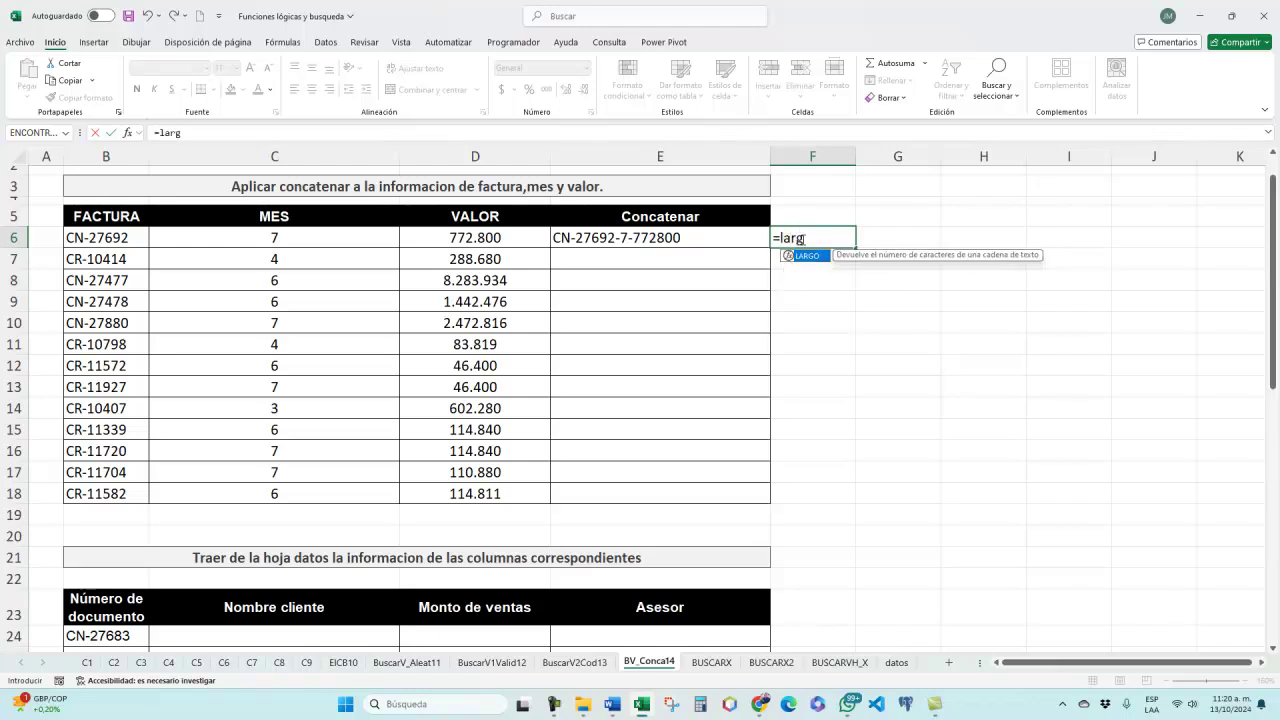
key(Tab)
key(Left)
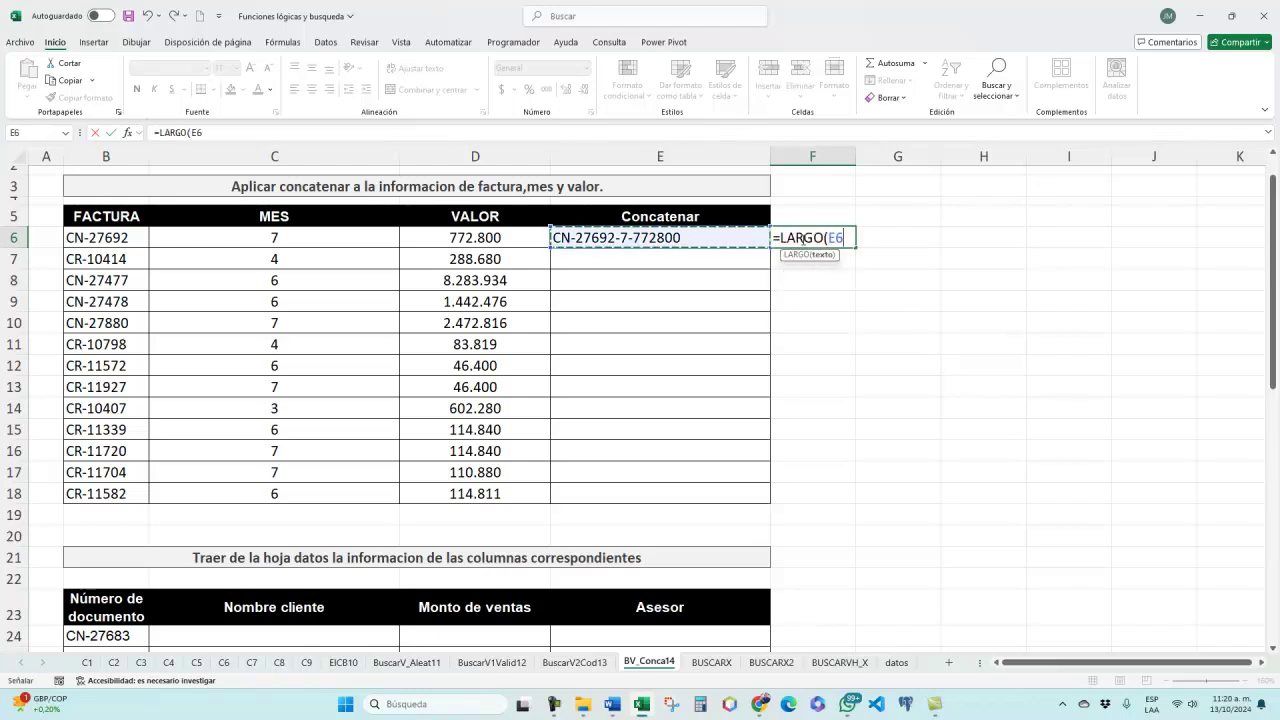
key(Return)
click(805, 240)
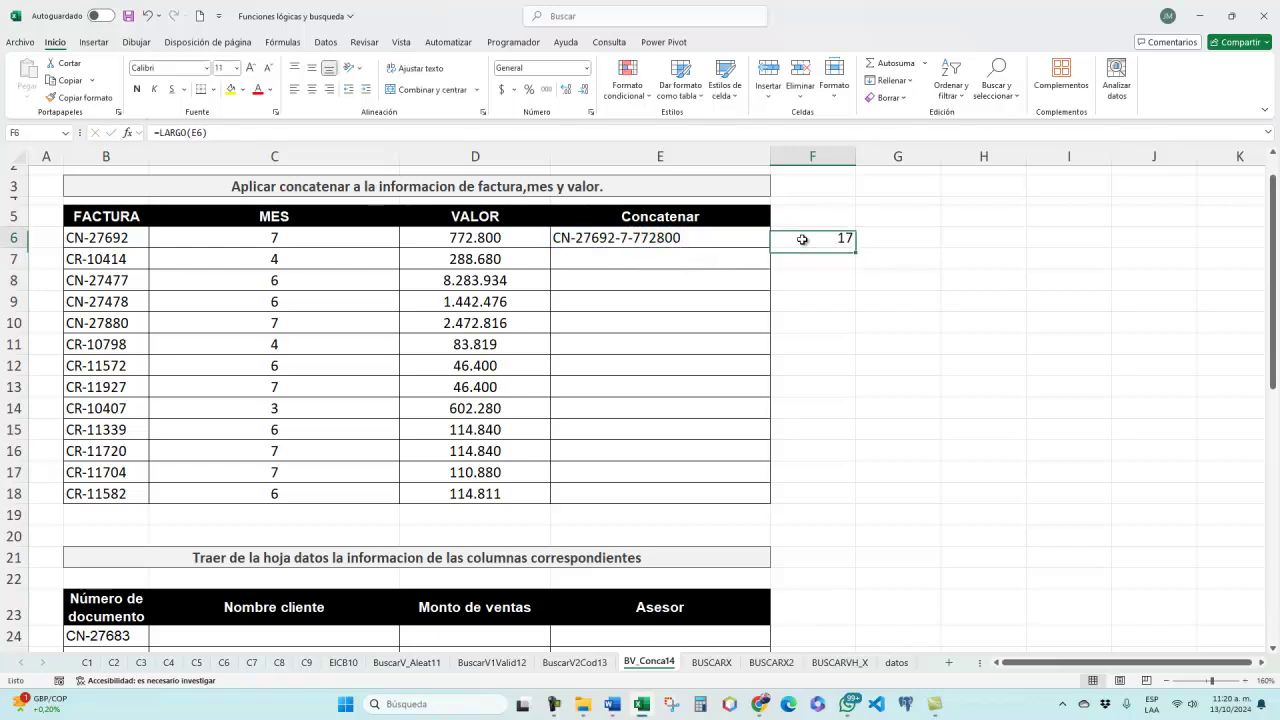
Fill the CONCATENAR formula from E6 down to E18.
click(752, 243)
drag(770, 248, 751, 506)
click(714, 279)
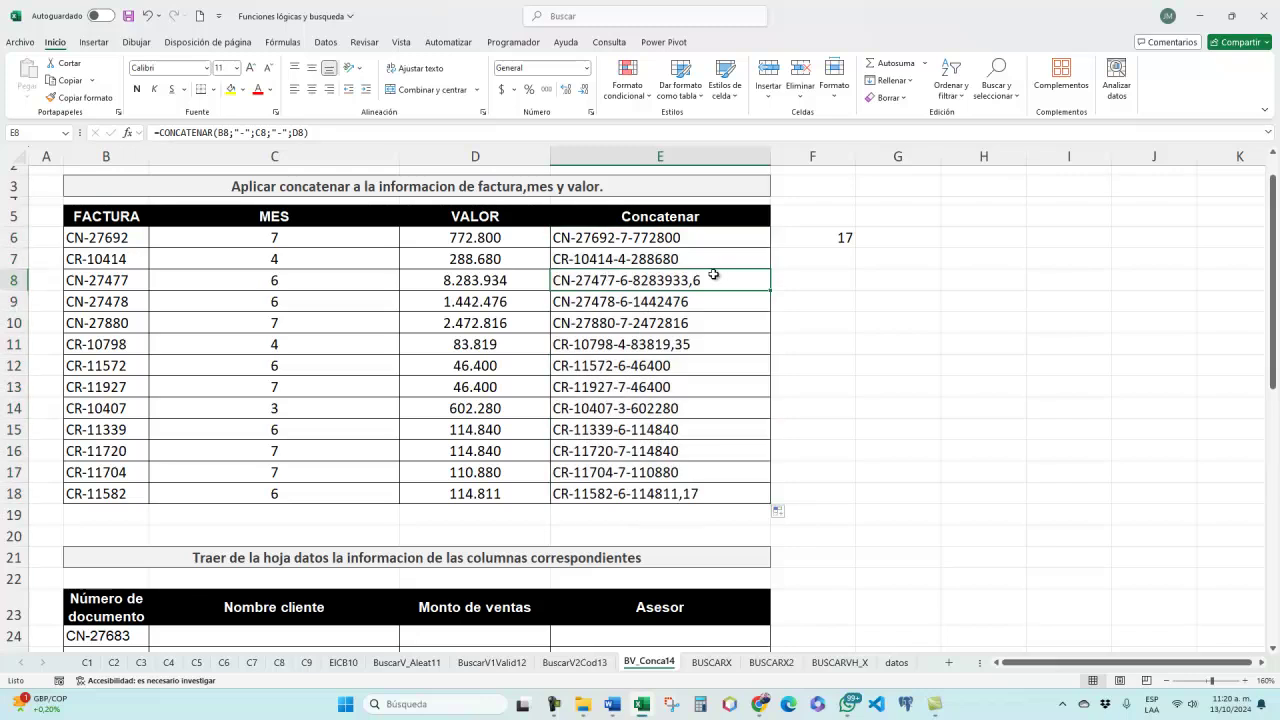
Fill the LARGO formula from F6 down to F18 and compare row 8's concatenated text with its source value.
click(857, 240)
drag(855, 248, 834, 500)
click(785, 282)
click(745, 282)
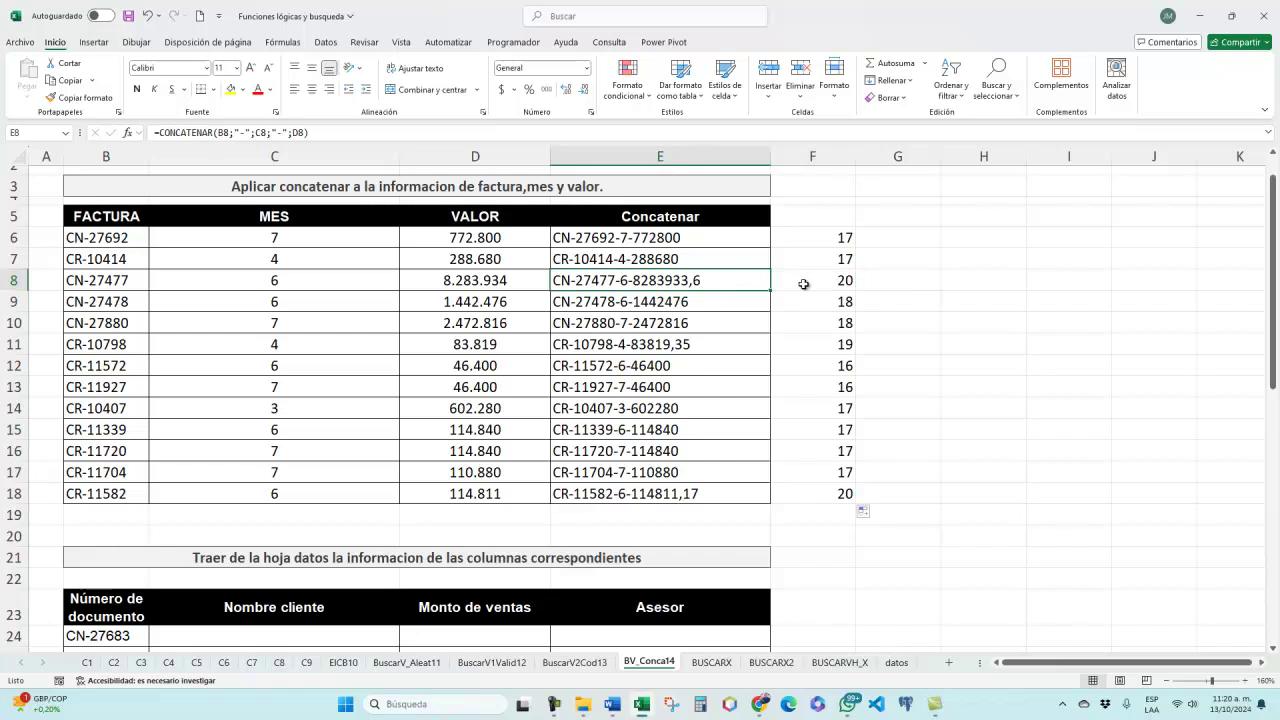
click(507, 283)
click(735, 284)
Clear the length formulas in F6:F18 and the CONCATENAR formulas in E6:E18.
drag(843, 237, 826, 482)
key(ctrl+z)
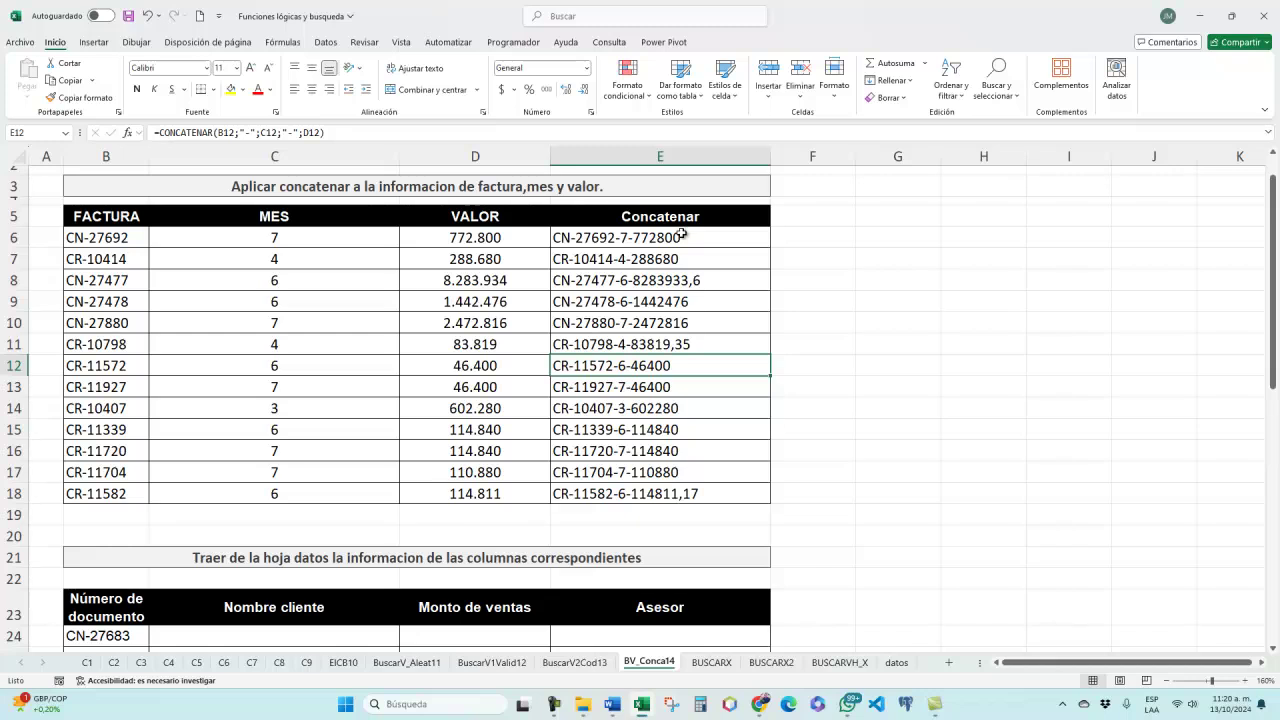
drag(681, 236, 677, 493)
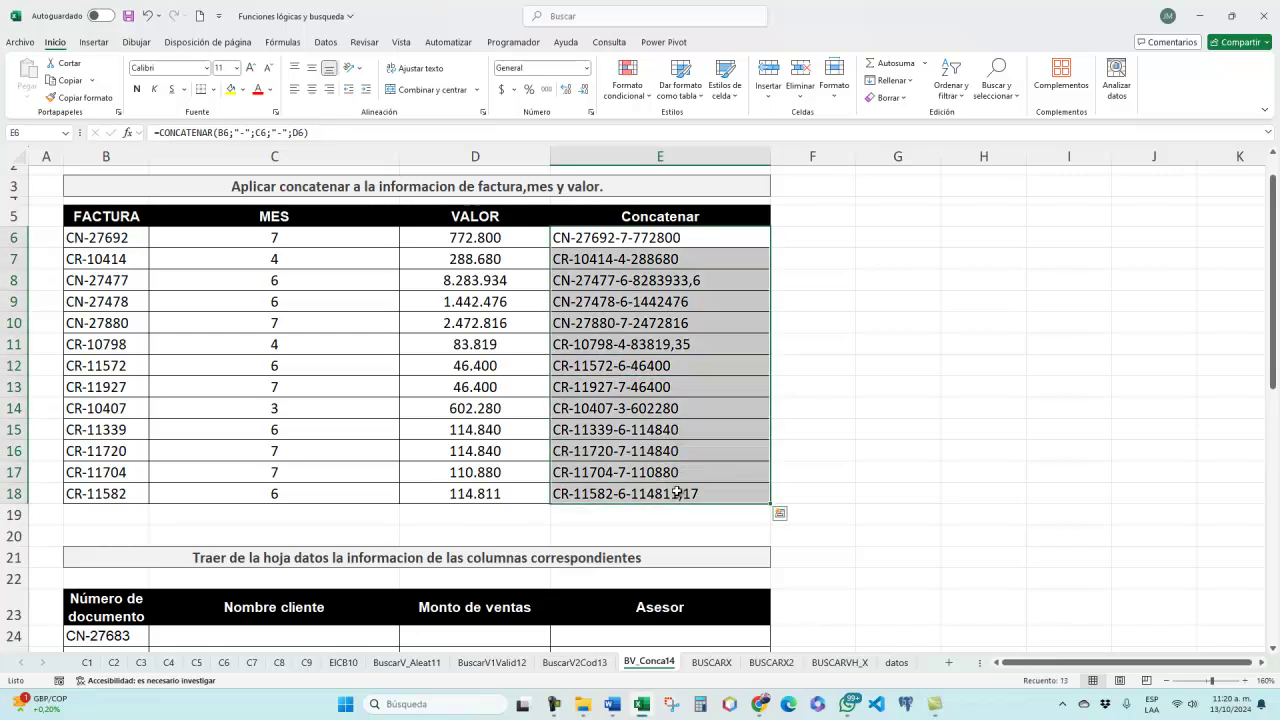
key(Delete)
Enter =B6&C6&D6 in cell E6 to join invoice, month and value with the ampersand operator.
click(666, 241)
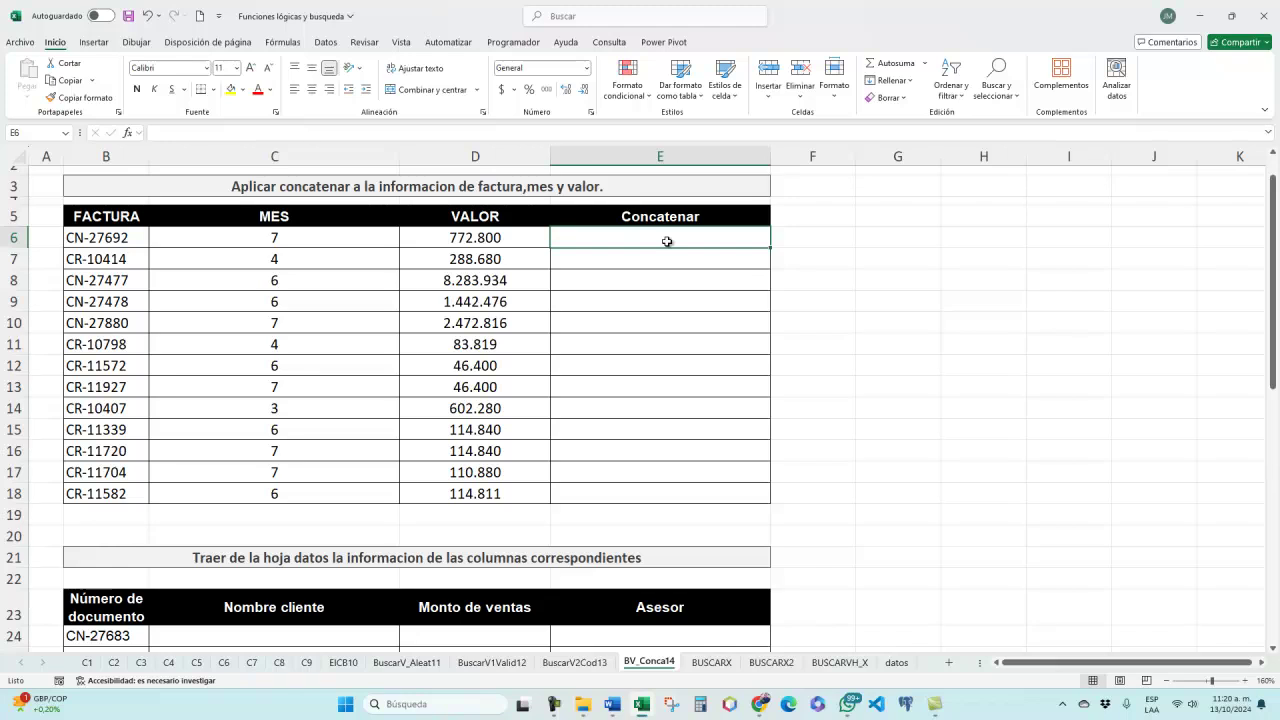
text(=)
key(Left)
key(Left)
key(Left)
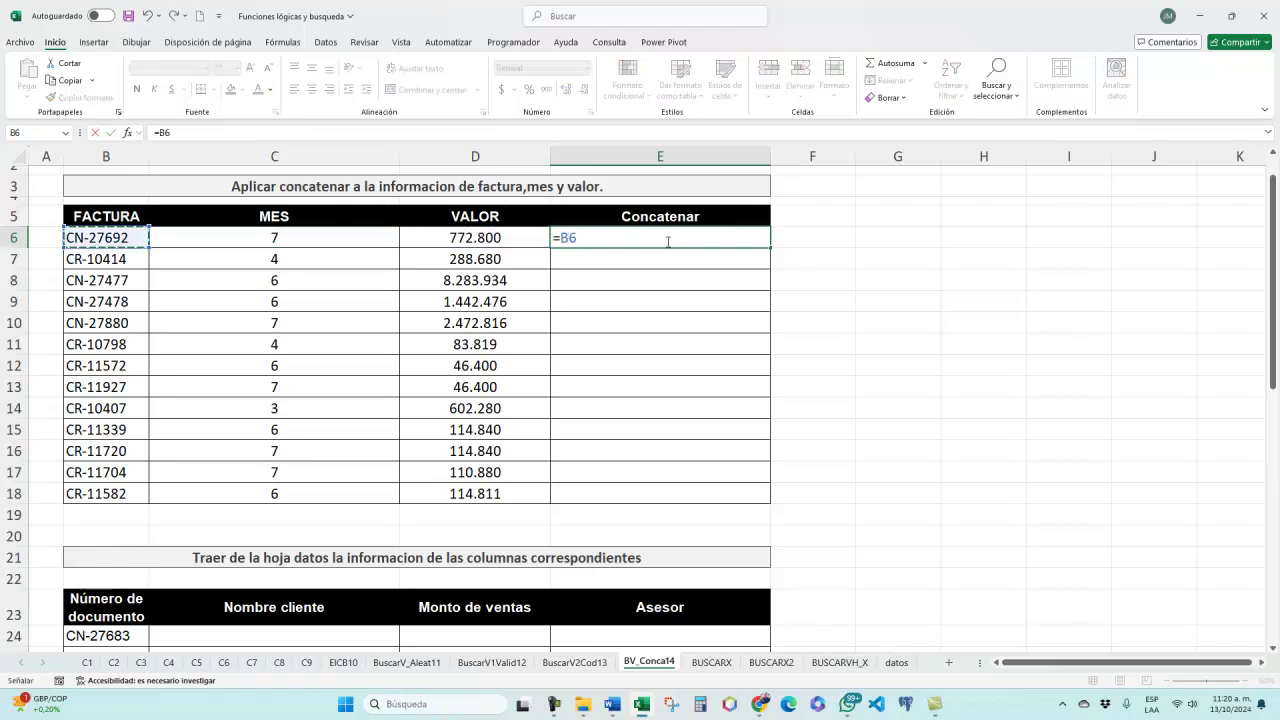
text(&)
click(284, 231)
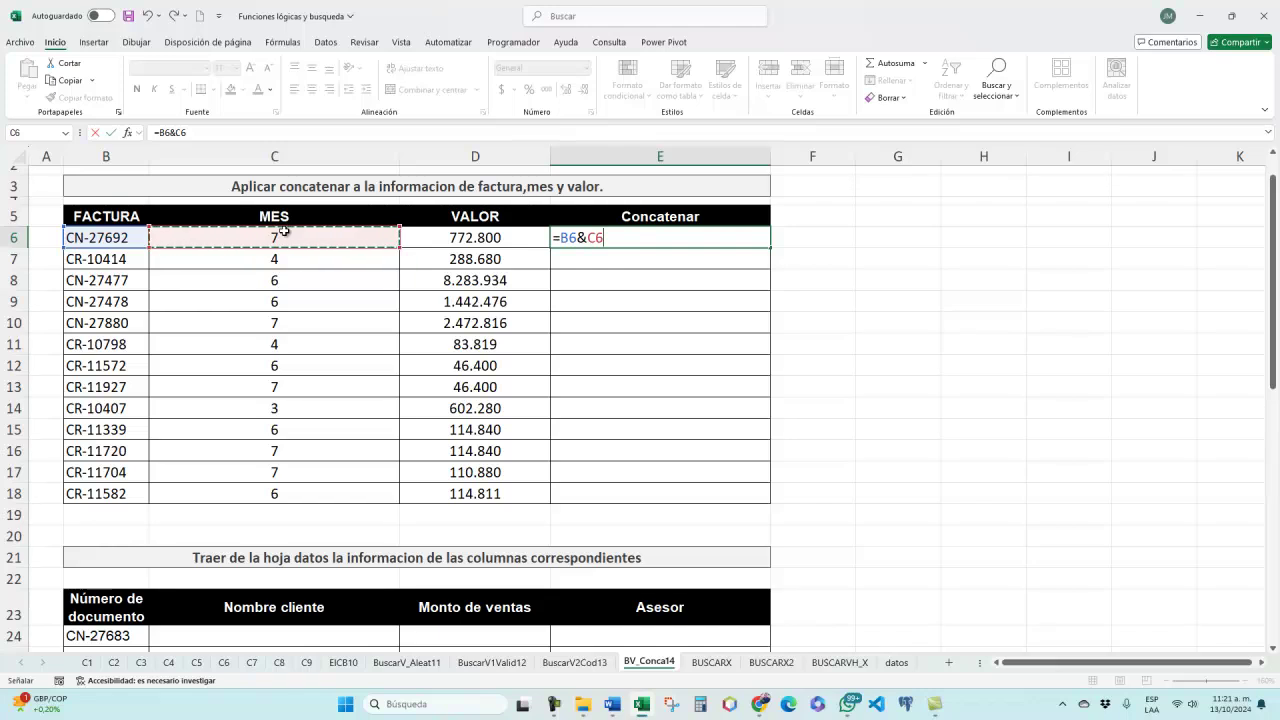
text(&)
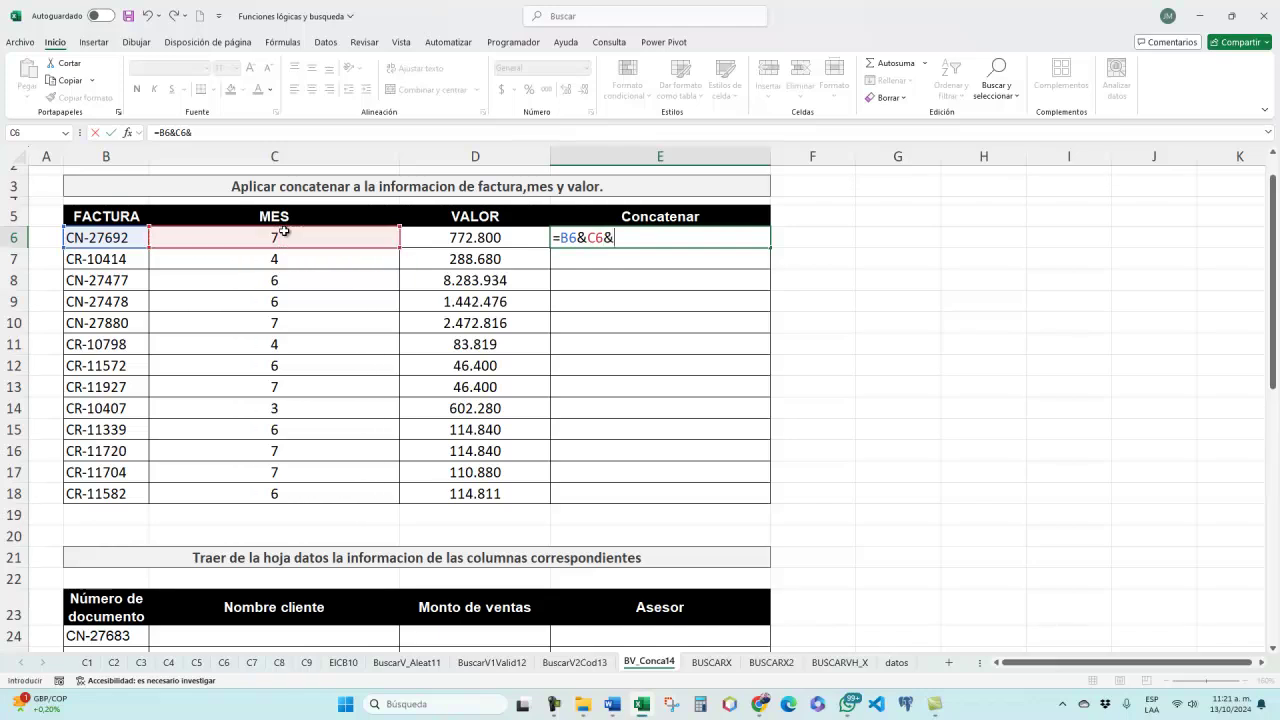
click(466, 237)
key(Return)
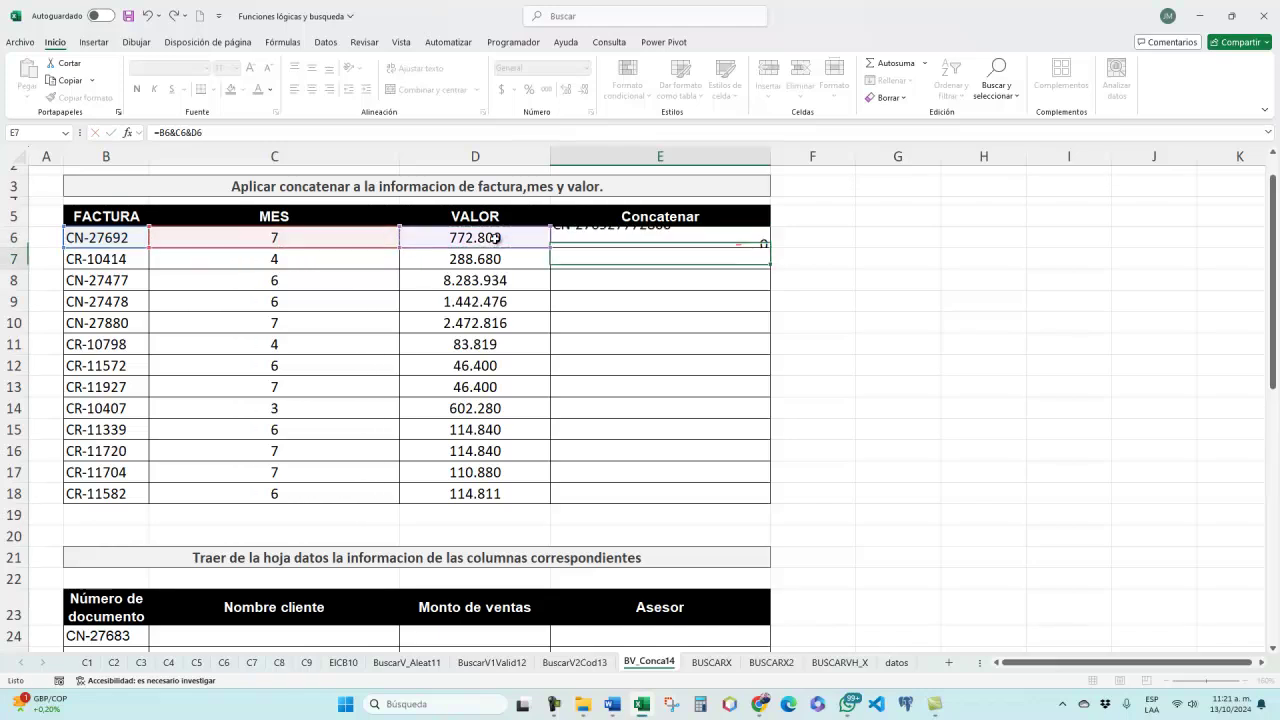
Add hyphen separators to the formula in E6 so that it reads =B6&"-"&C6&"-"&D6.
click(664, 237)
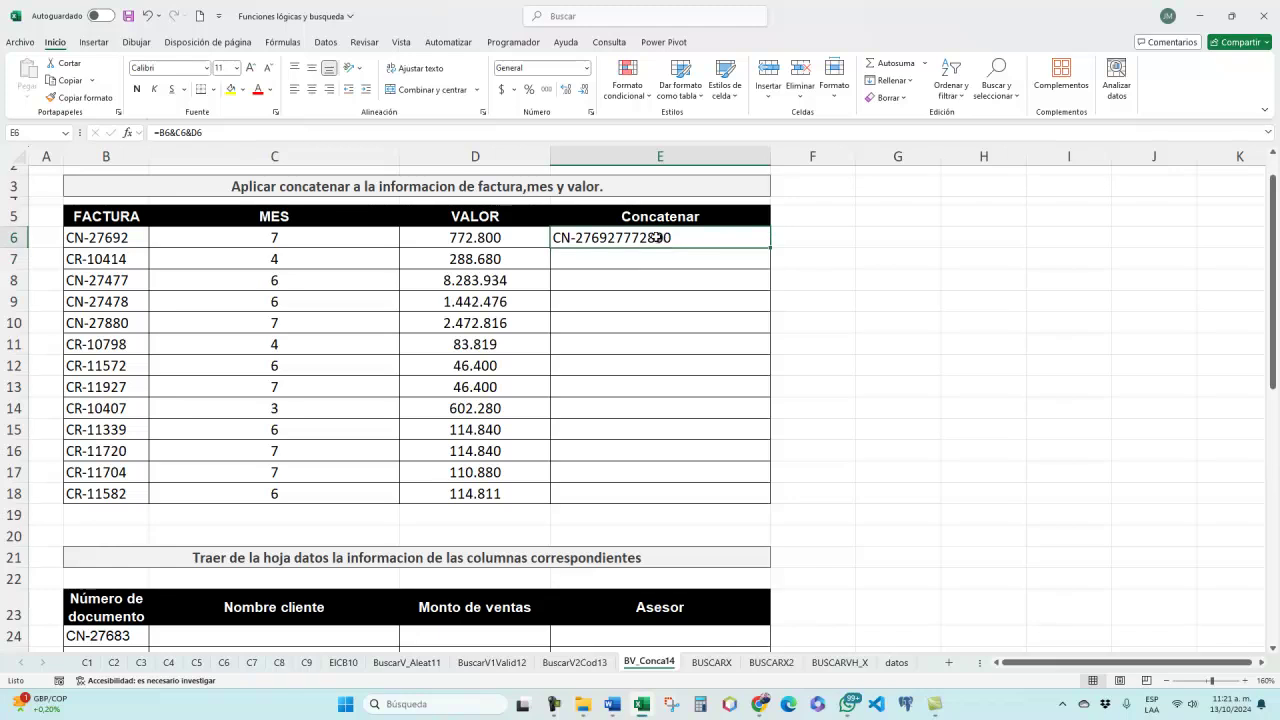
double_click(662, 237)
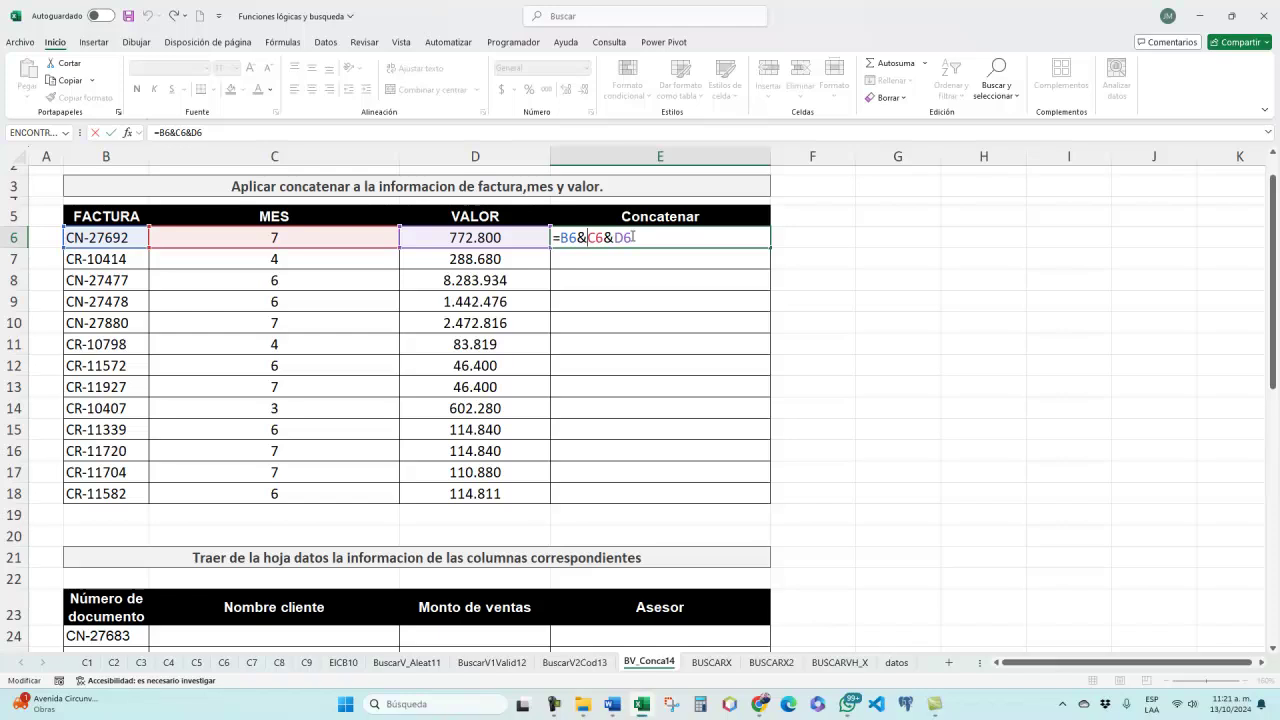
text("-")
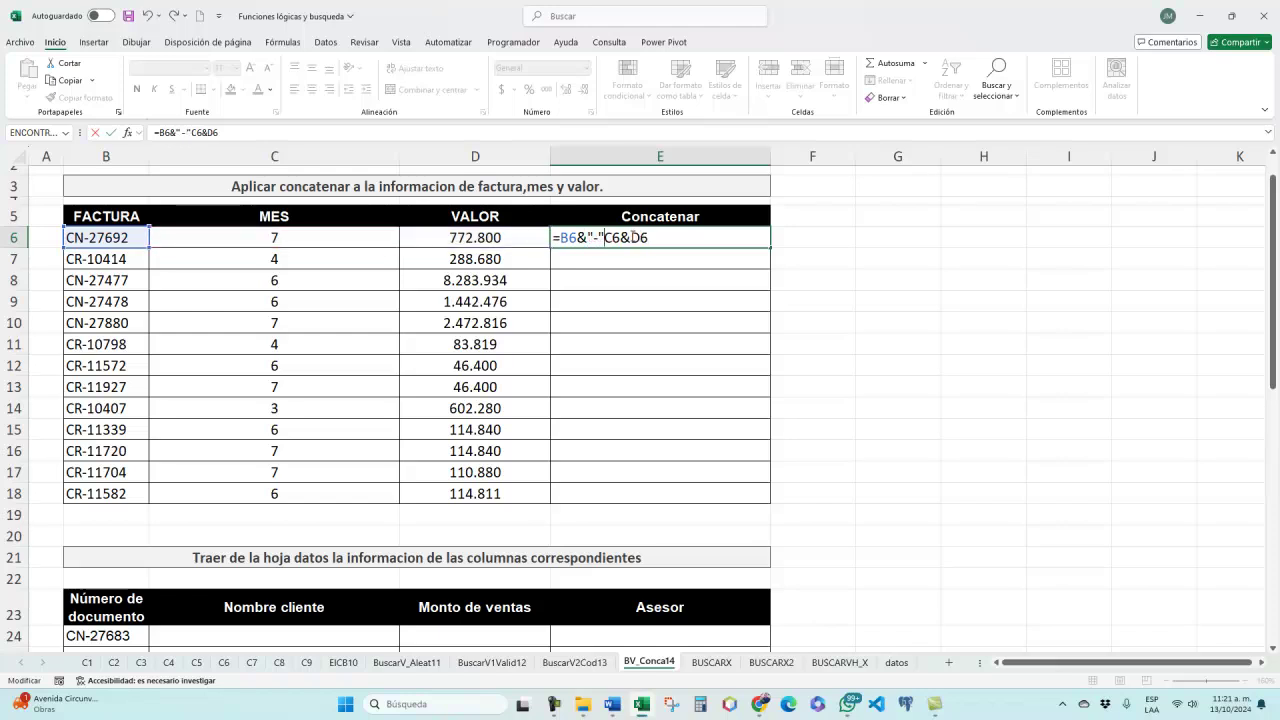
text(&C6&)
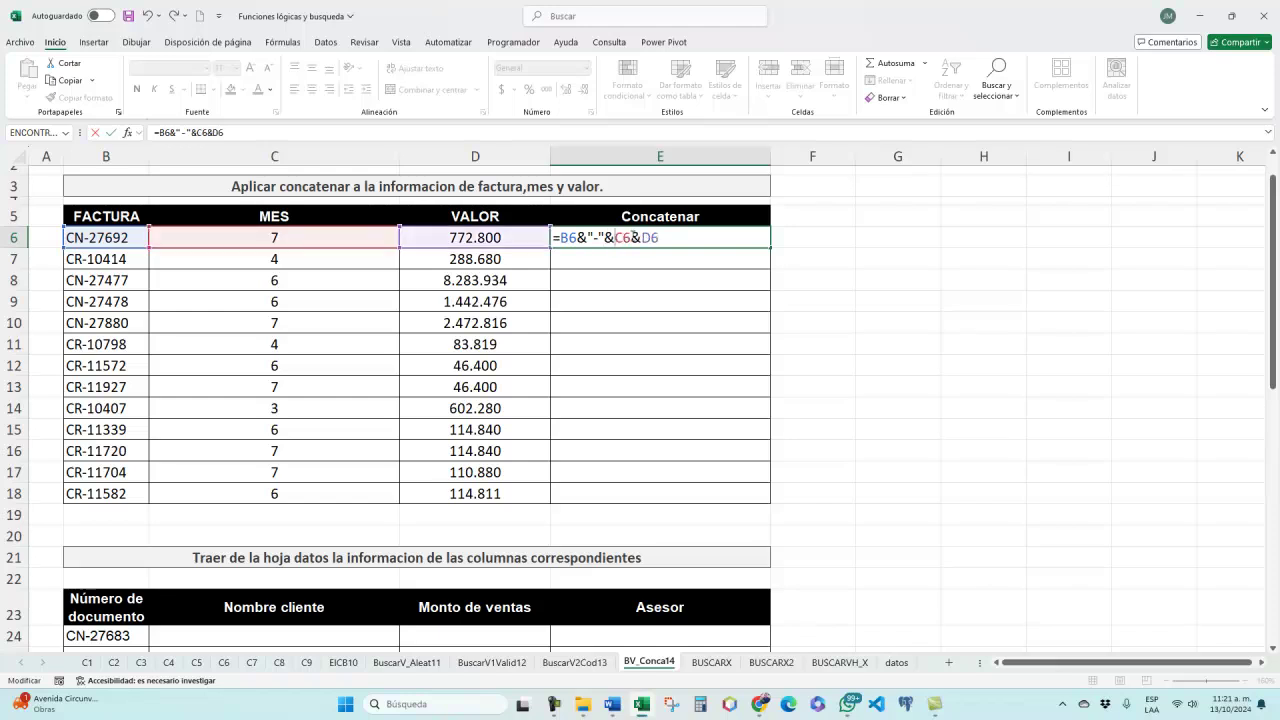
text(")
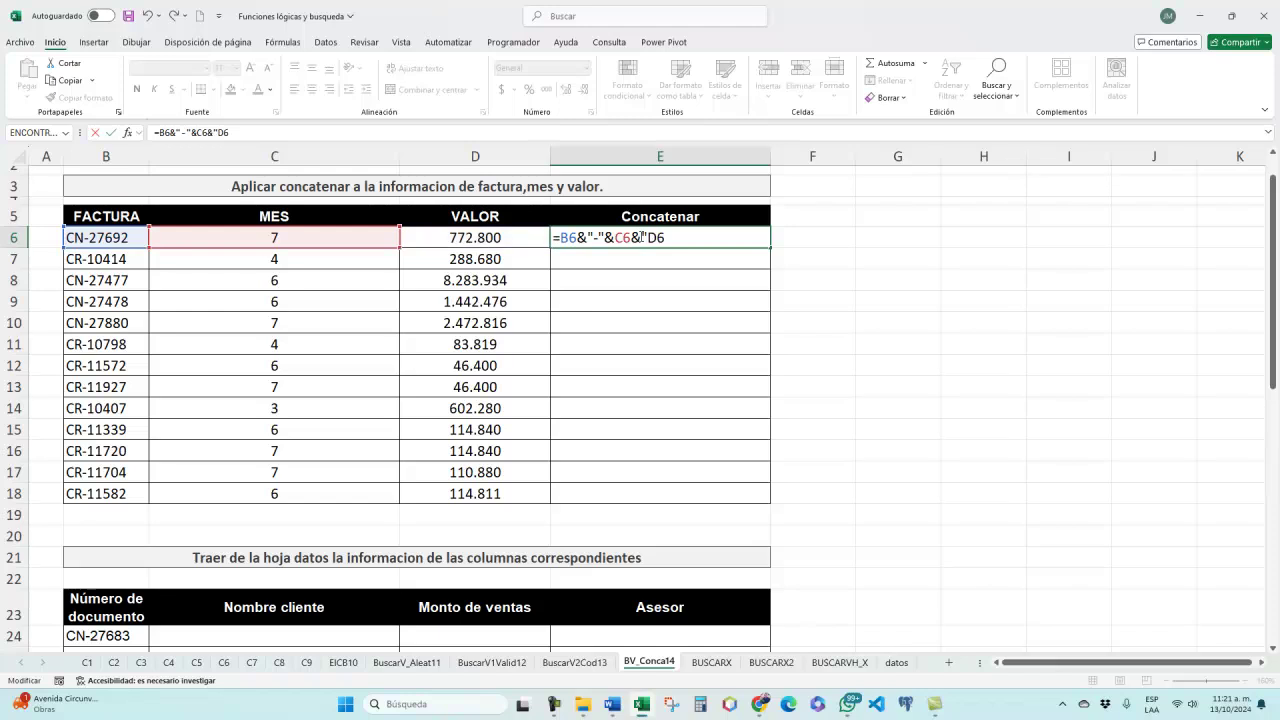
text(-"&)
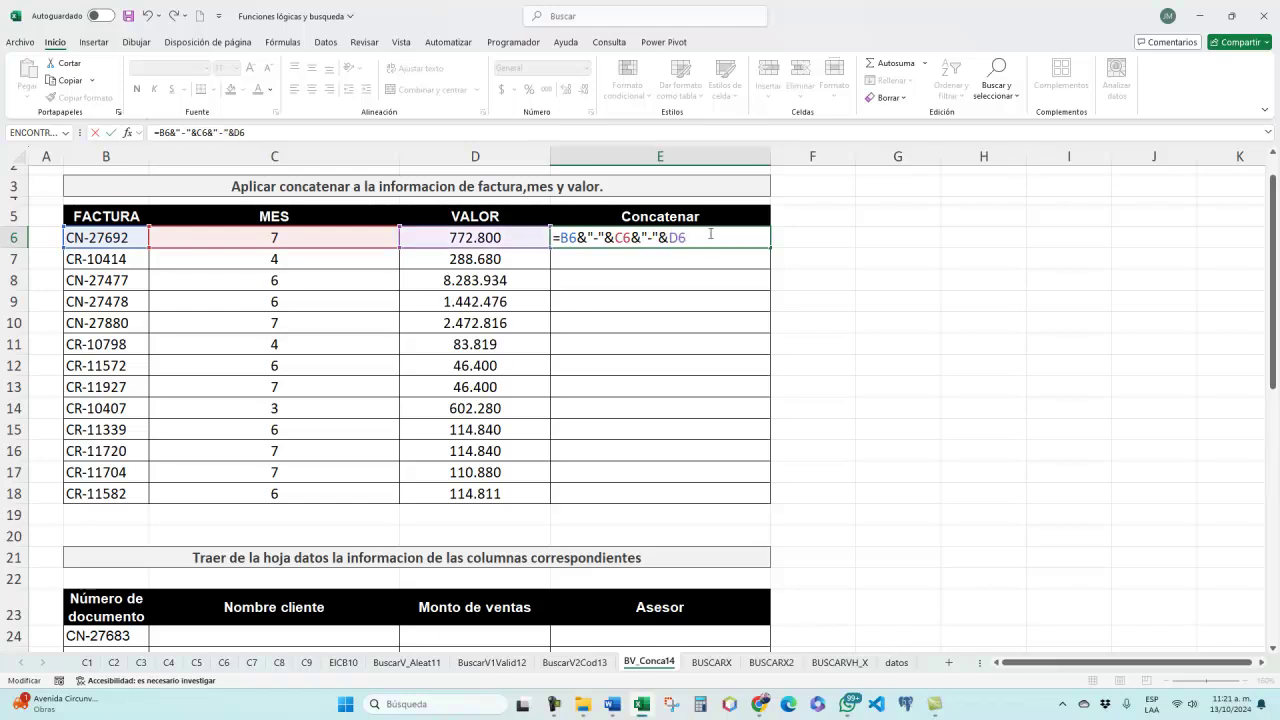
key(Return)
Fill the hyphenated ampersand formula from E6 down to E18 and review the formula in E6.
click(711, 237)
double_click(774, 248)
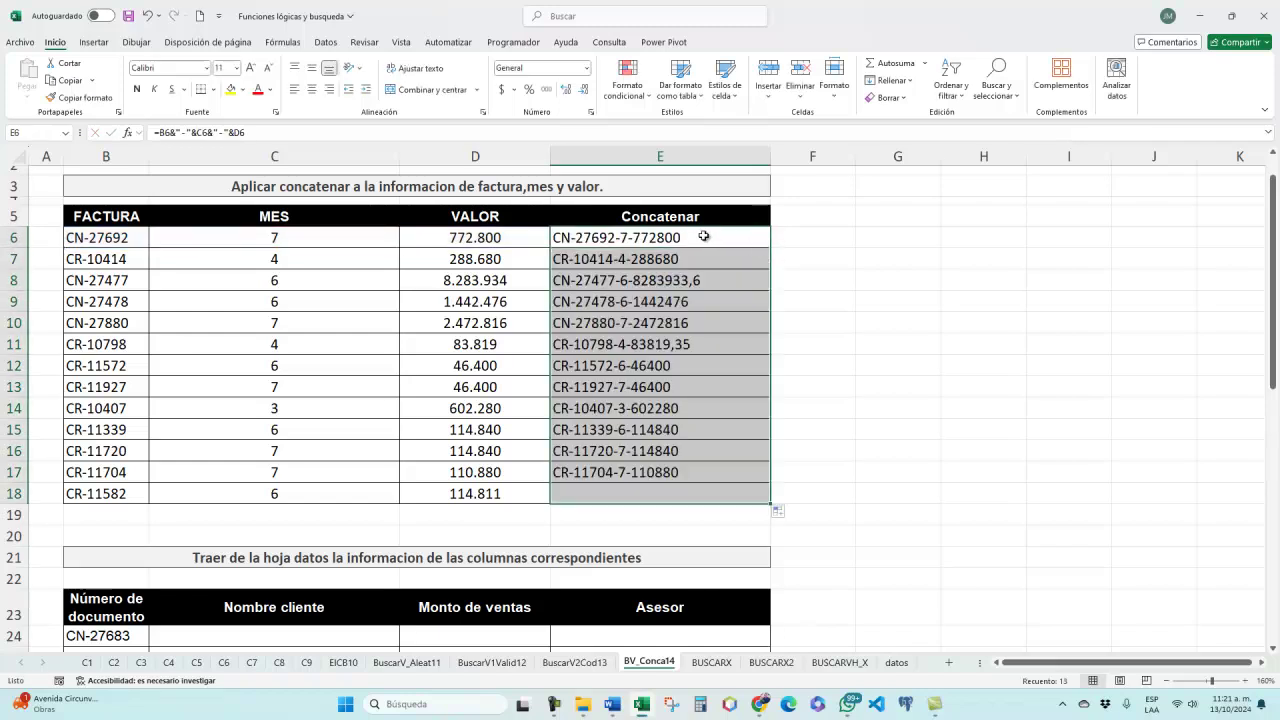
double_click(704, 237)
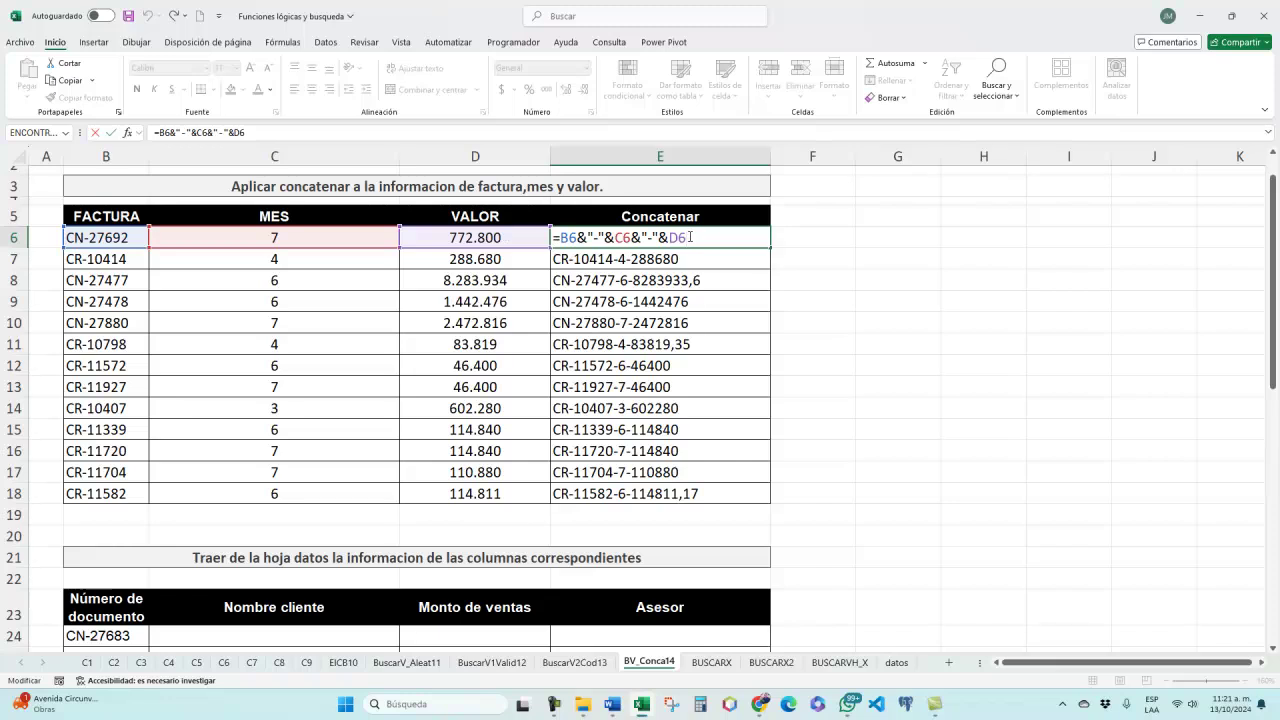
key(Return)
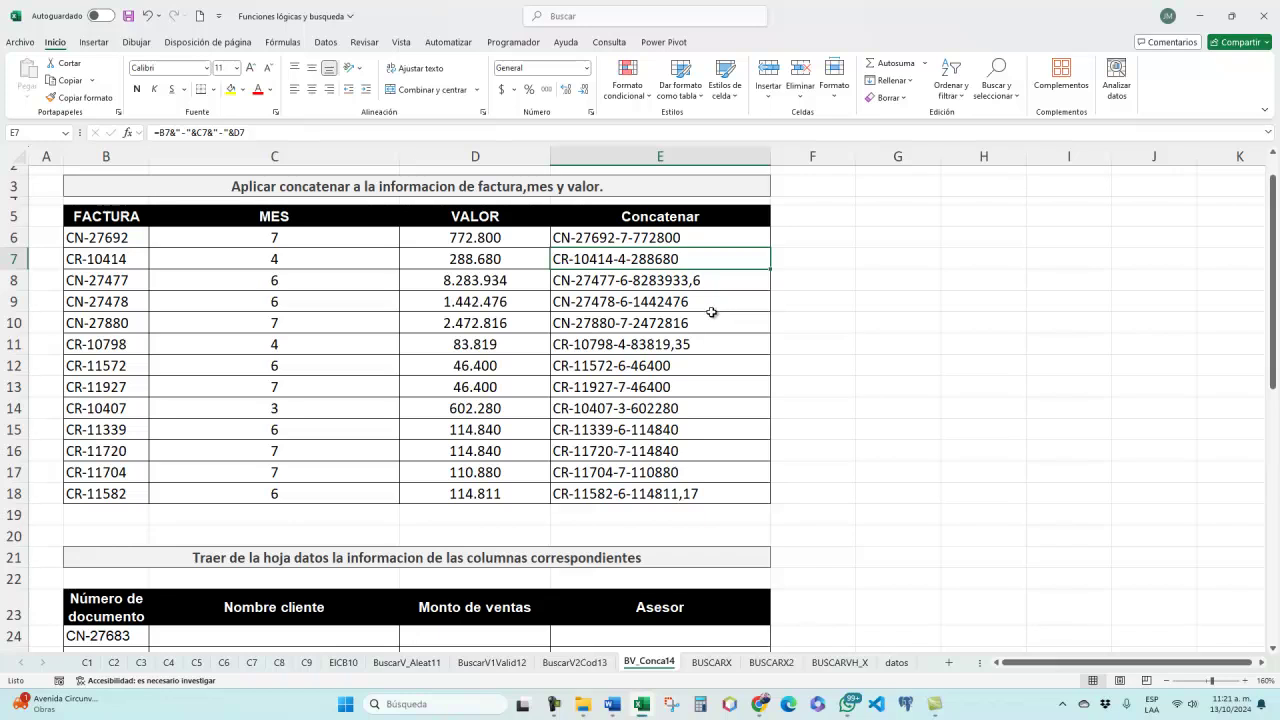
View the source columns on the datos sheet for the second exercise's table and return to BV_Conca14.
scroll(677, 360, down, 5)
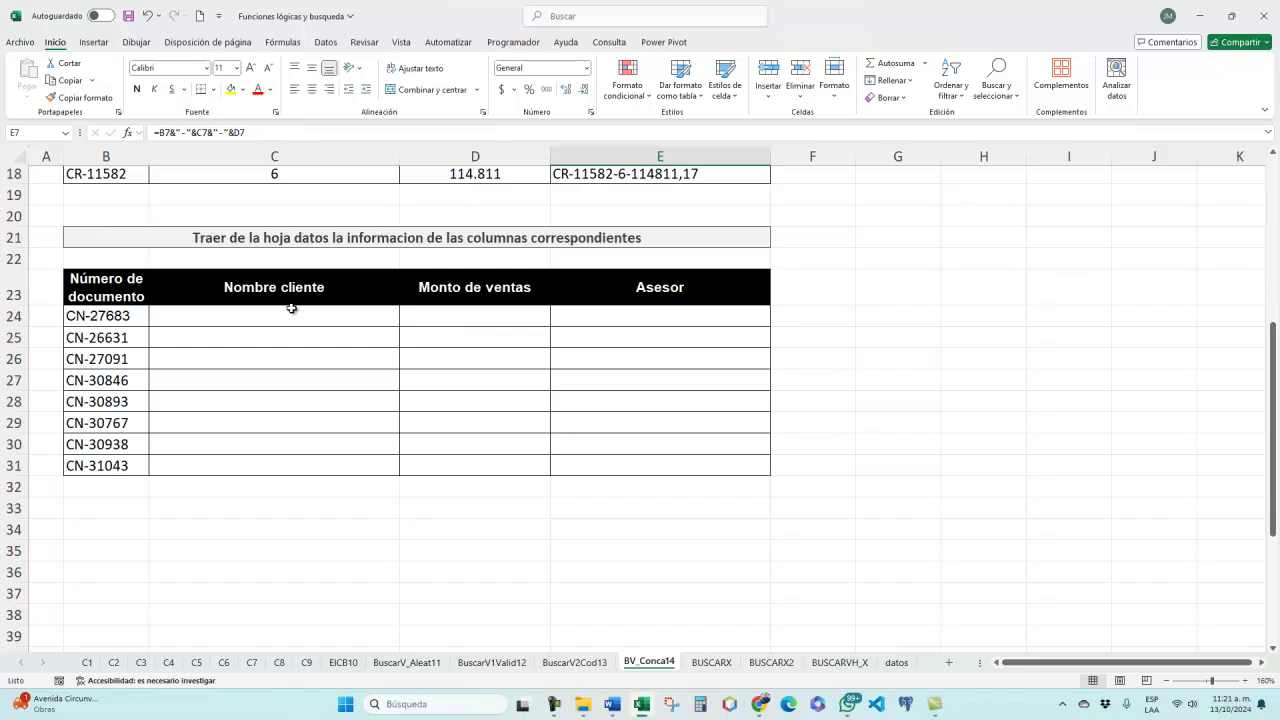
click(359, 323)
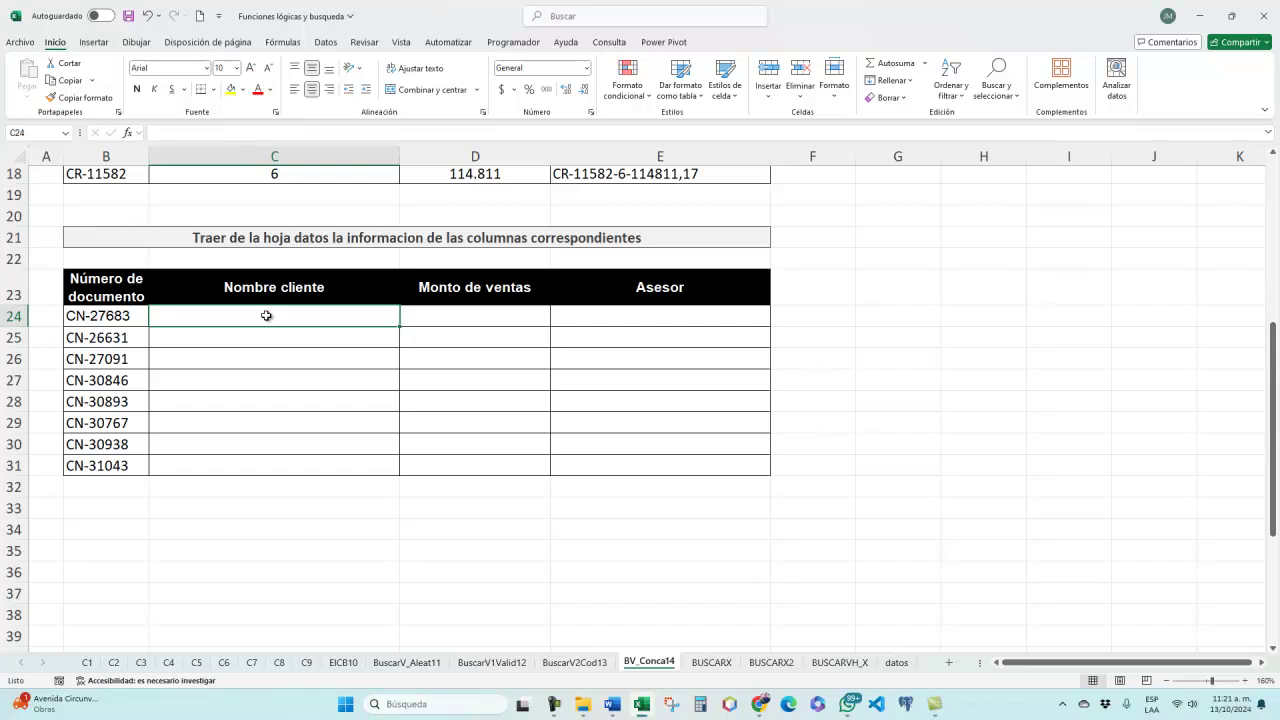
click(896, 662)
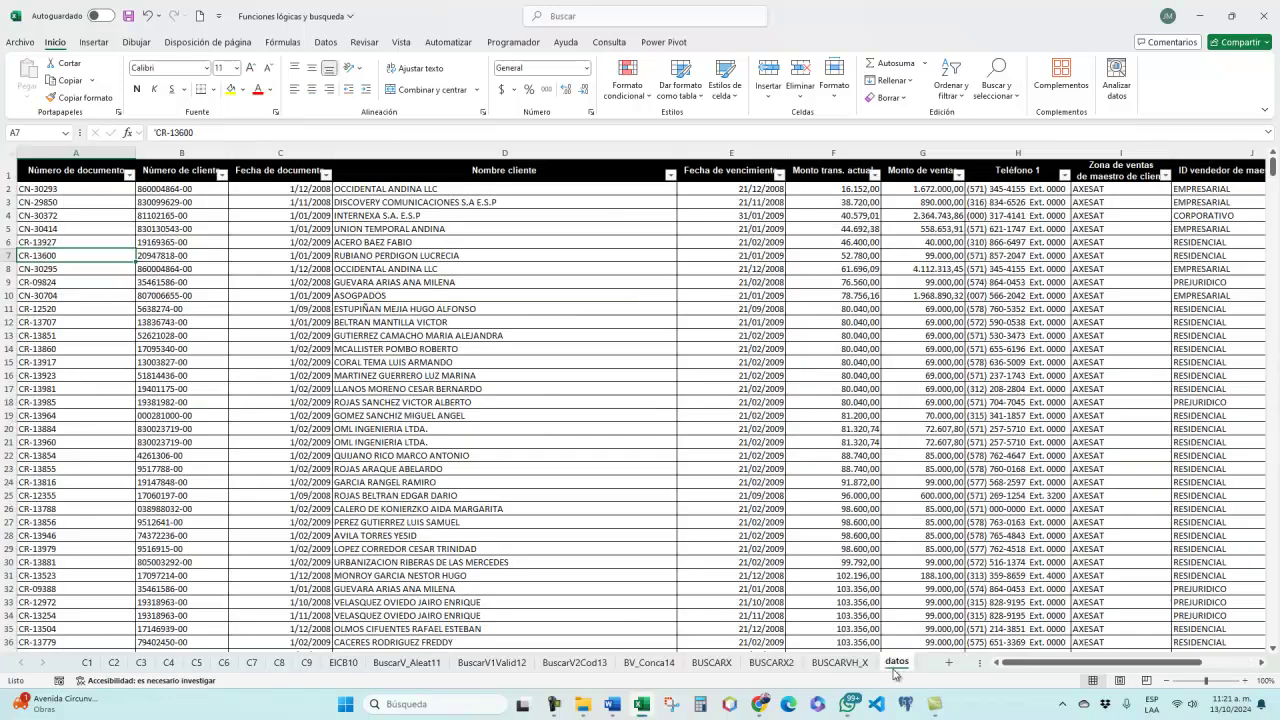
click(649, 663)
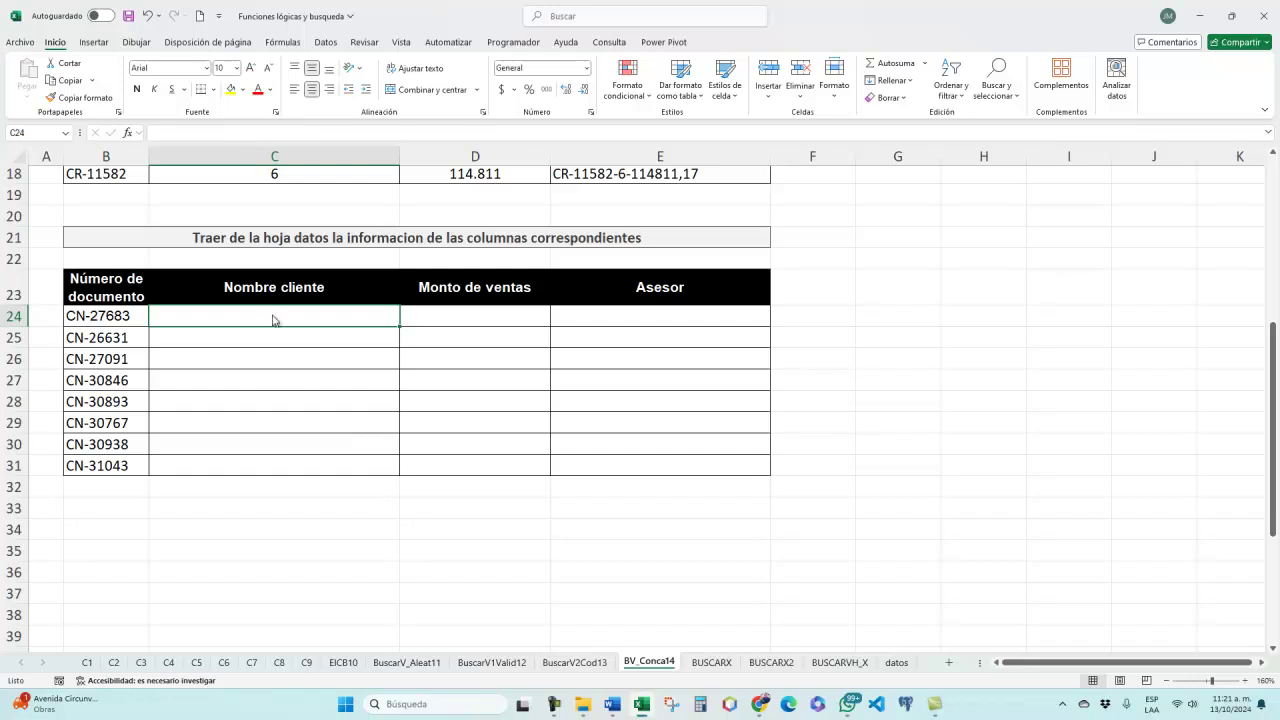
text(=busc)
key(Return)
key(Right)
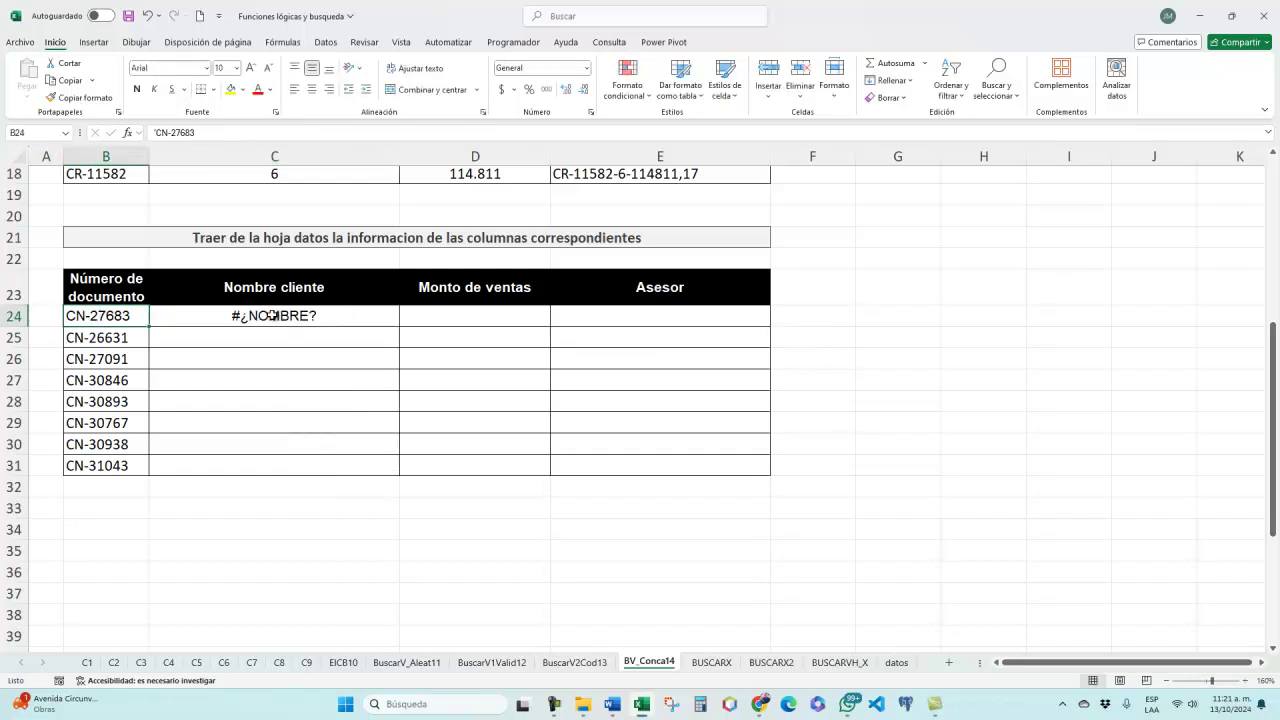
Start a BUSCARV formula in C24 under Nombre cliente with B24 as the lookup value.
click(272, 315)
text(=busc)
key(Down)
key(Down)
key(Tab)
key(Left)
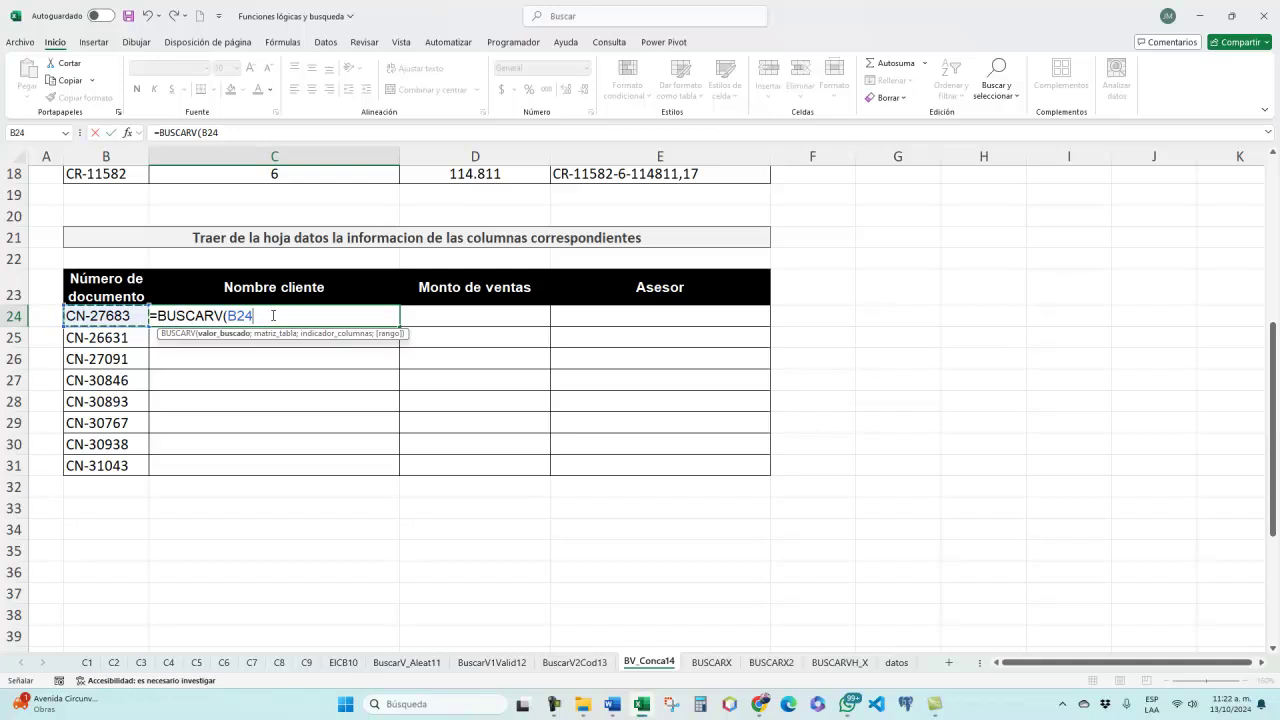
text(;)
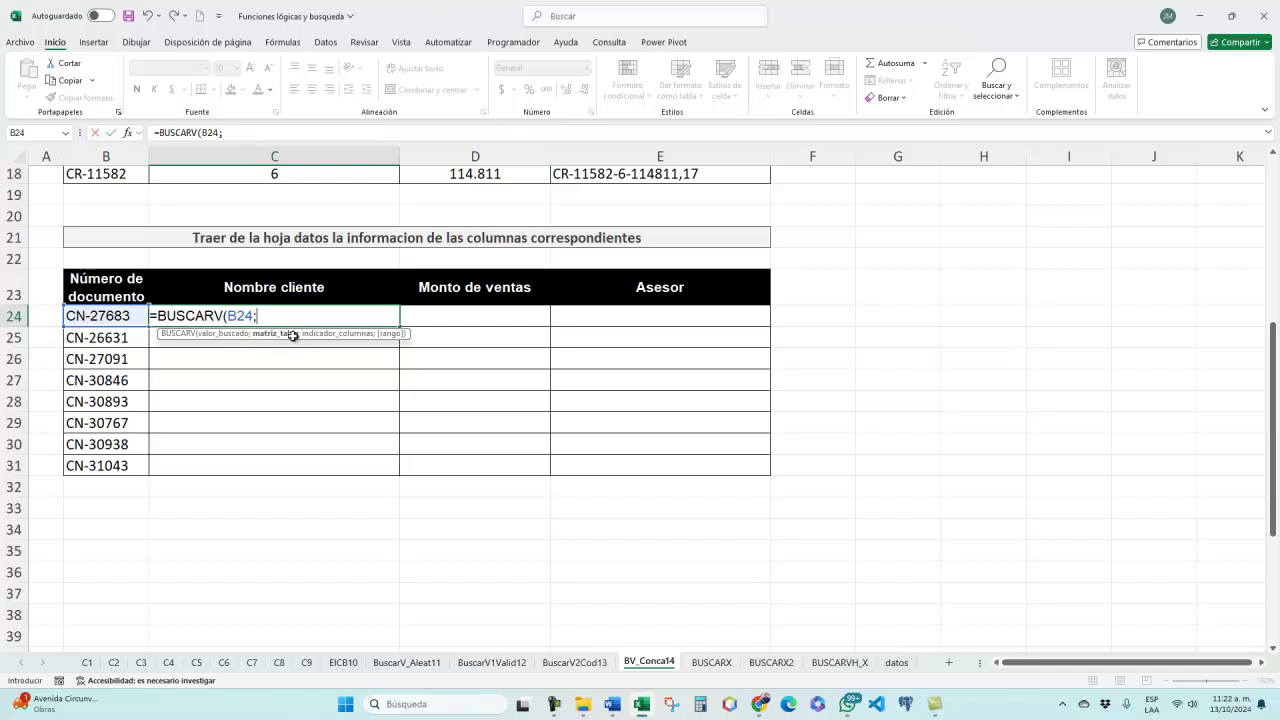
Set the BUSCARV table array to the absolute range $A$2:$L$800 on the datos sheet.
click(897, 663)
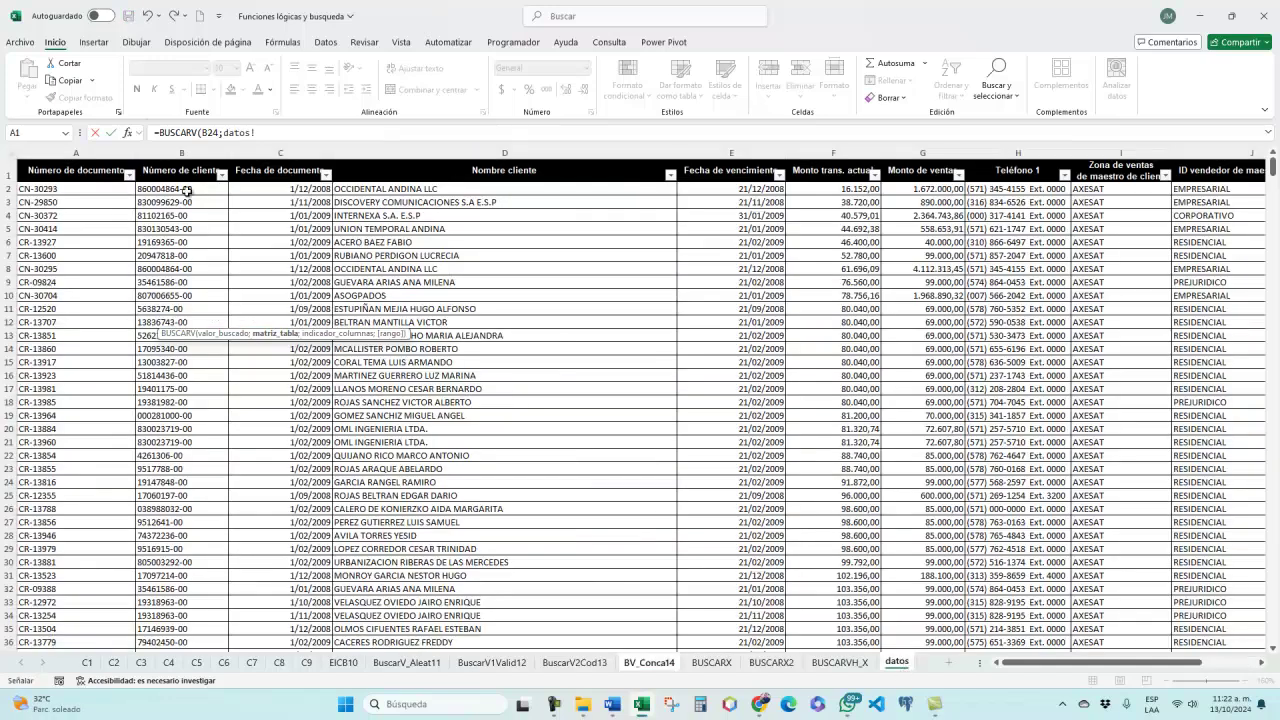
click(65, 189)
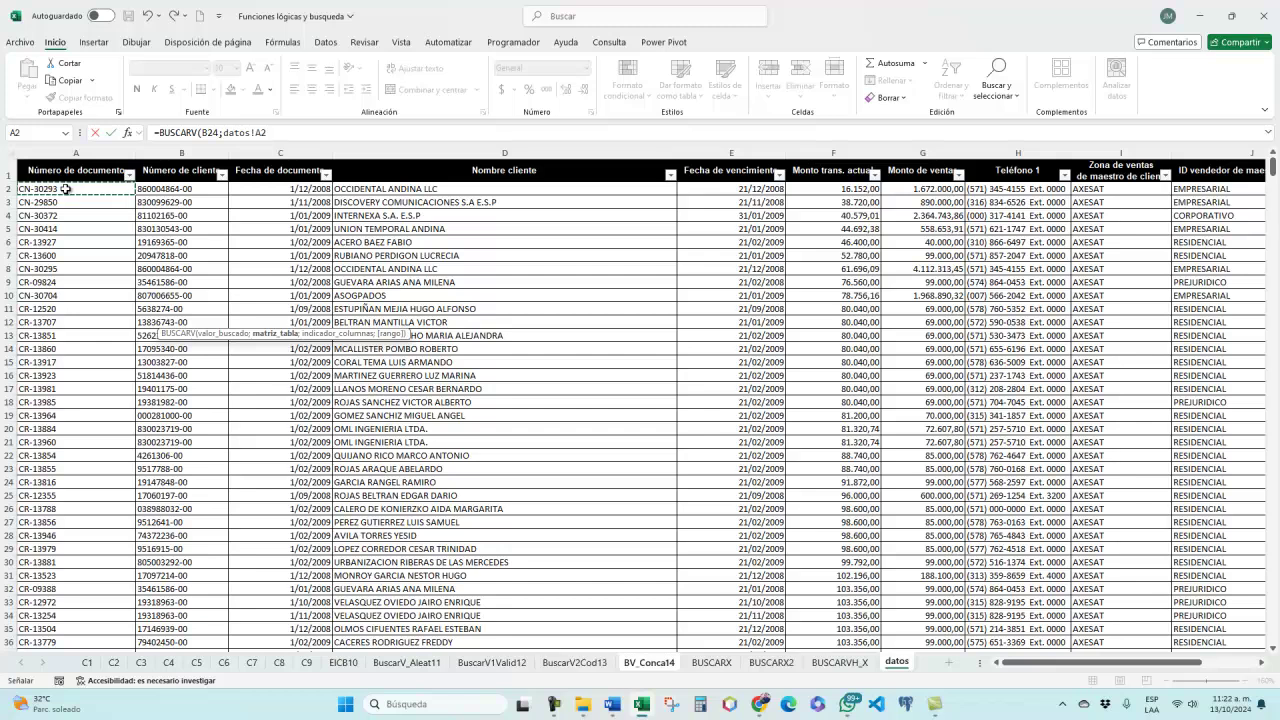
key(ctrl+shift+Right)
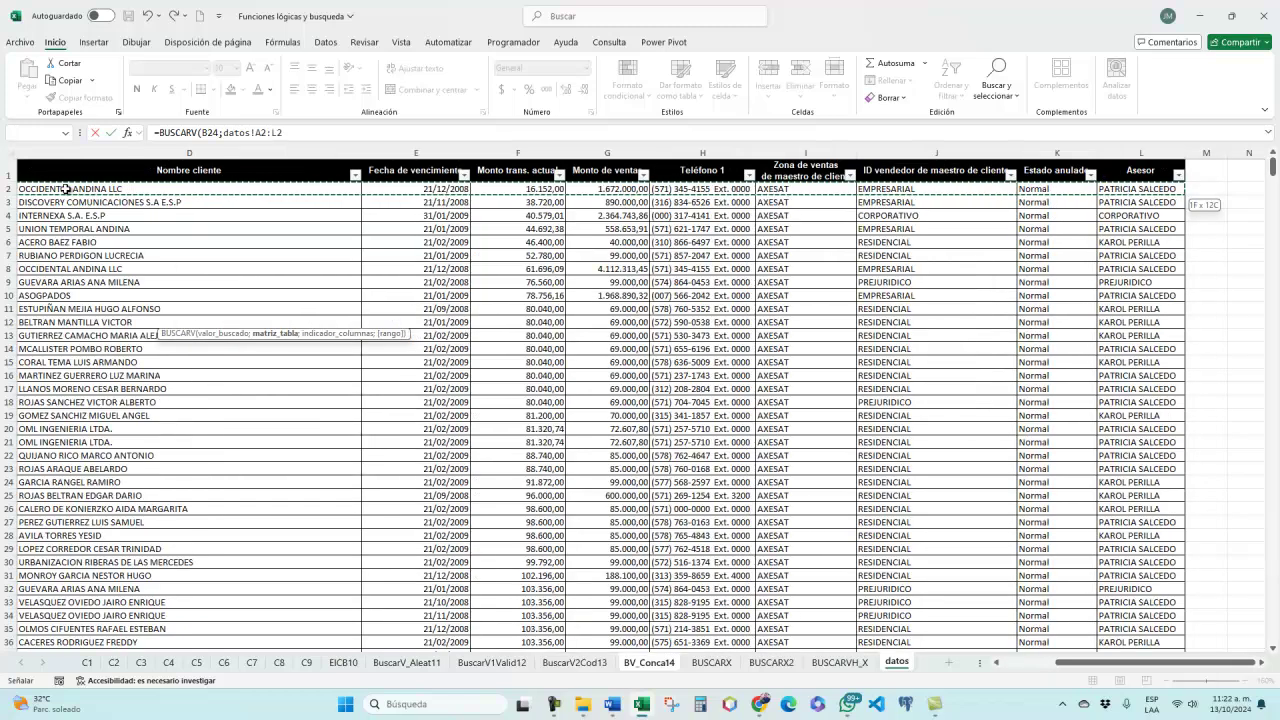
key(ctrl+shift+Down)
key(F4)
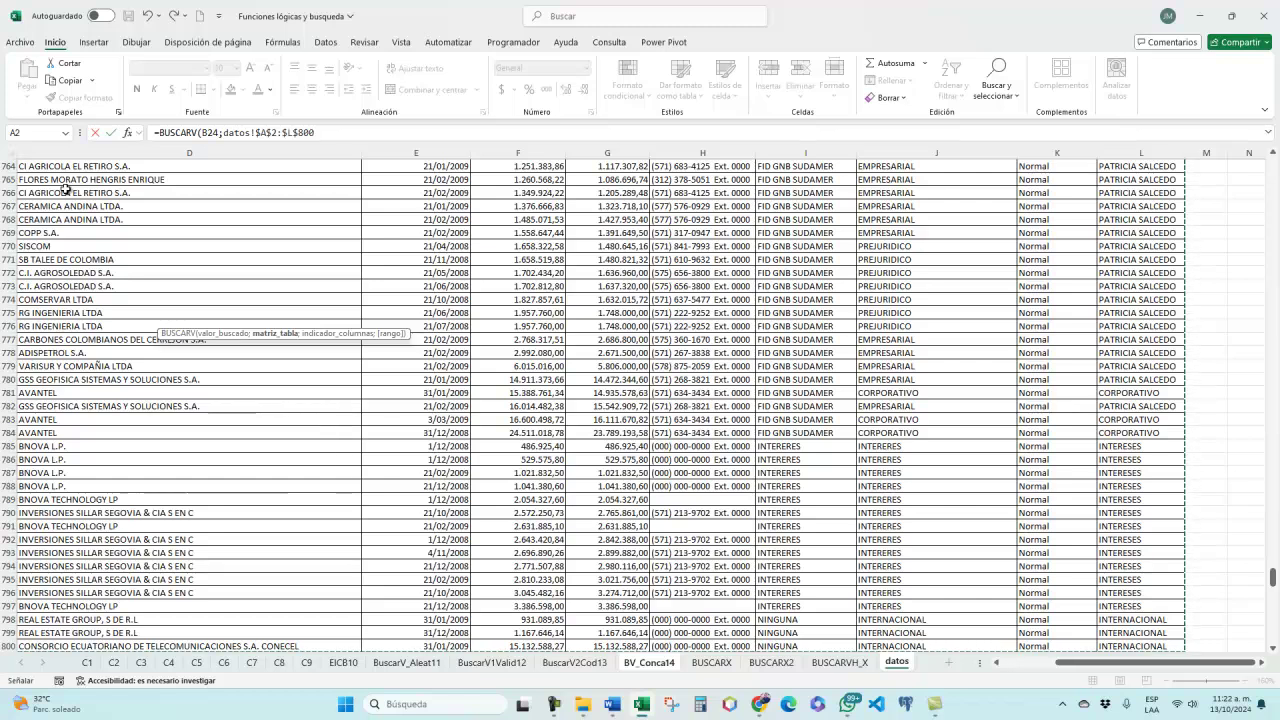
text(;)
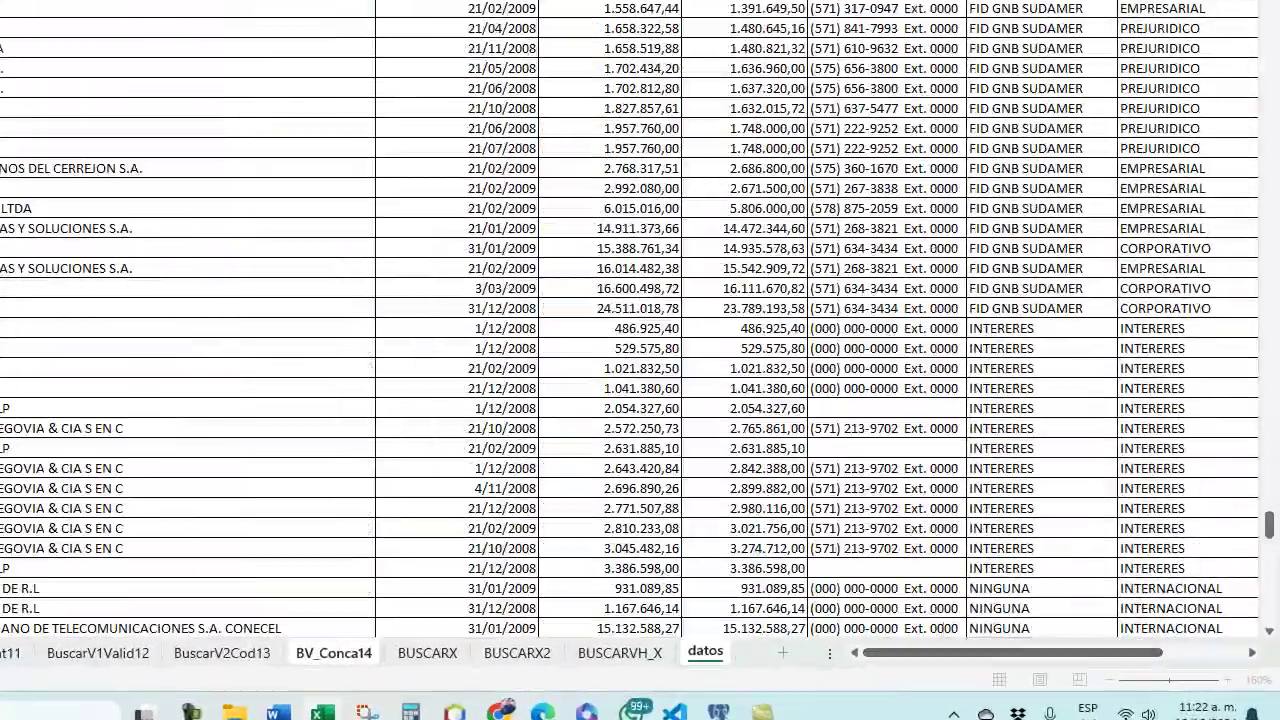
Complete the BUSCARV formula with column index 4 and FALSO for an exact match.
drag(1268, 526, 1268, 190)
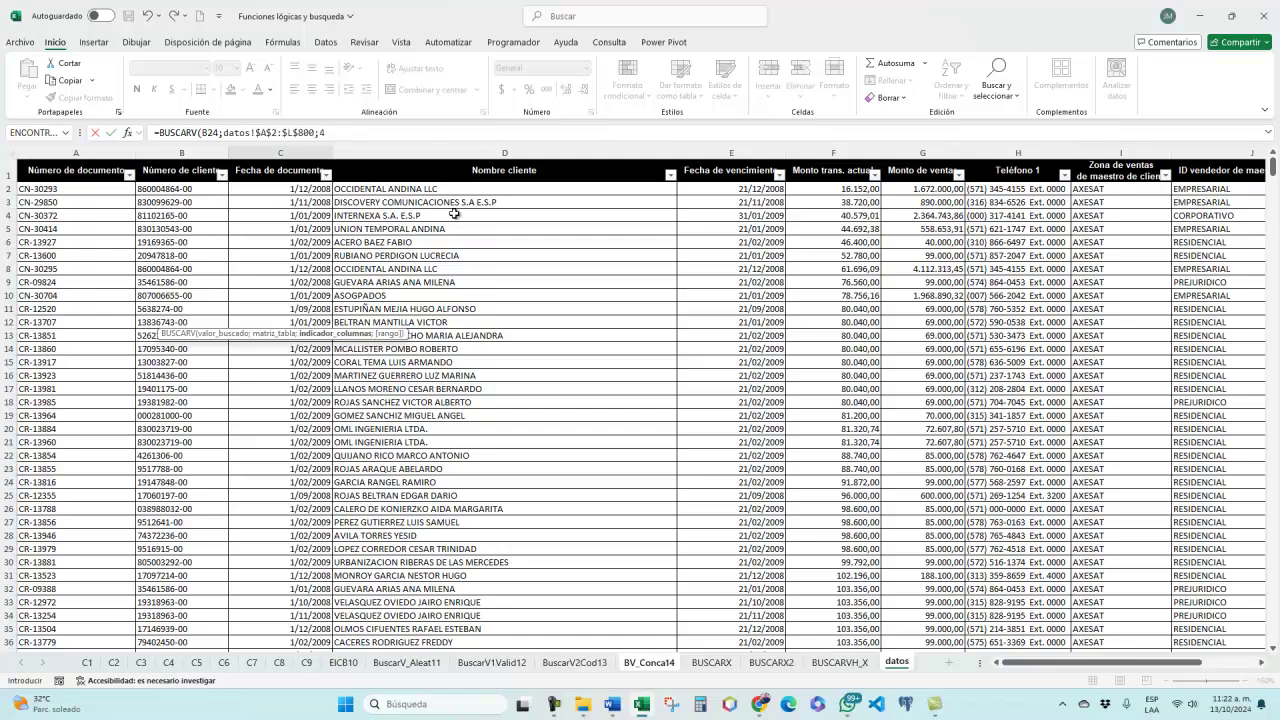
text(;)
key(Down)
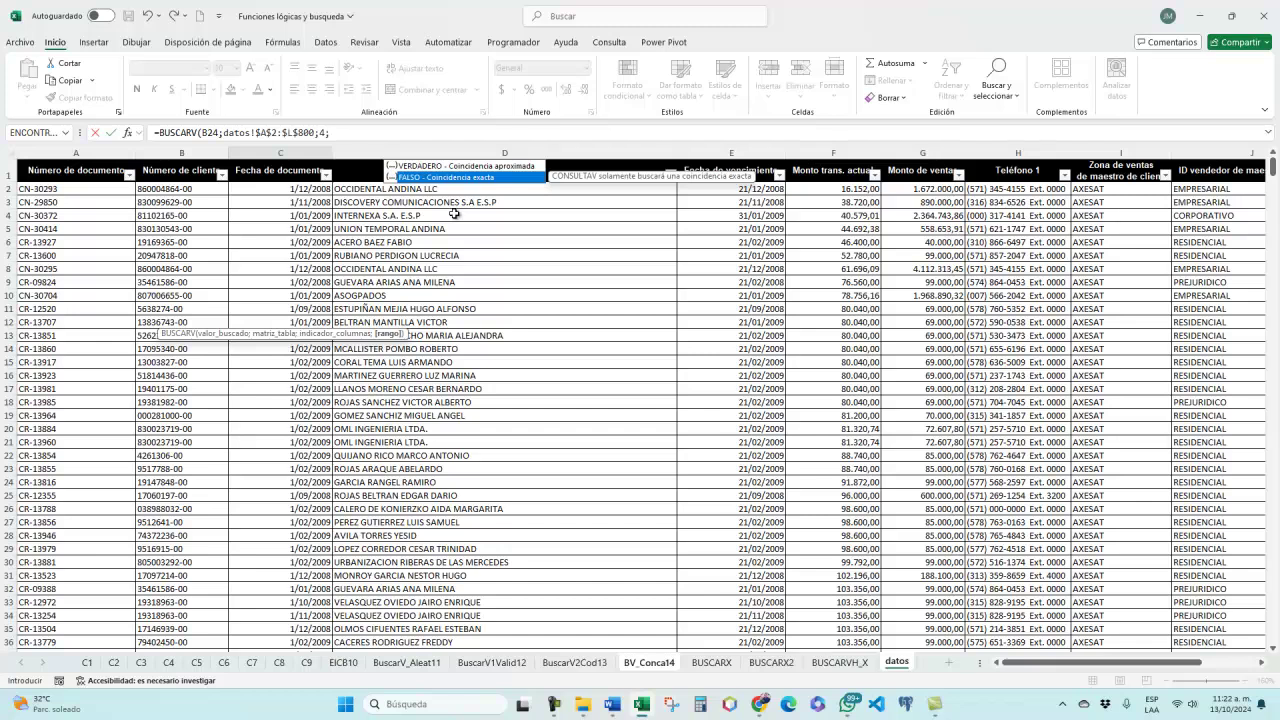
key(Tab)
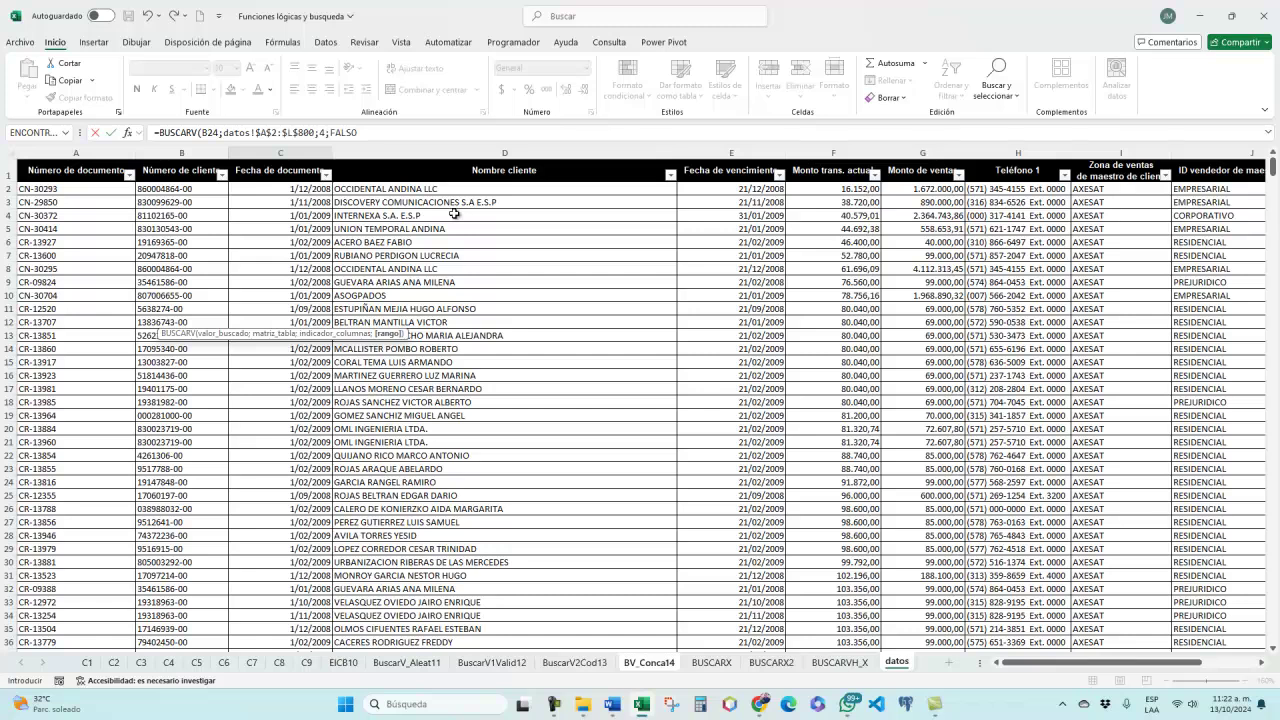
key(Return)
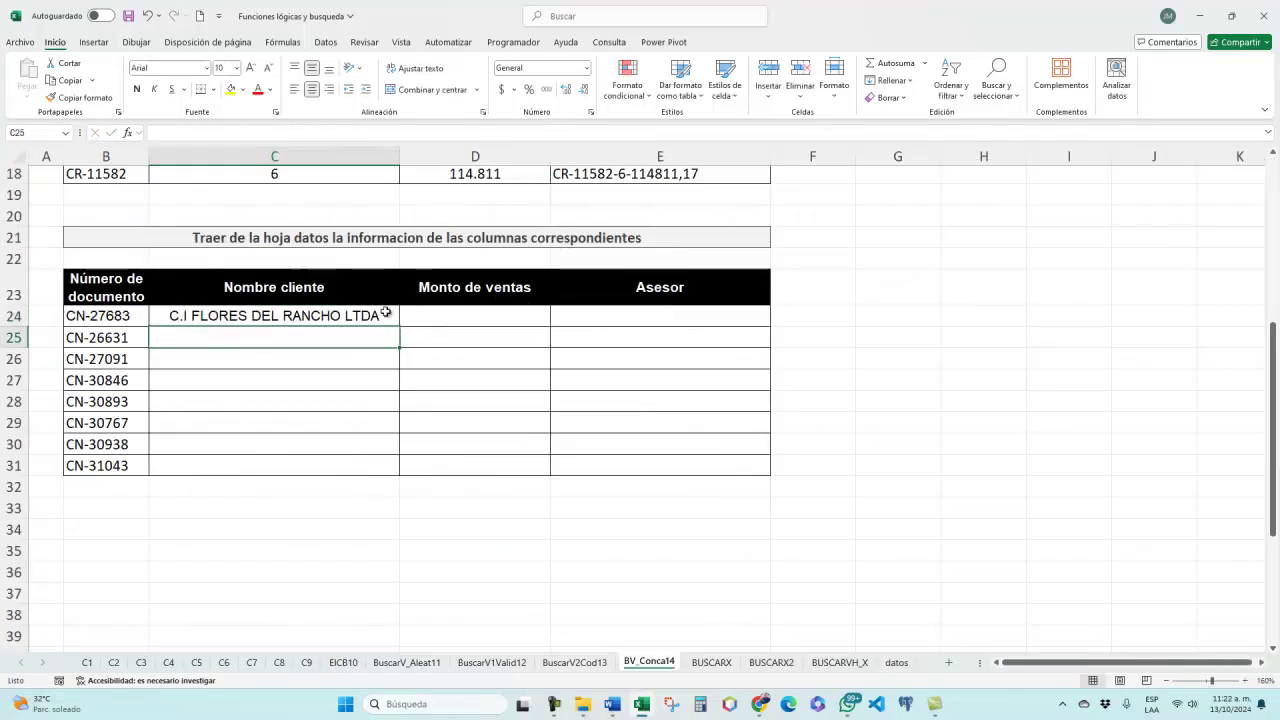
Fill the Nombre cliente formula from C24 down to C31 and check the table reference in C31.
click(367, 316)
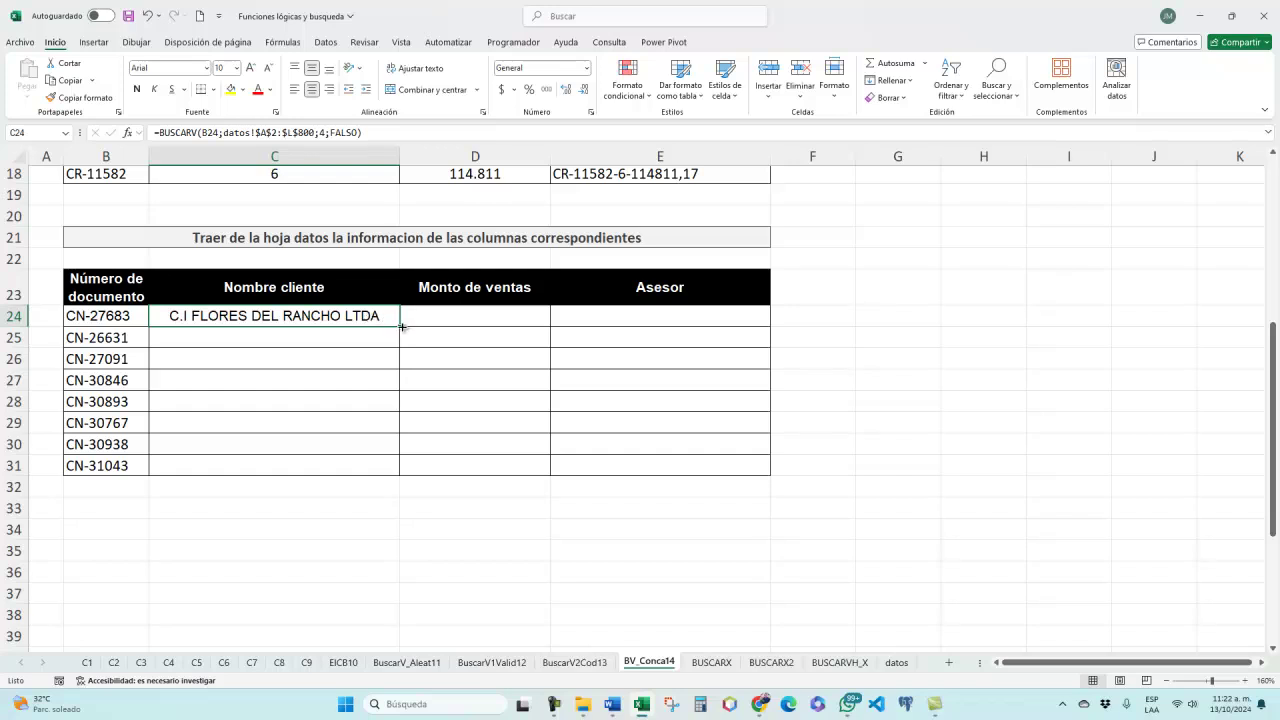
double_click(401, 326)
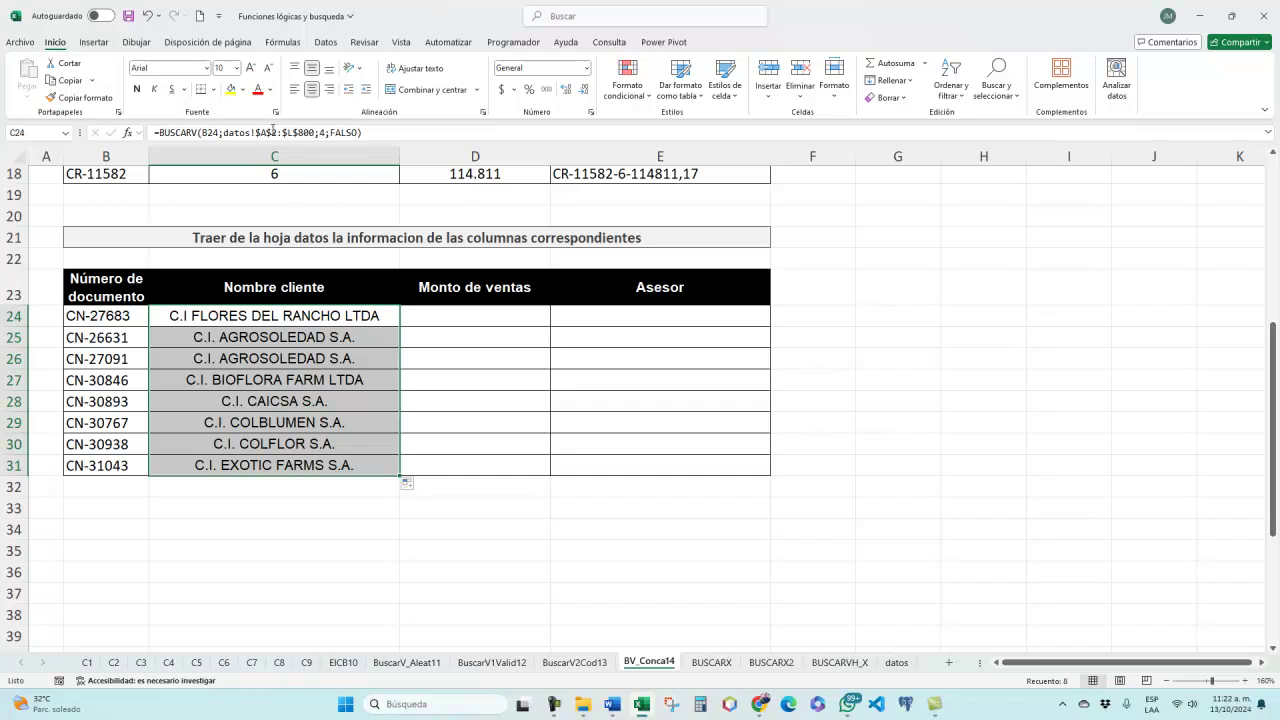
click(272, 129)
key(Escape)
double_click(267, 466)
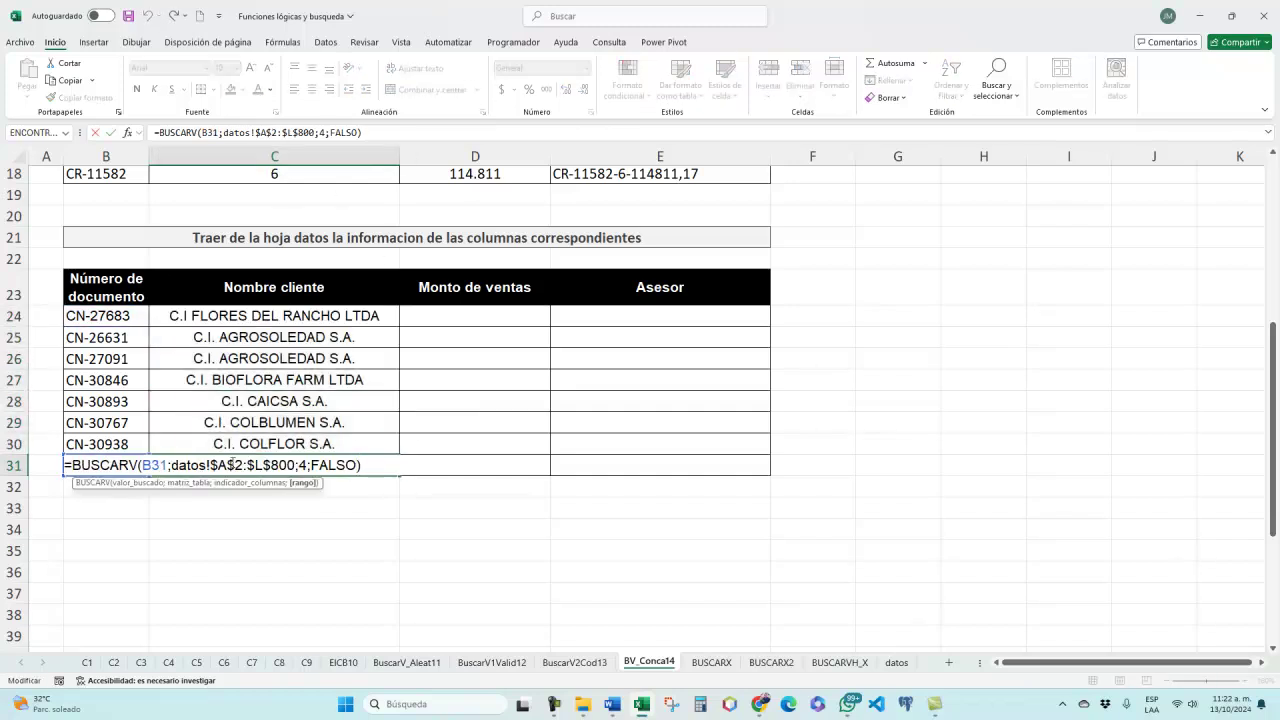
key(Return)
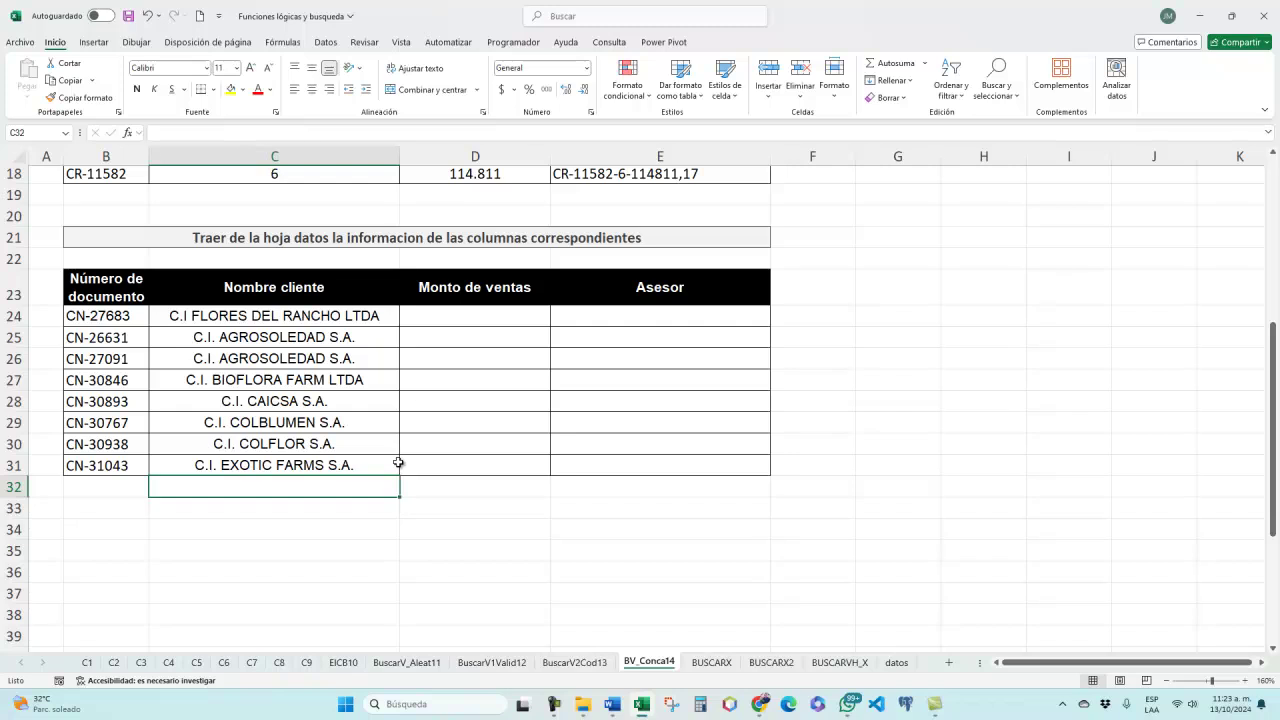
Copy the BUSCARV formula text from C24 into D24 under Monto de ventas, keeping its references the same.
click(491, 323)
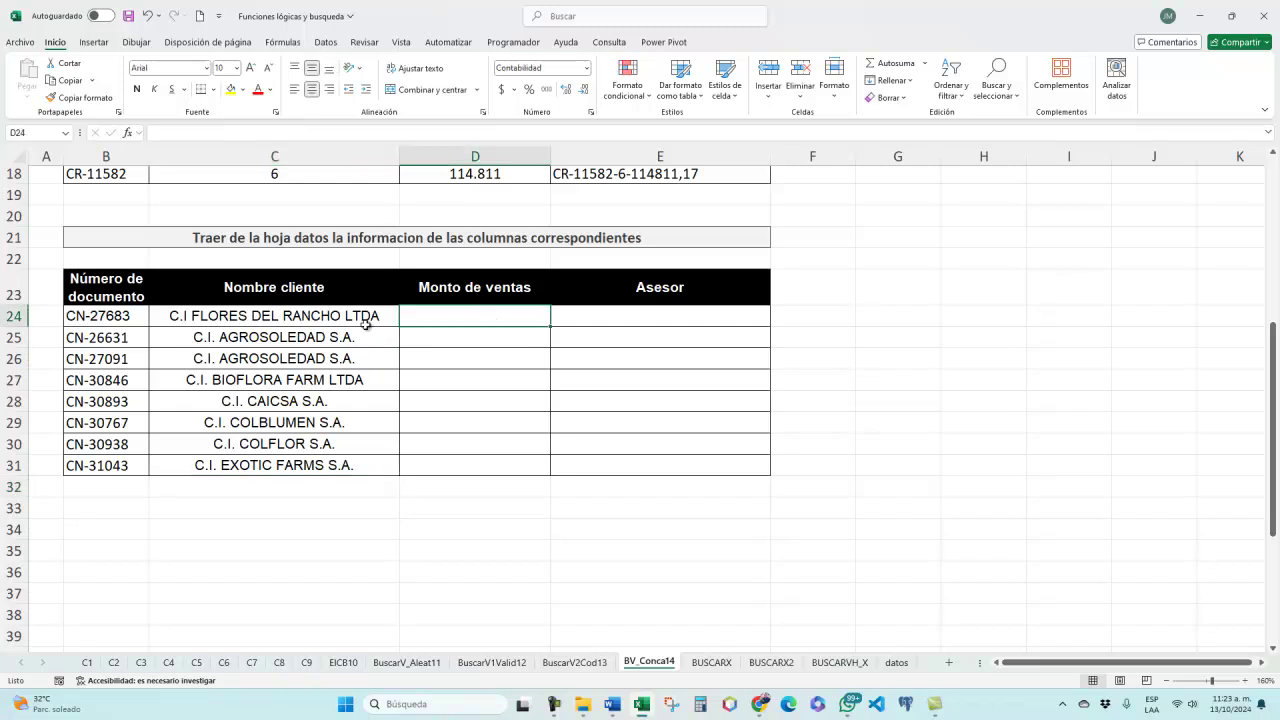
click(366, 326)
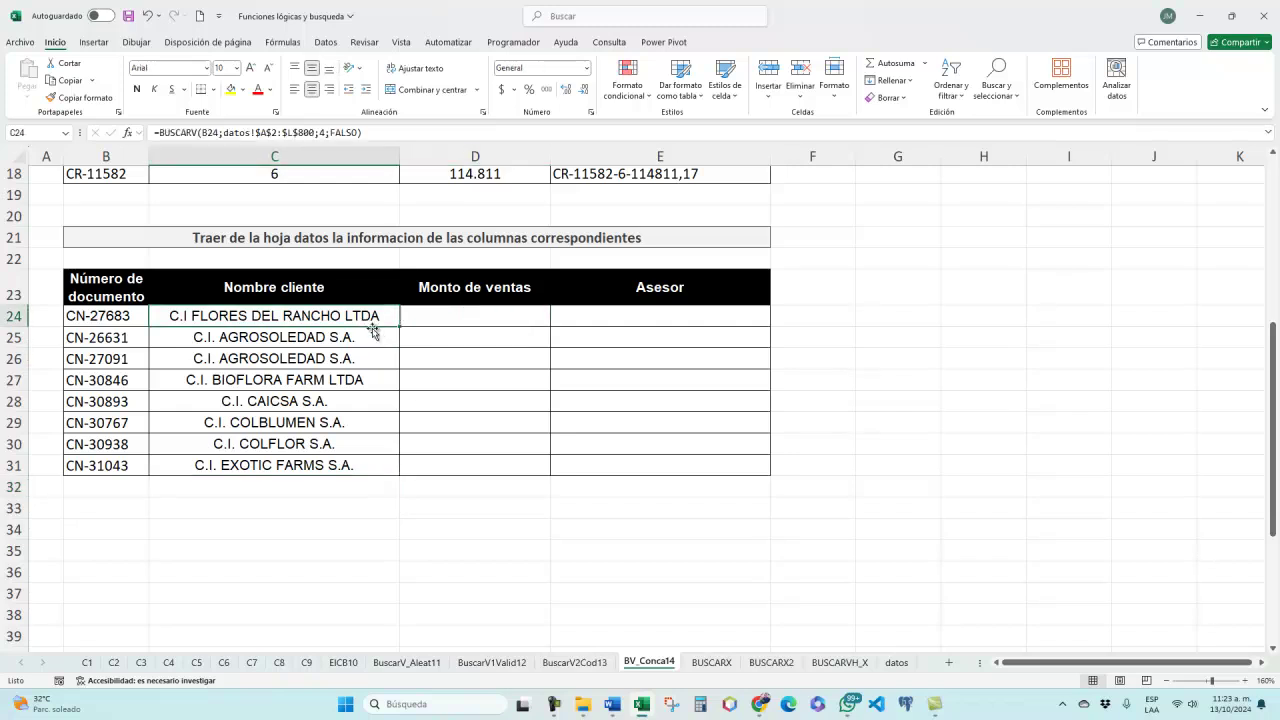
double_click(371, 319)
drag(378, 316, 3, 316)
key(ctrl+c)
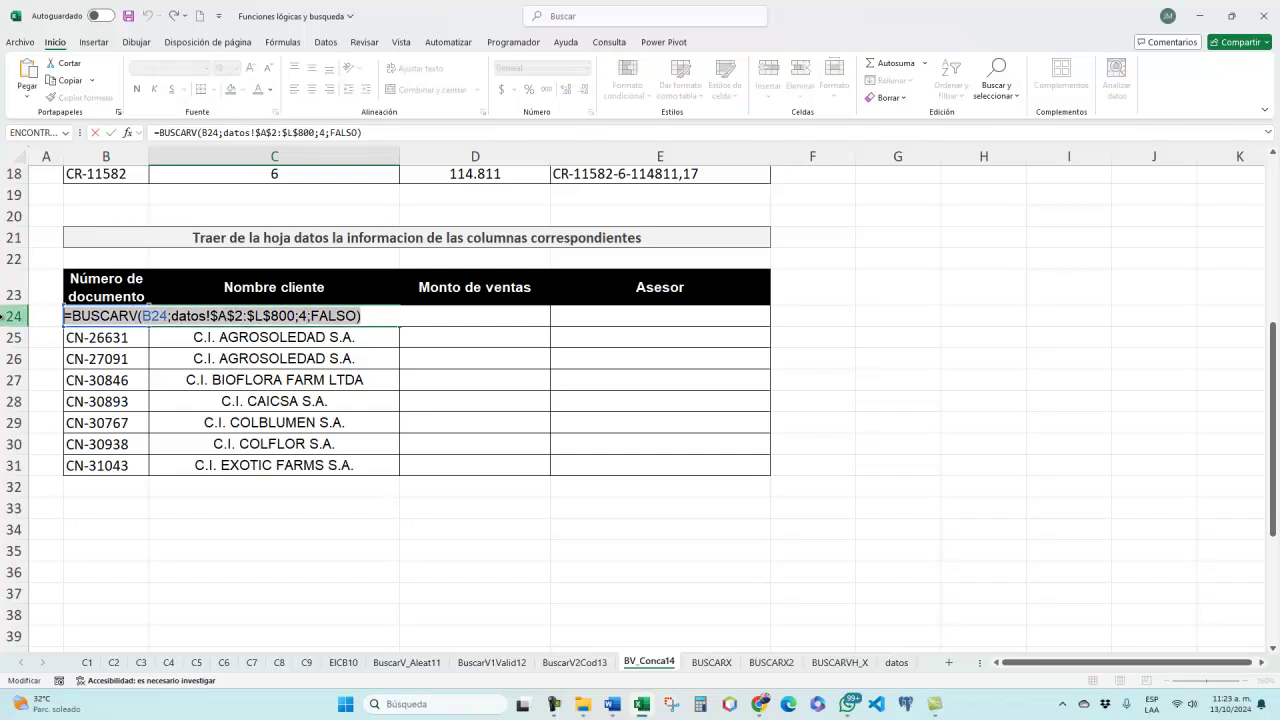
key(Escape)
double_click(453, 314)
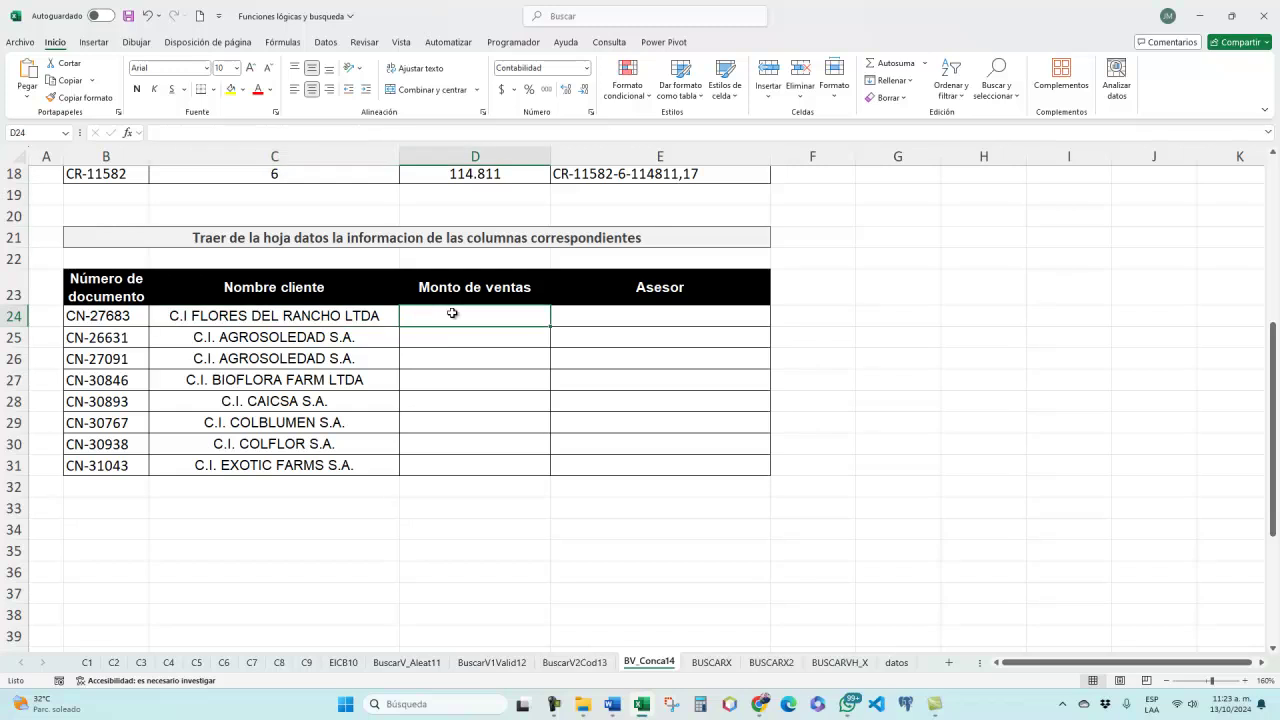
key(ctrl+v)
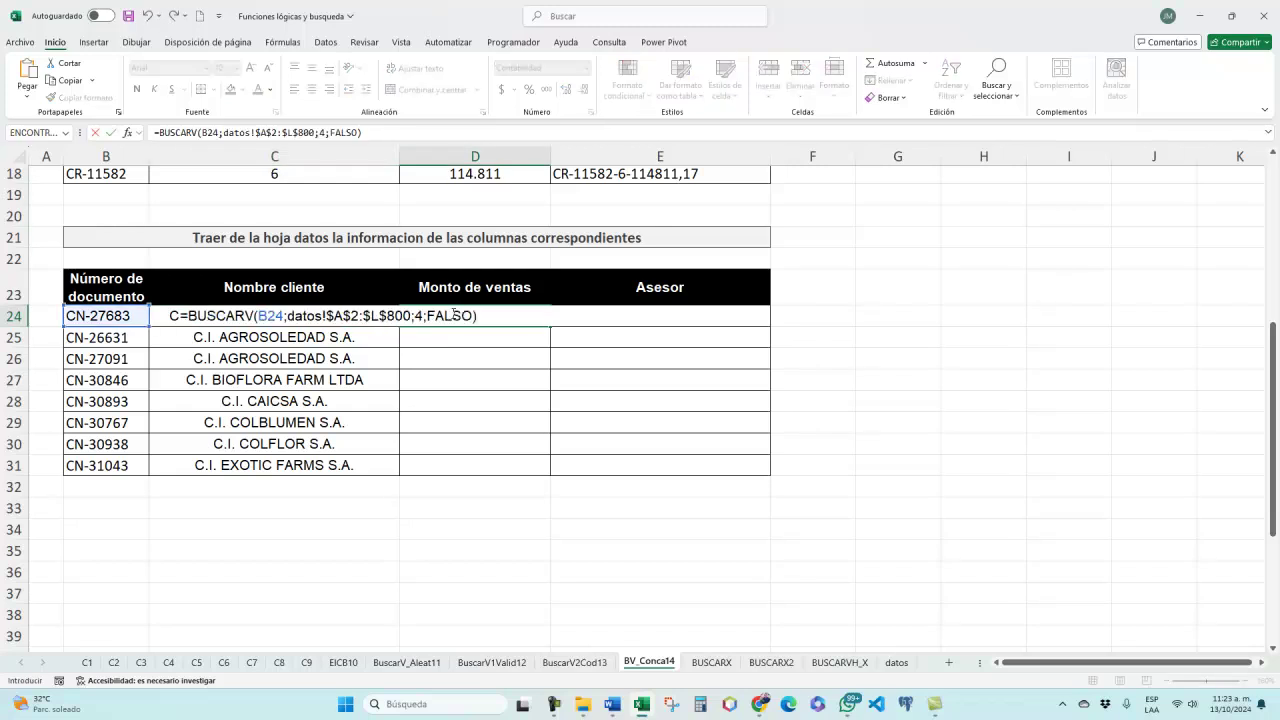
key(ctrl+Return)
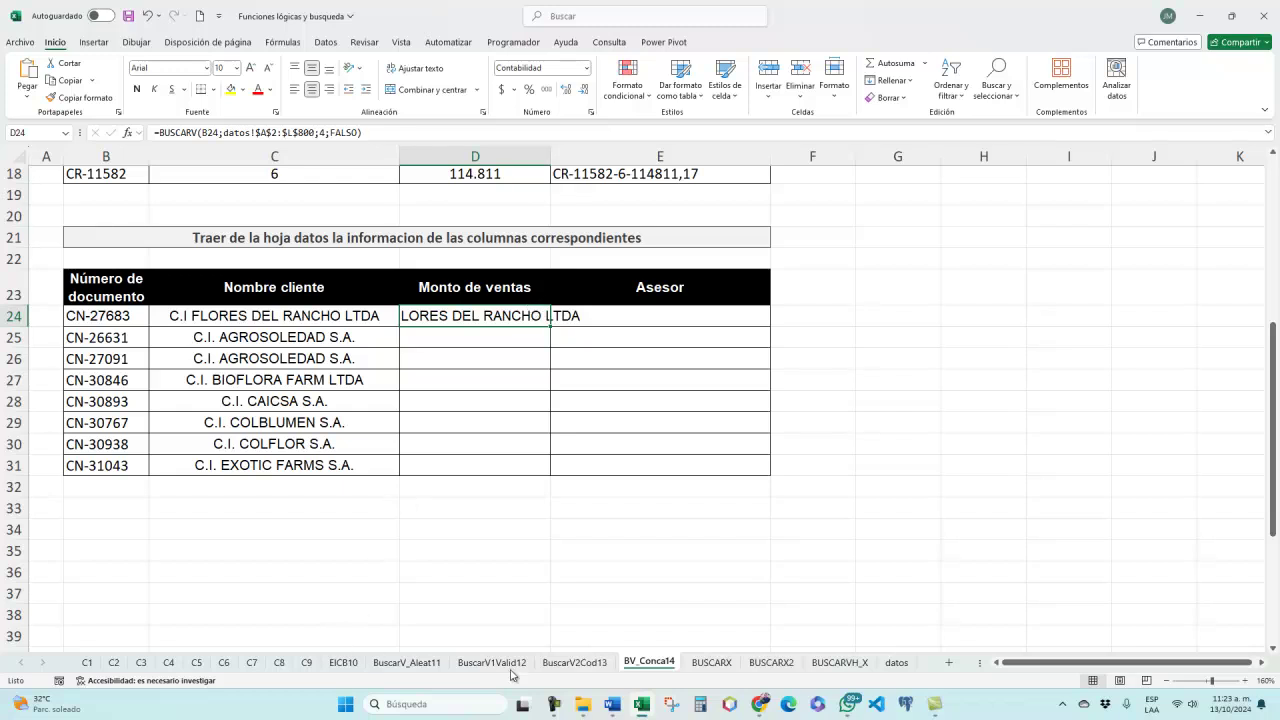
Set the column index of the BUSCARV formula in D24 to 7 and fill it down to D31.
click(896, 662)
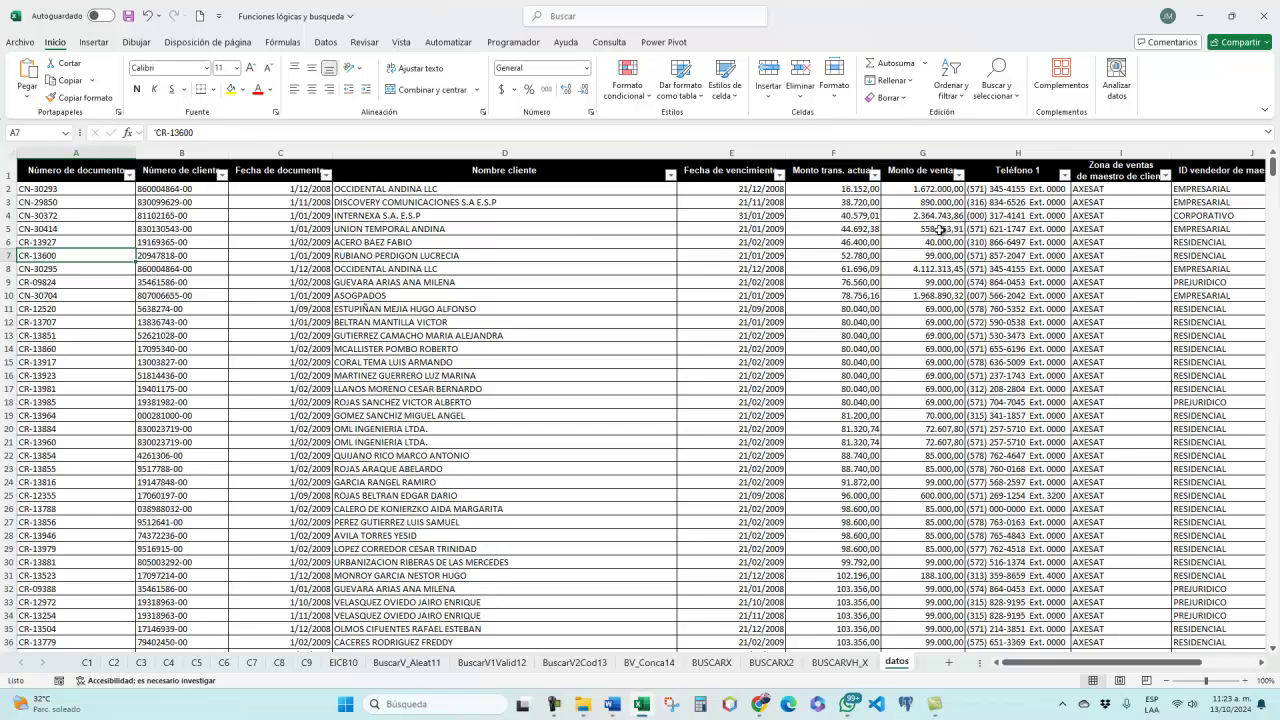
click(634, 662)
double_click(480, 318)
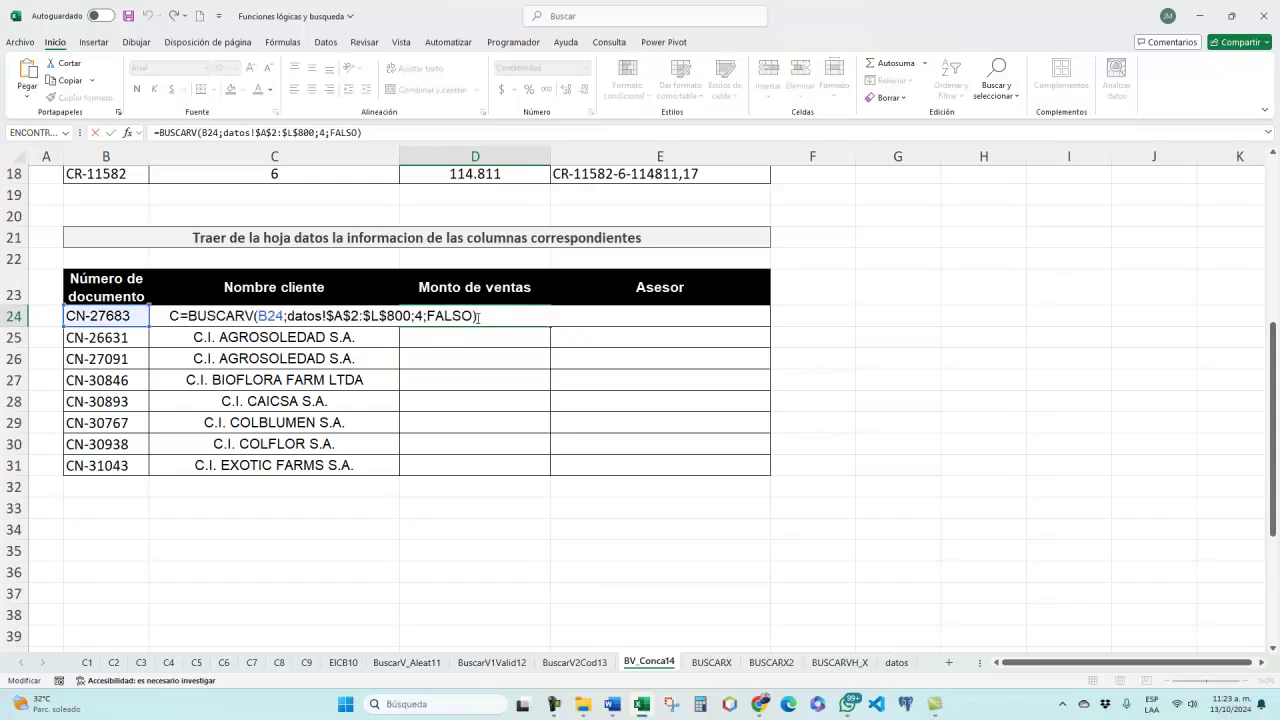
click(422, 318)
key(BackSpace)
text(7)
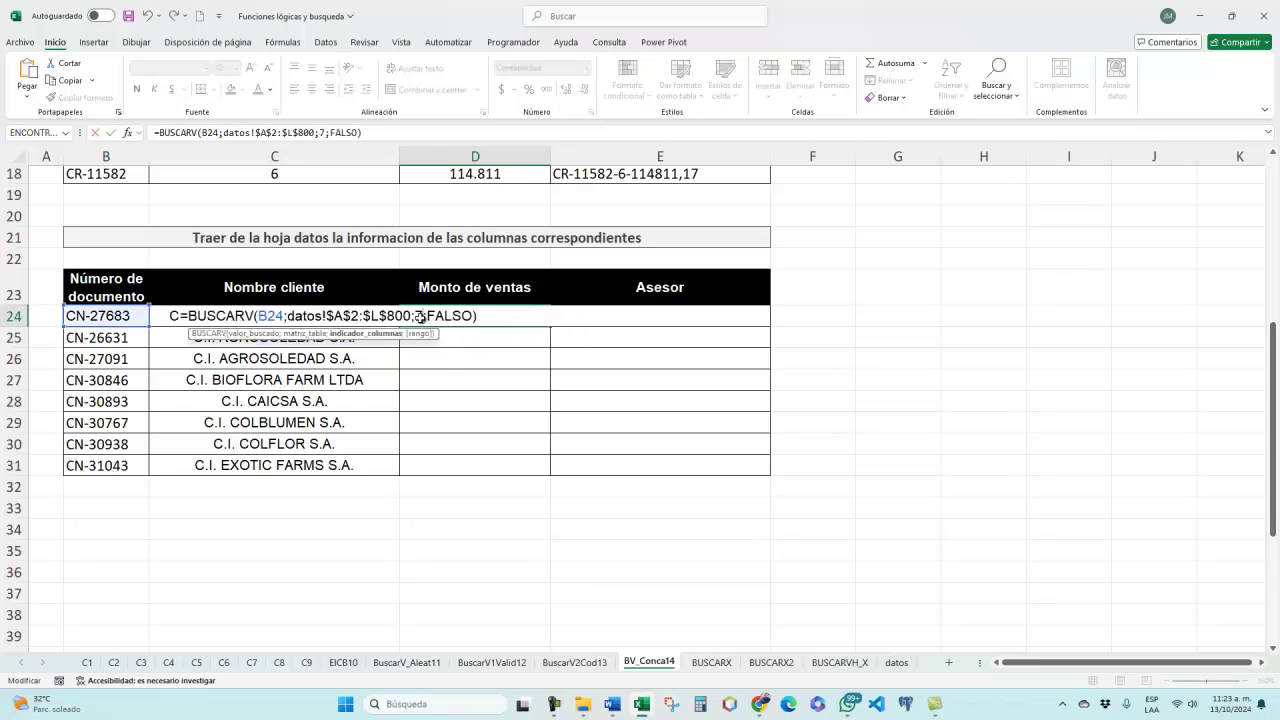
key(Return)
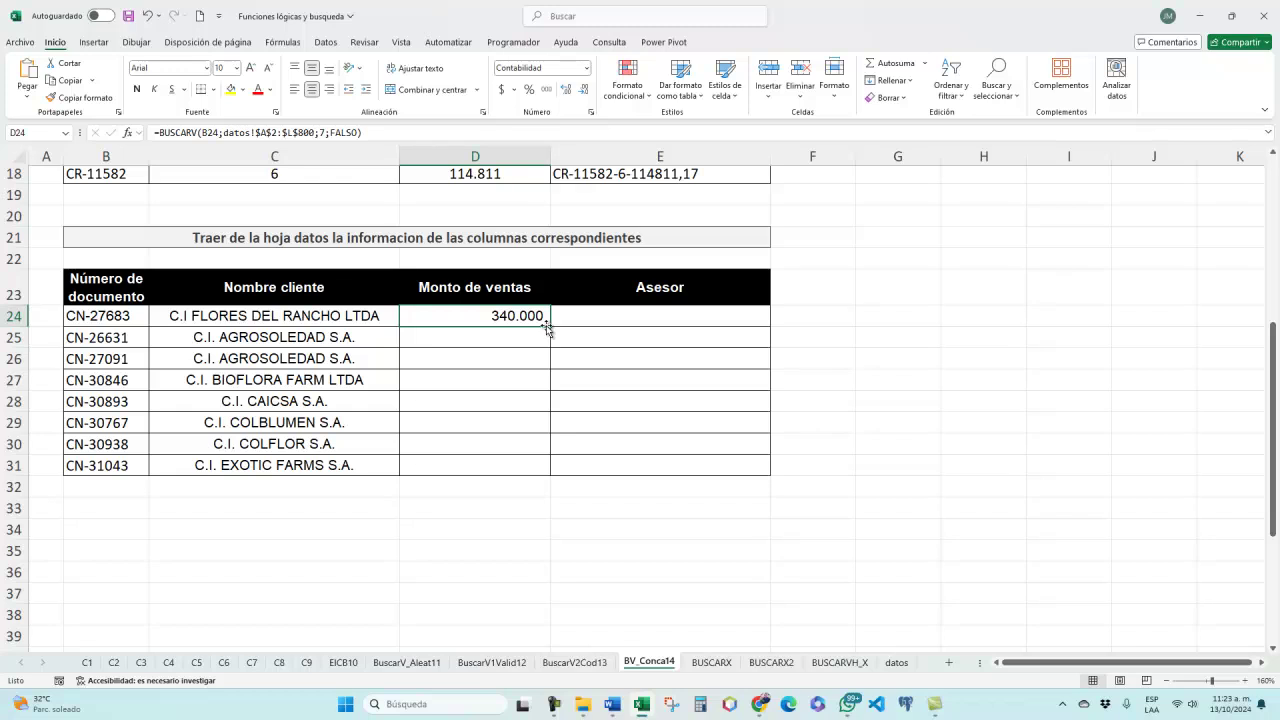
double_click(548, 326)
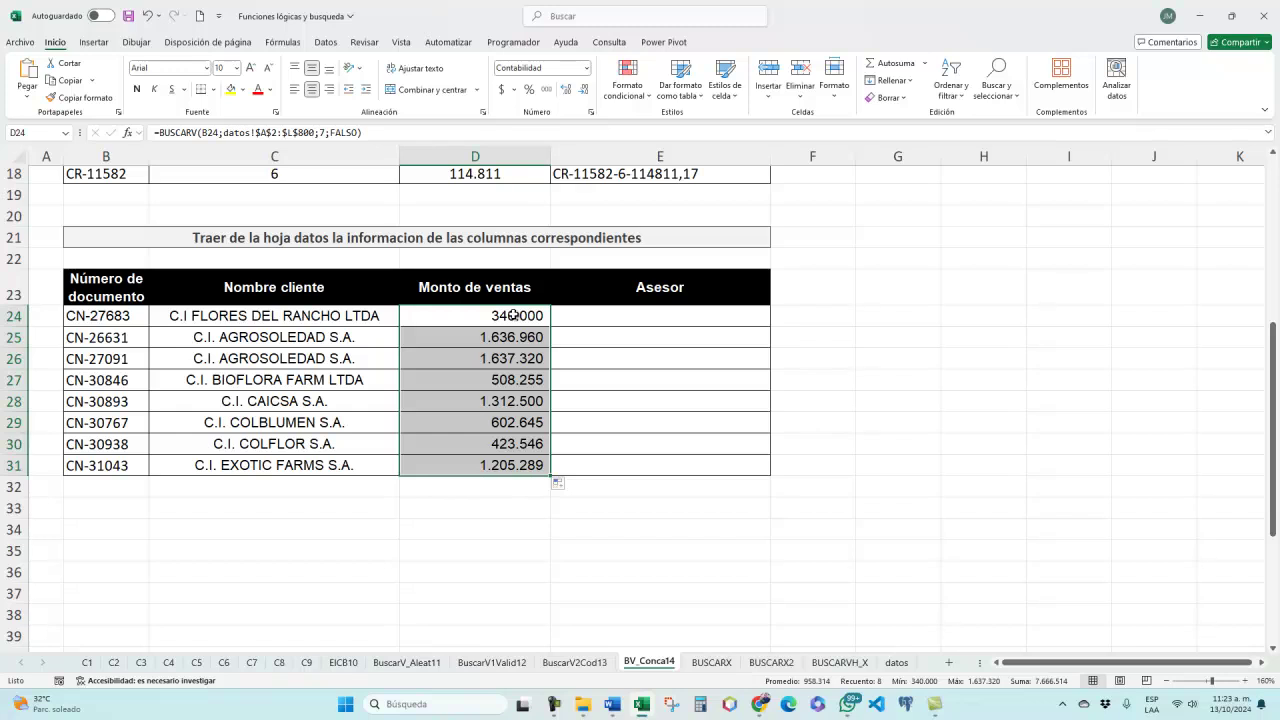
Copy the BUSCARV formula text from D24 into E24 under Asesor, keeping its references the same.
click(627, 311)
click(537, 316)
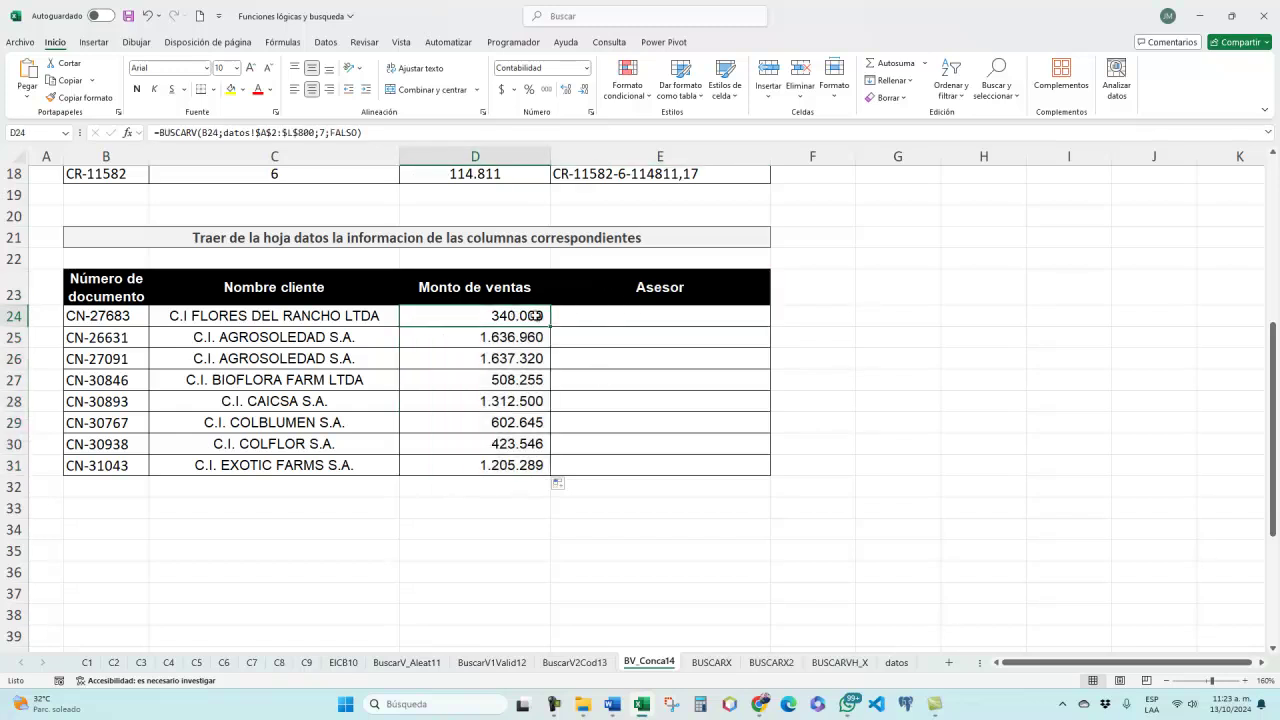
click(599, 319)
click(525, 314)
drag(381, 135, 155, 133)
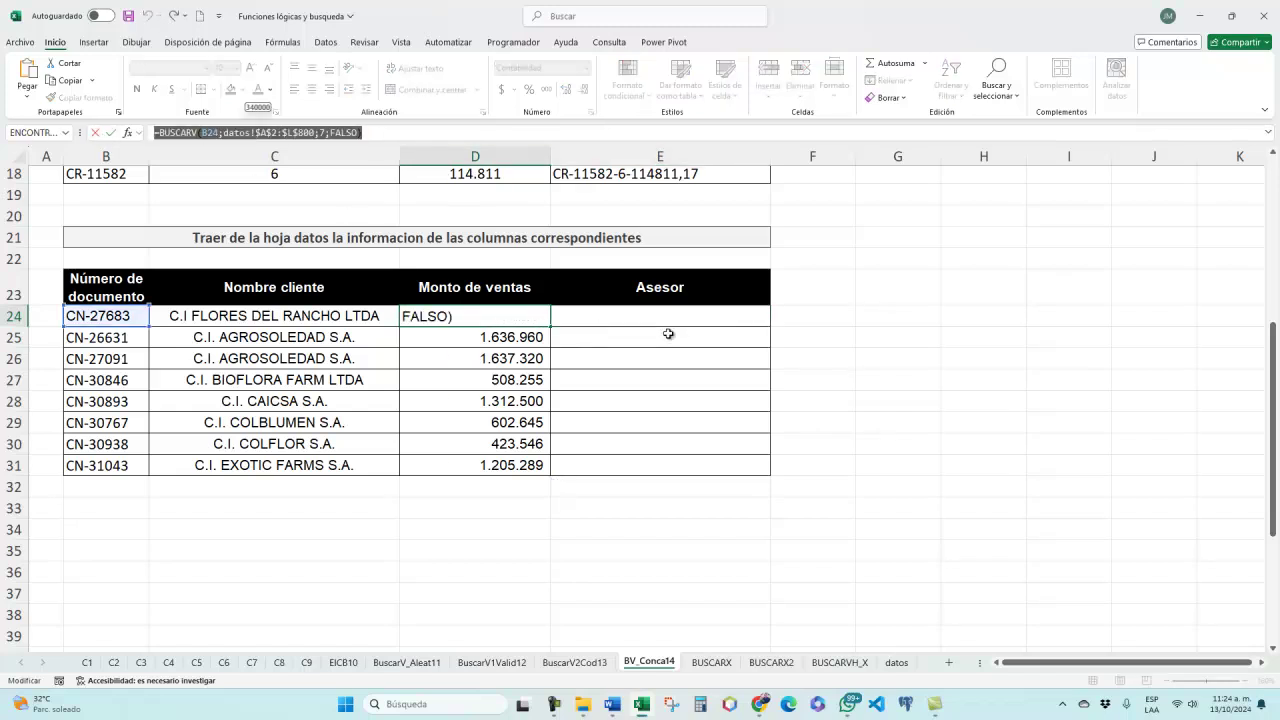
key(Escape)
click(672, 318)
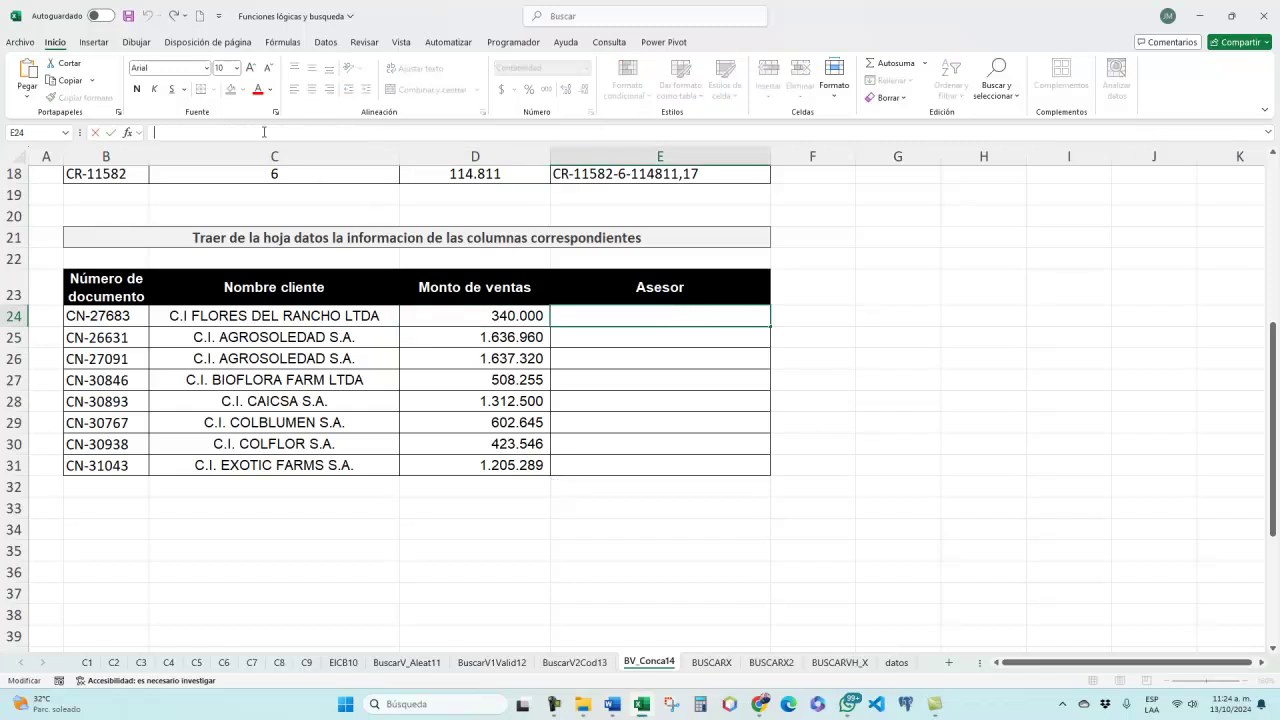
key(ctrl+v)
key(Return)
click(683, 317)
Count the column headers on the datos sheet from Número de documento across to Asesor.
click(893, 662)
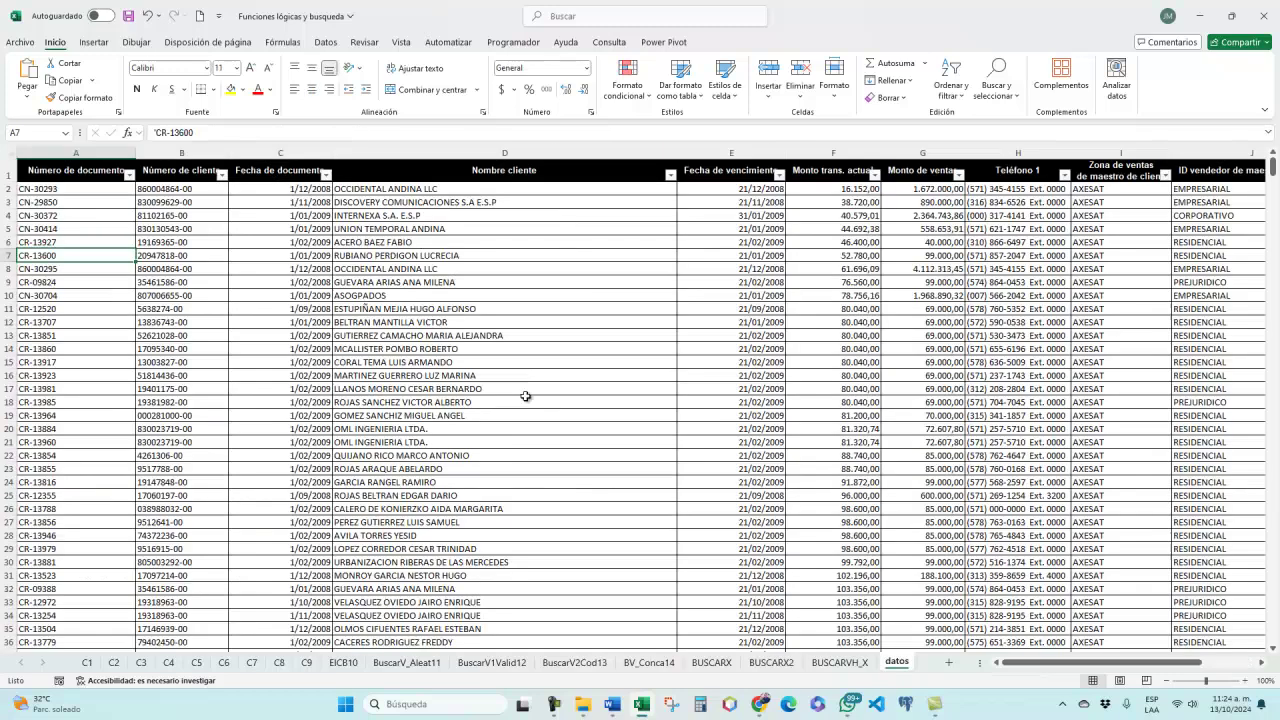
click(84, 174)
key(Right)
key(Right)
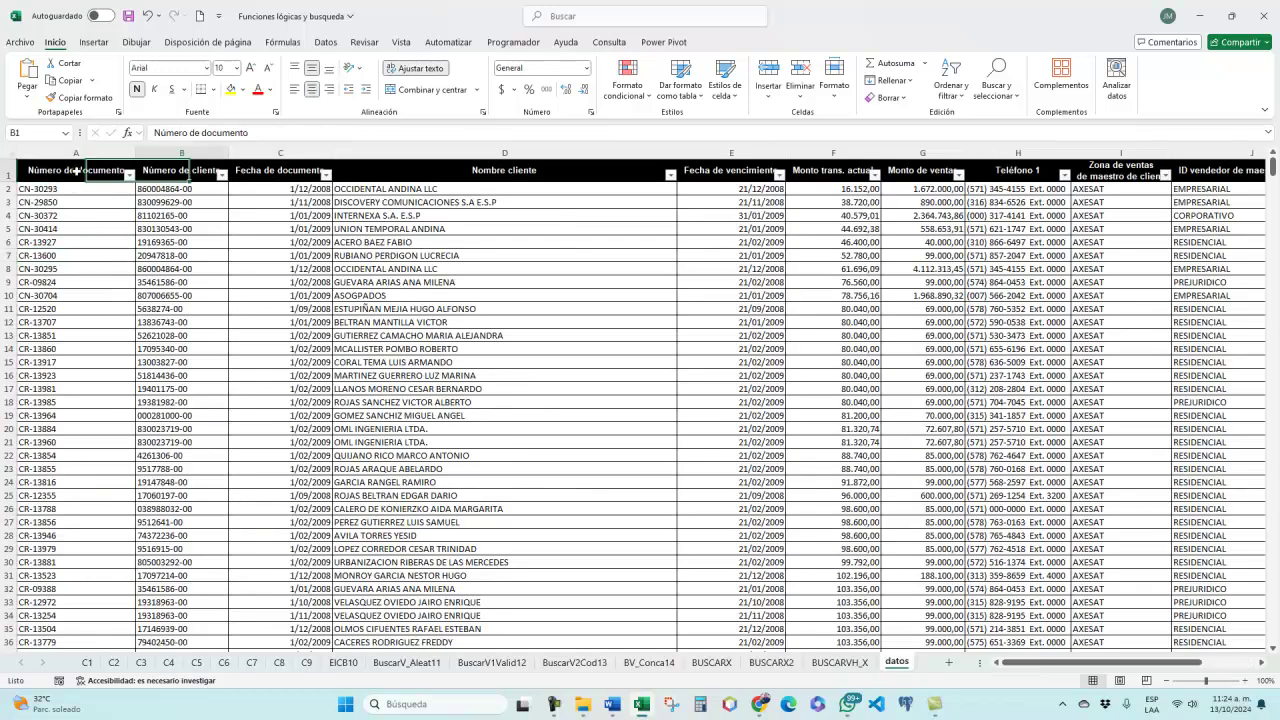
key(Right)
key(Right)
key(Right)
key(Right)
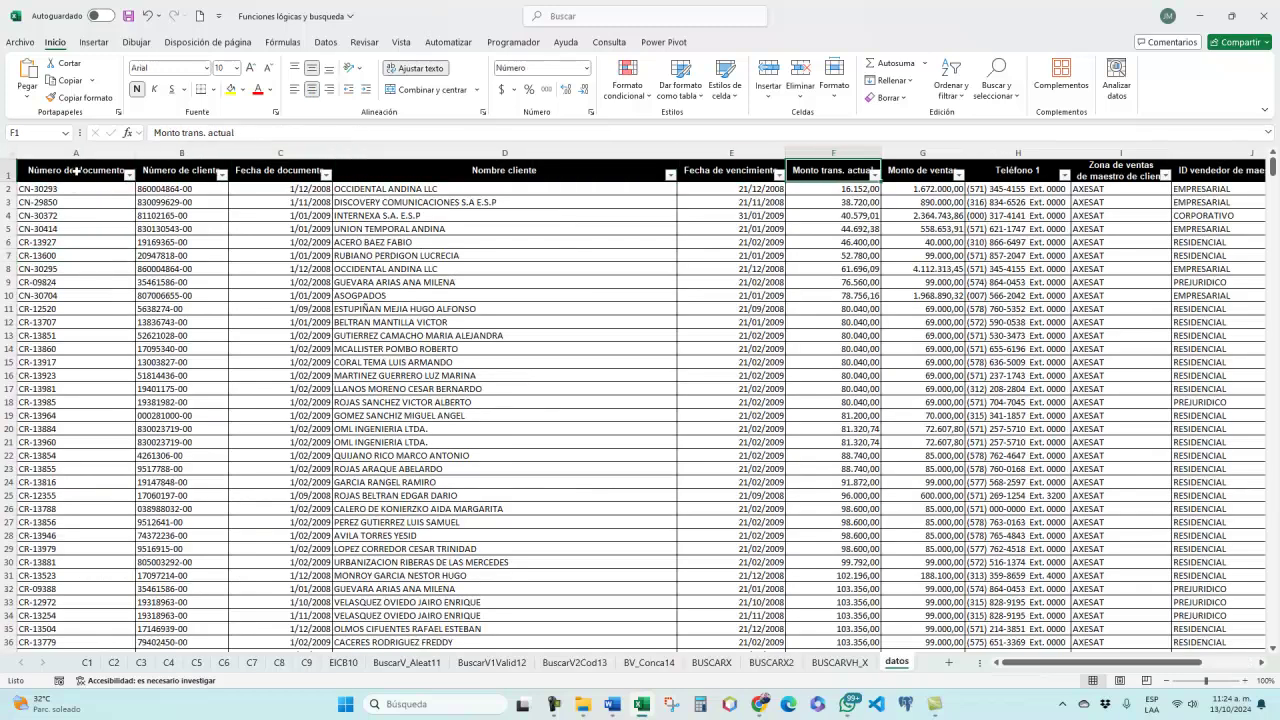
key(Right)
key(Right)
key(Right)
key(Right)
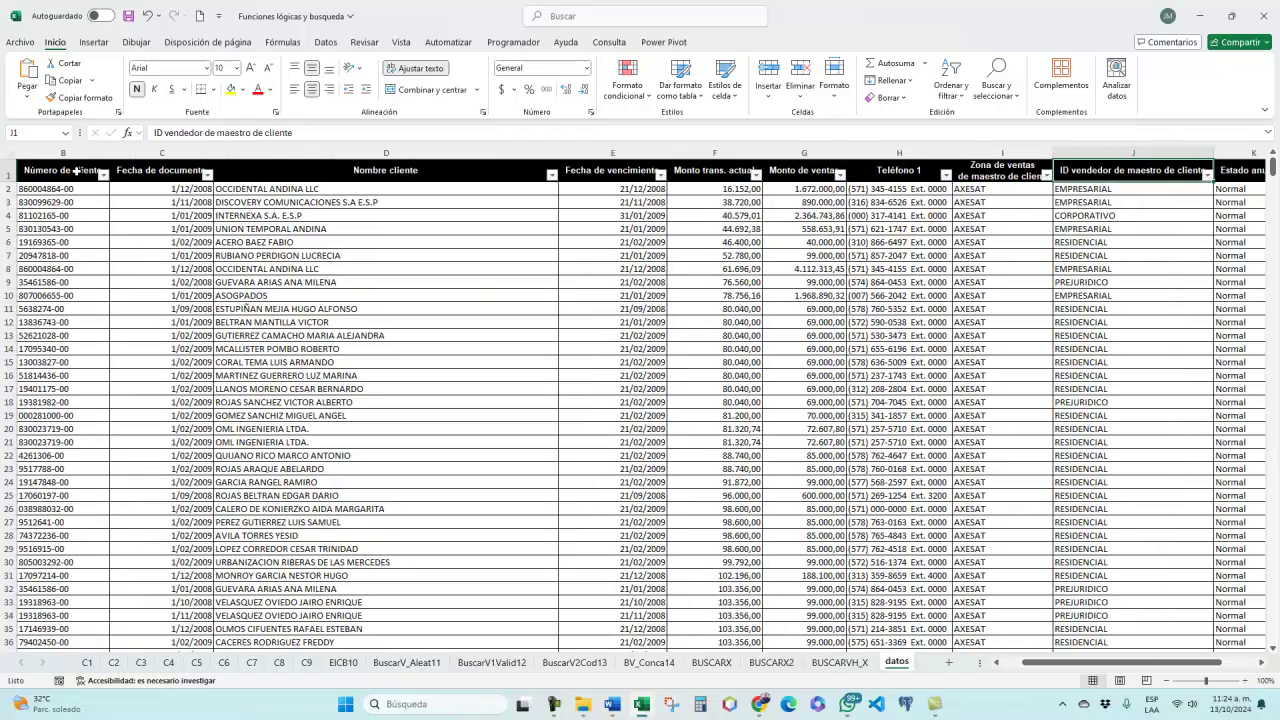
key(Right)
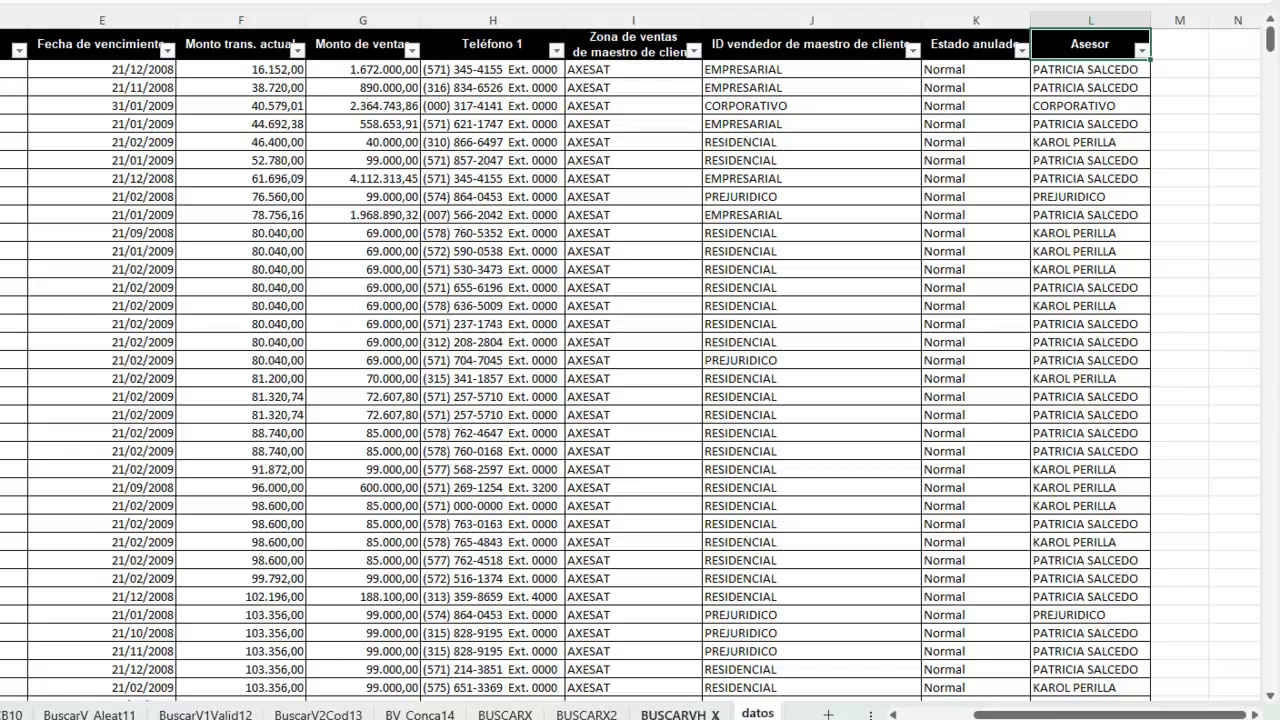
Set the column index of the BUSCARV formula in E24 to 12 and fill it down to E31.
click(420, 714)
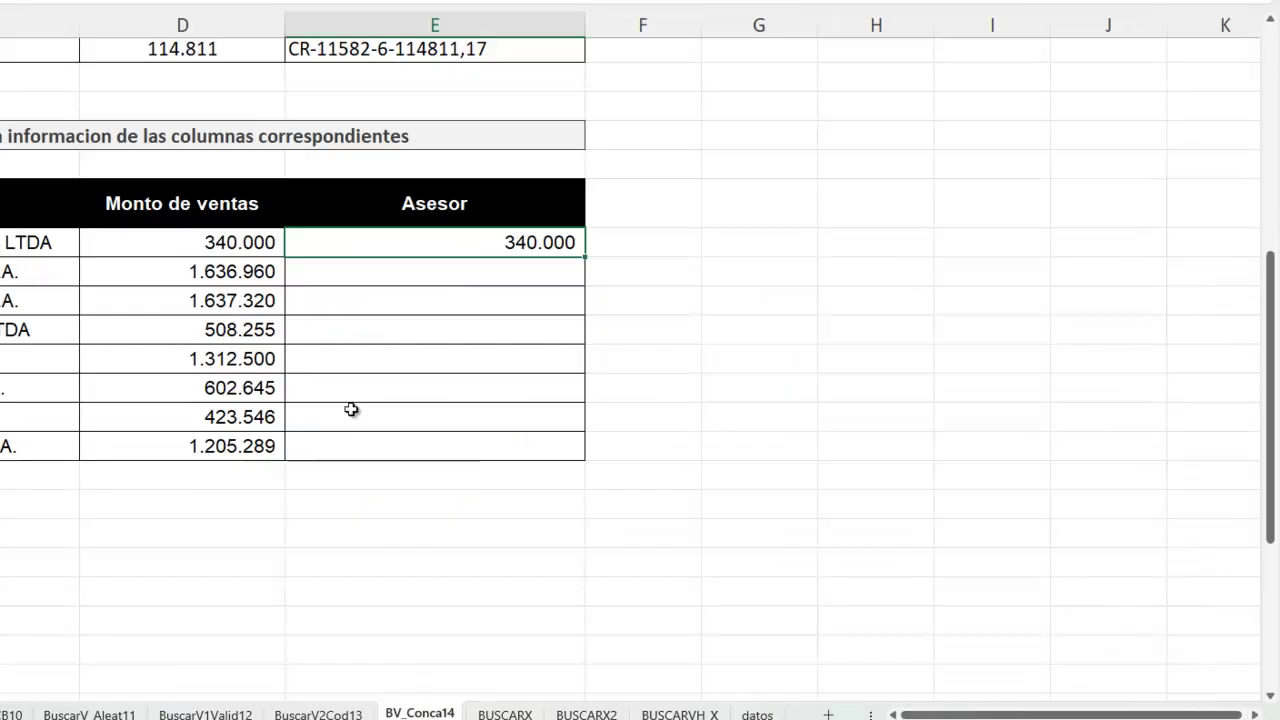
double_click(461, 242)
click(501, 243)
key(BackSpace)
text(1)
key(Return)
click(510, 255)
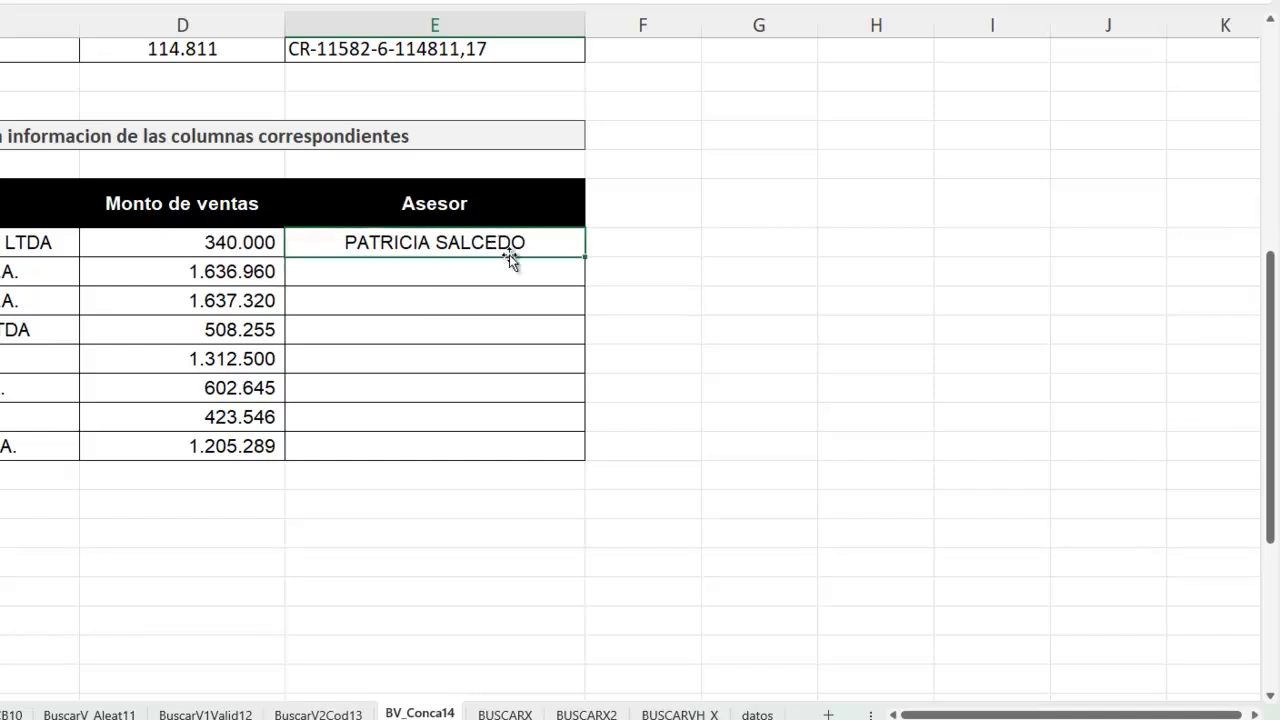
double_click(585, 256)
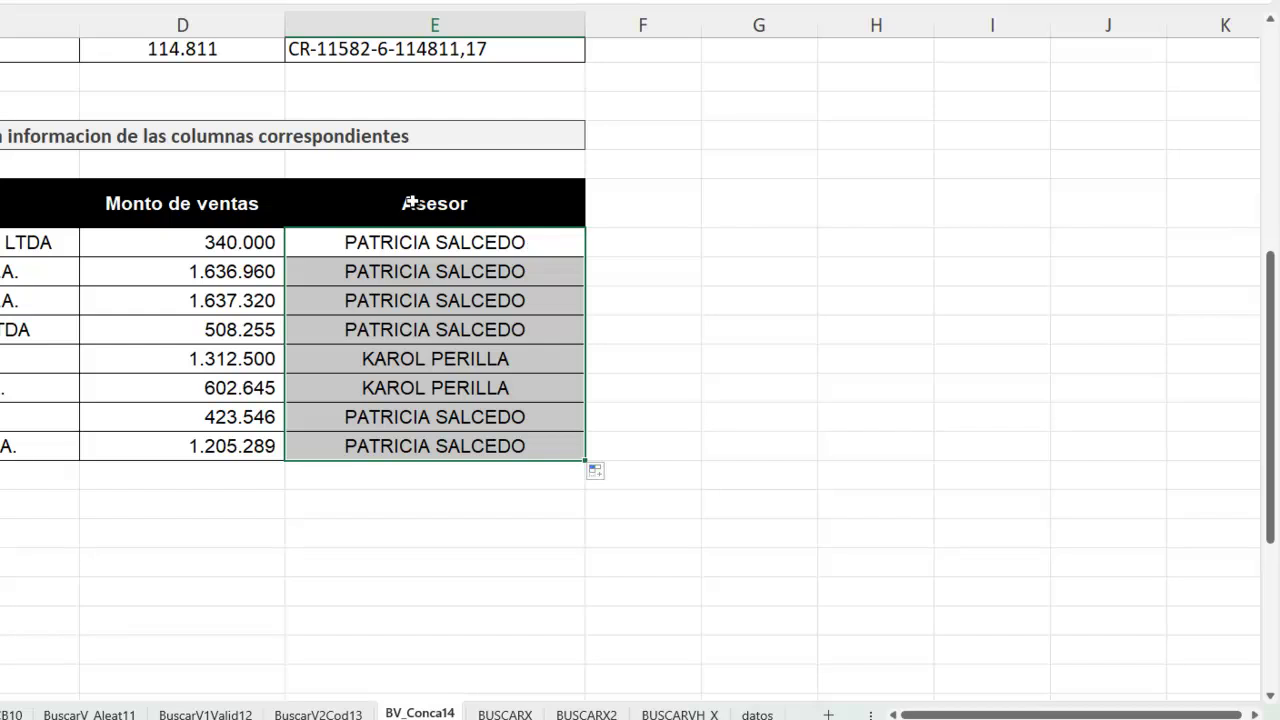
Copy the headers Teléfono 1 through Asesor from the datos sheet and paste them transposed at G24 on BV_Conca14.
click(553, 203)
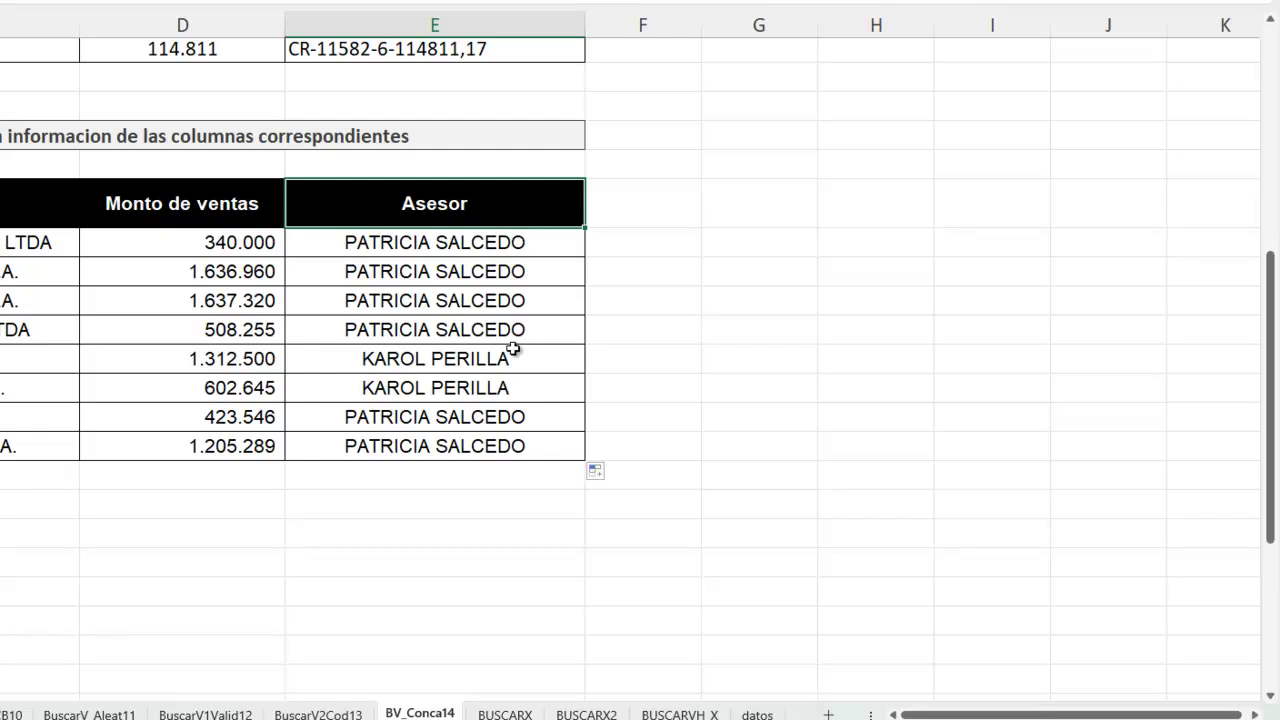
click(757, 714)
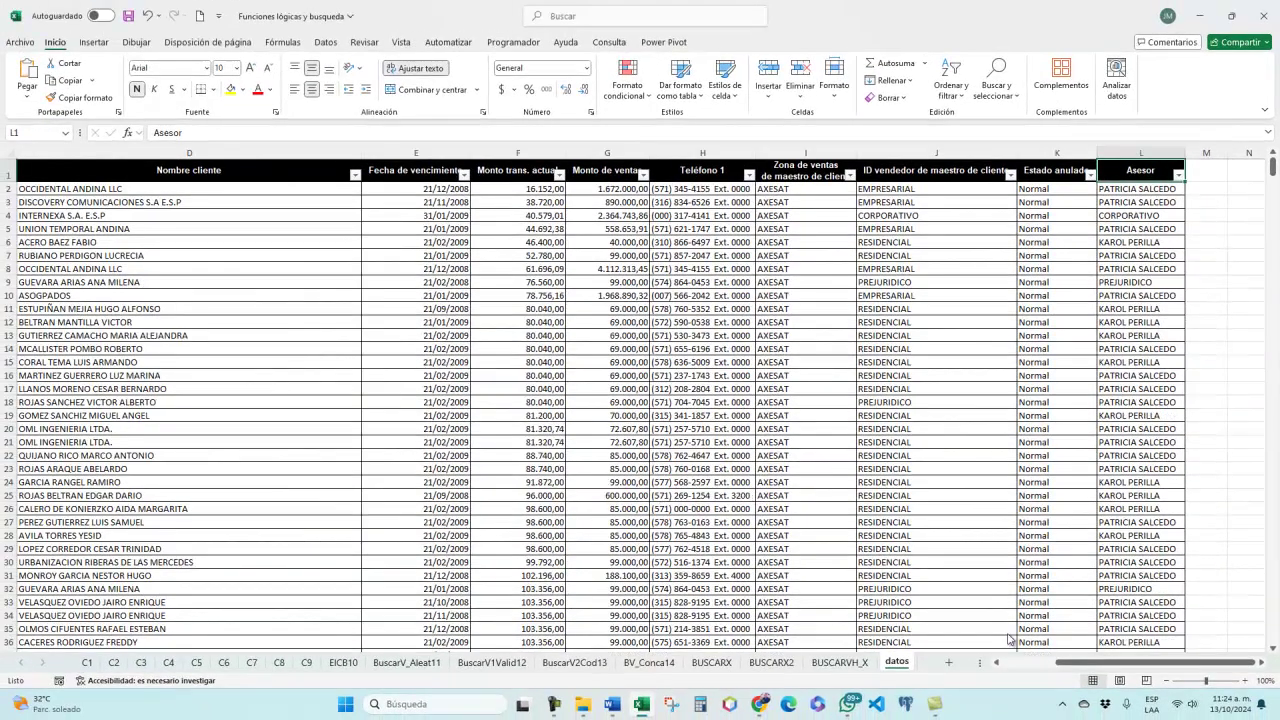
mouse_move(1145, 666)
mouse_down()
mouse_move(1098, 668)
mouse_move(1148, 673)
mouse_up()
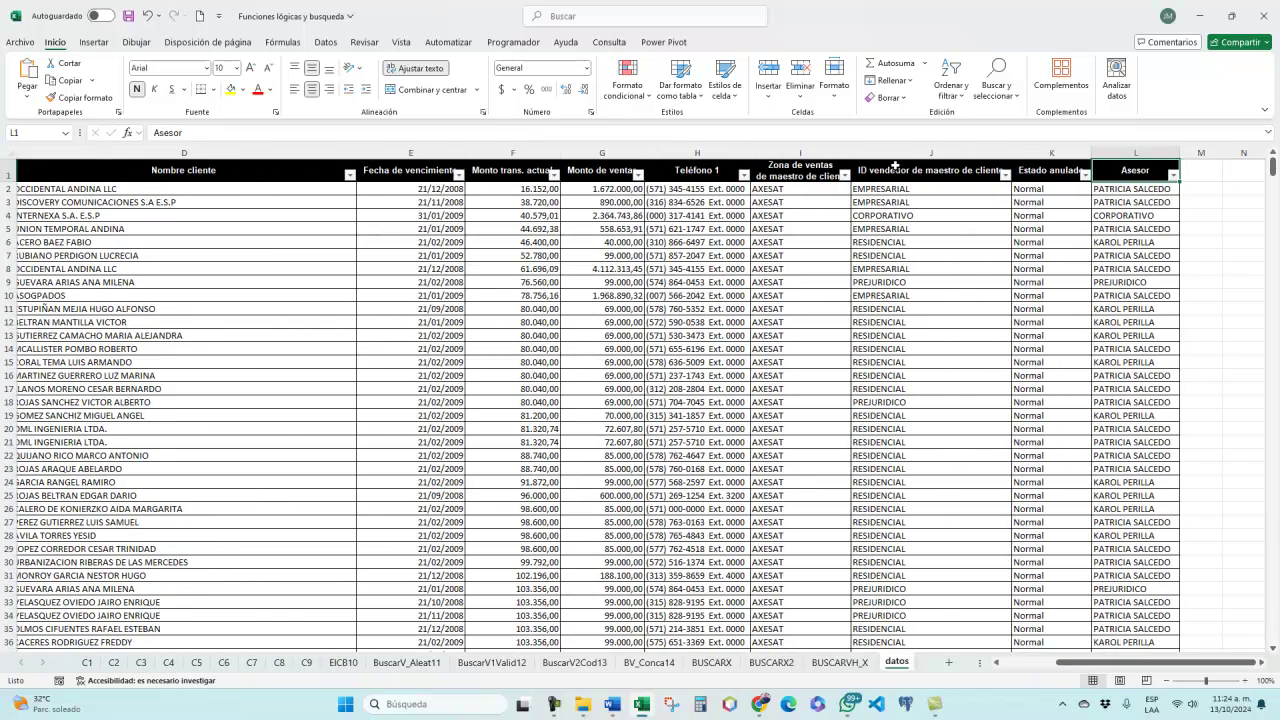
drag(704, 172, 1128, 172)
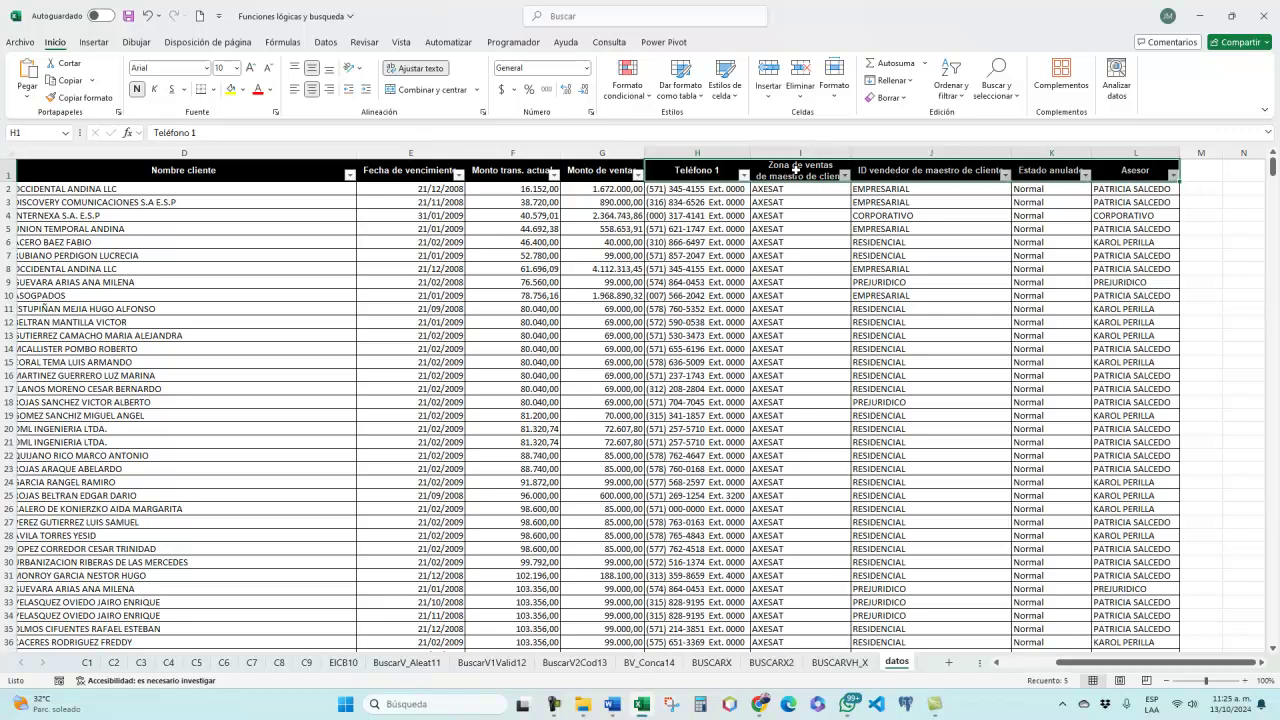
right_click(1122, 164)
key(Escape)
key(ctrl+c)
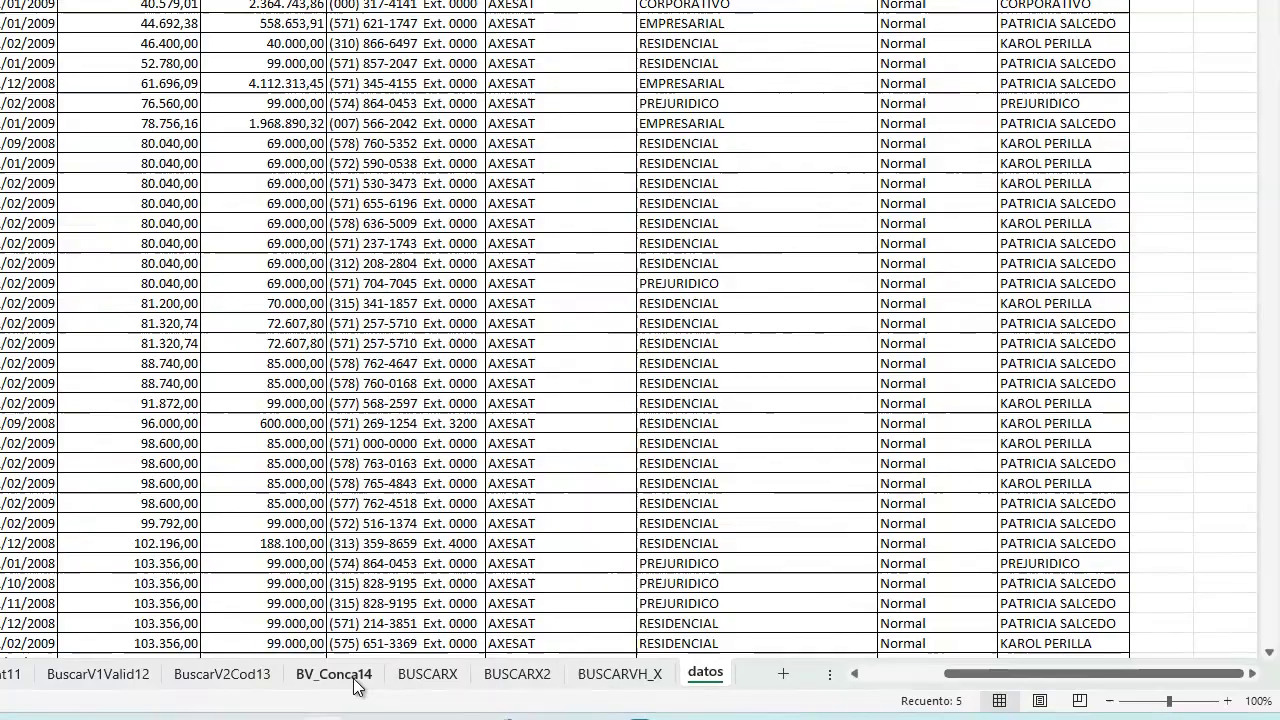
click(490, 680)
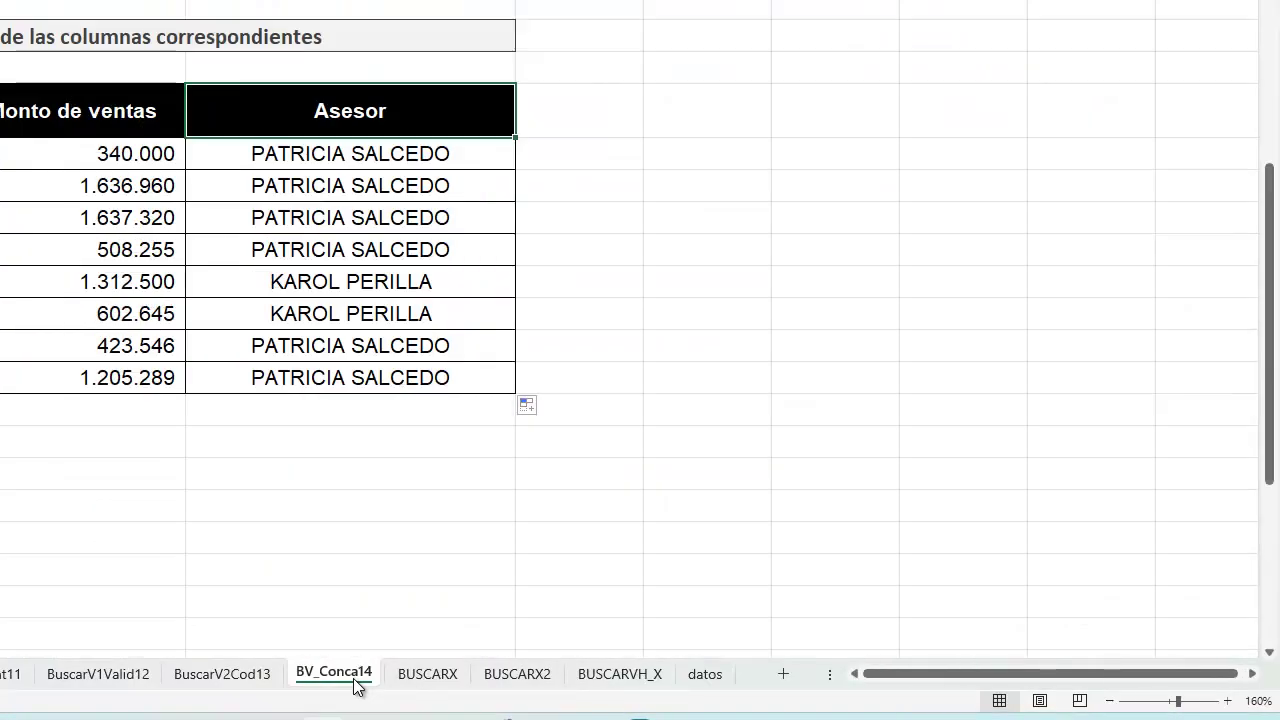
right_click(714, 154)
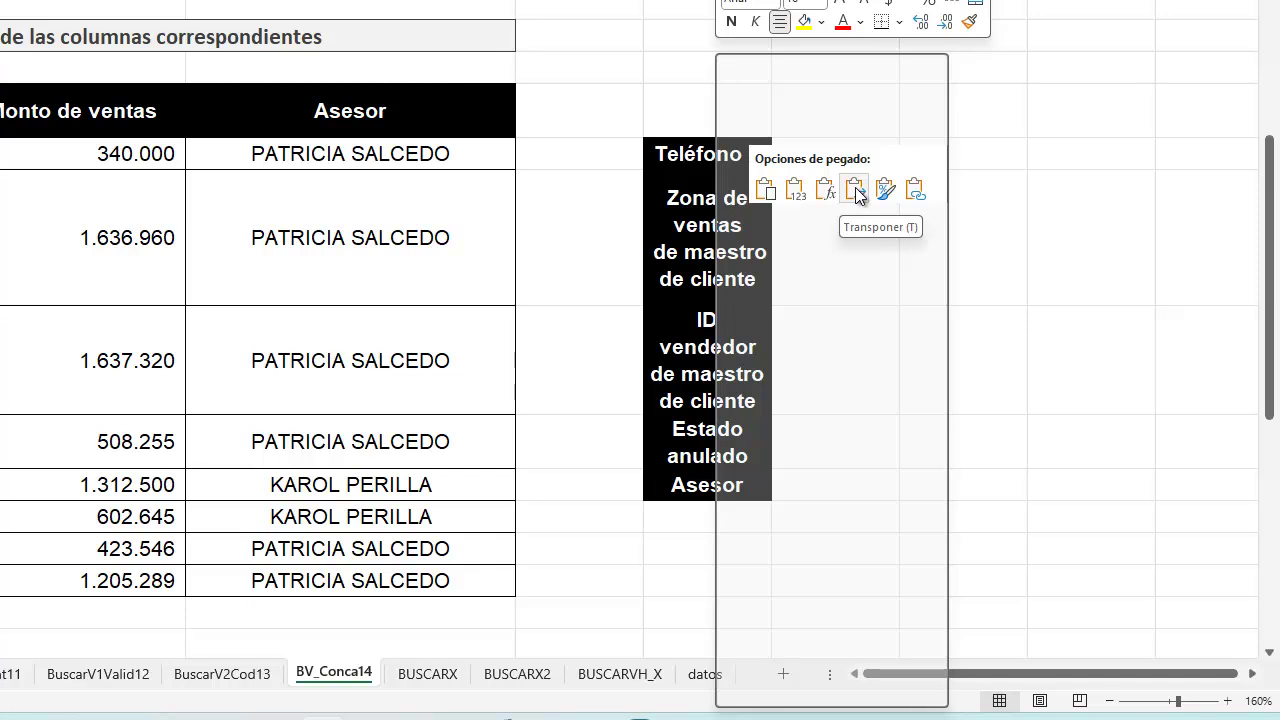
click(855, 187)
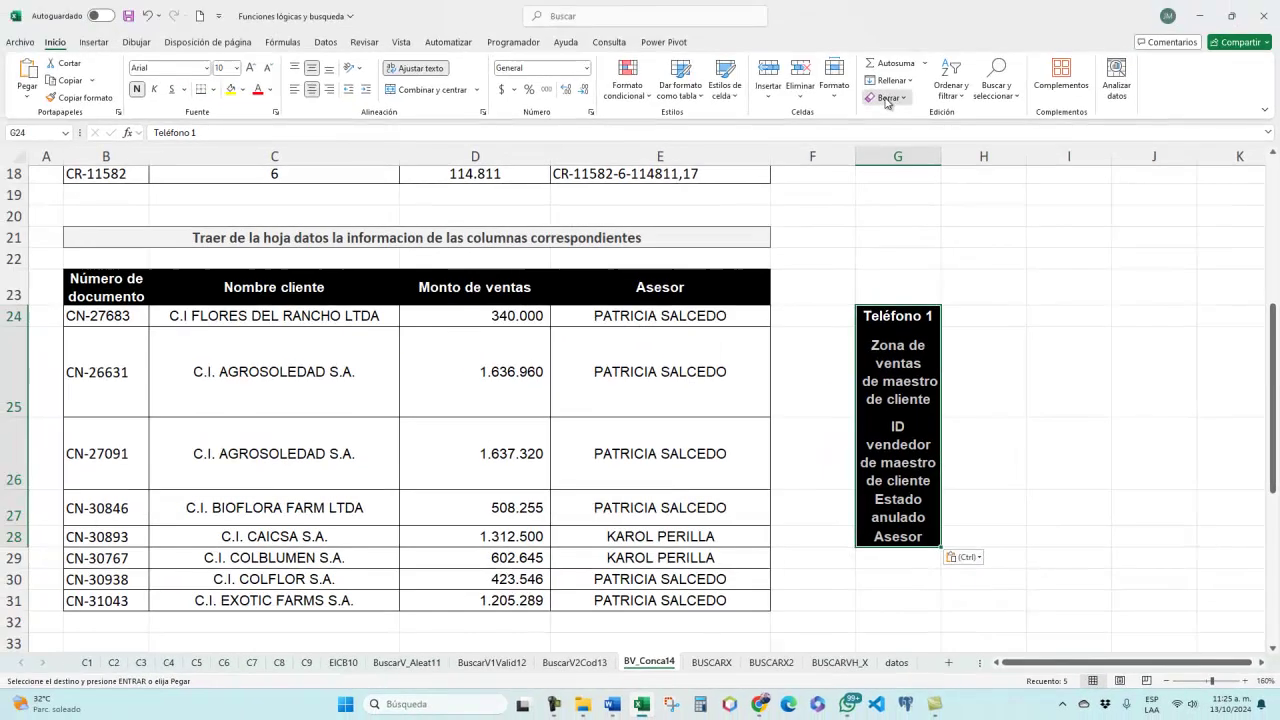
Clear the formatting of the pasted header list and move it one column over to H24:H28.
click(887, 99)
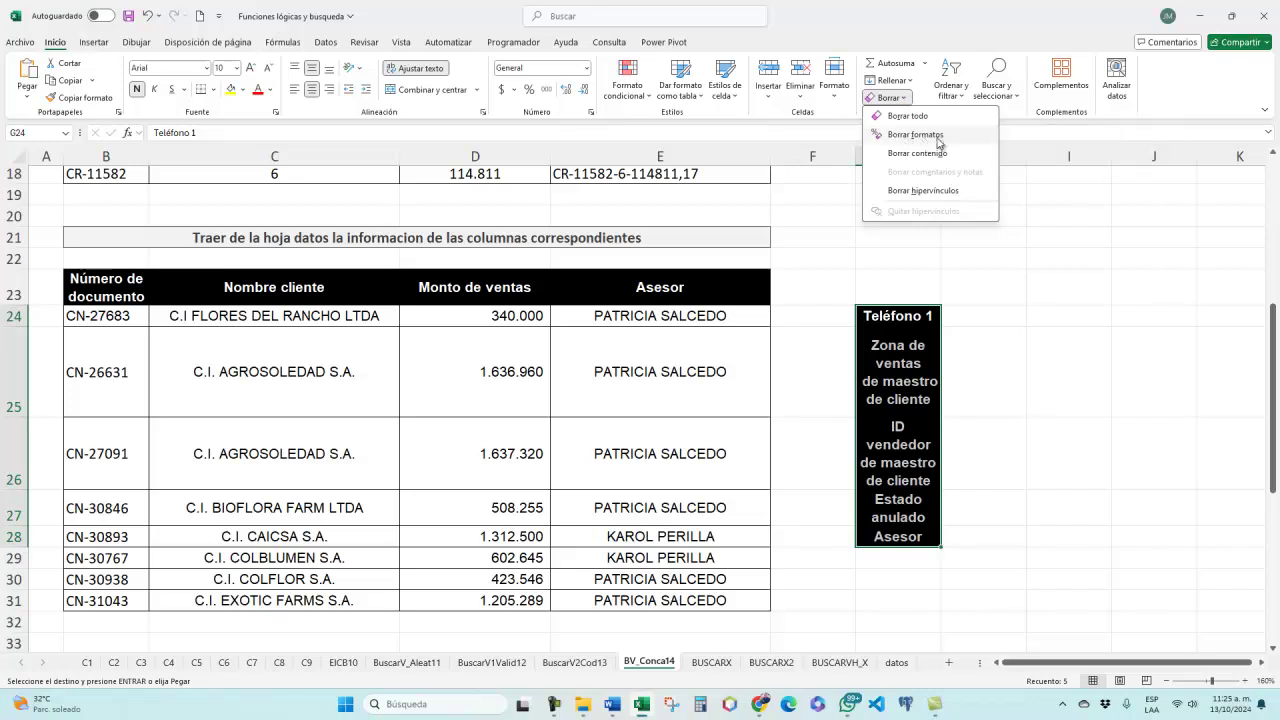
click(916, 138)
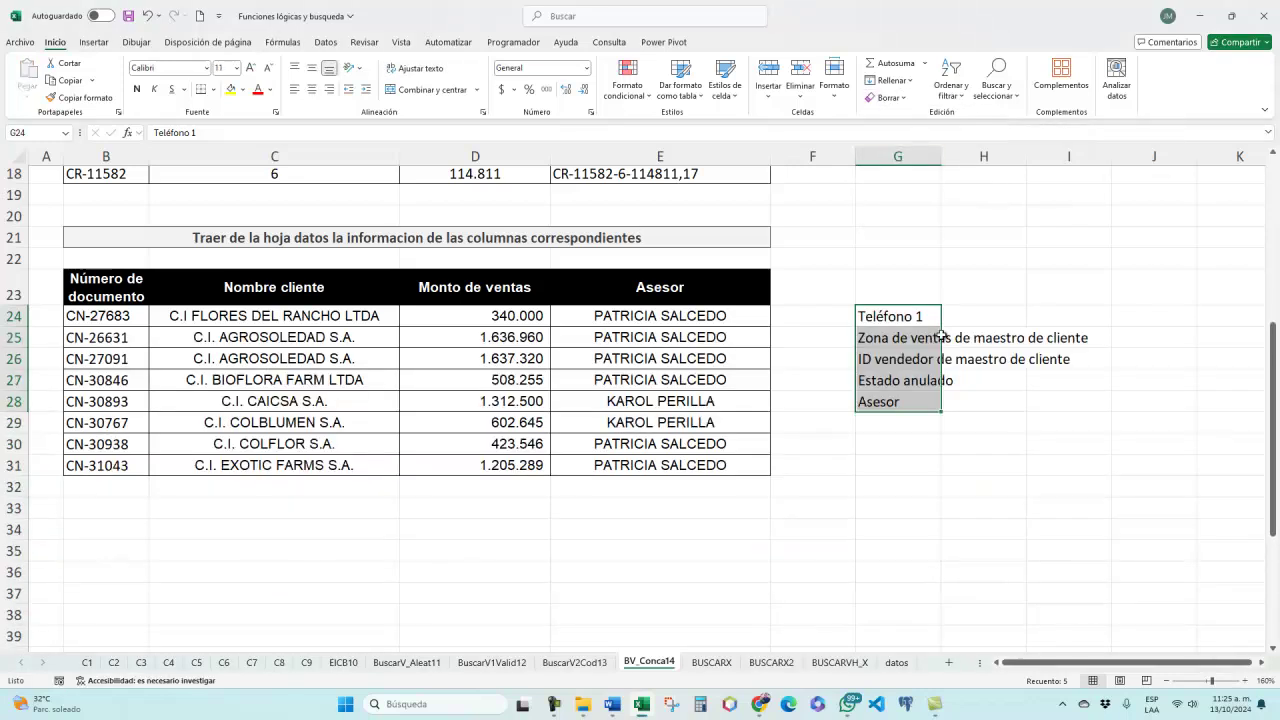
drag(900, 418, 963, 415)
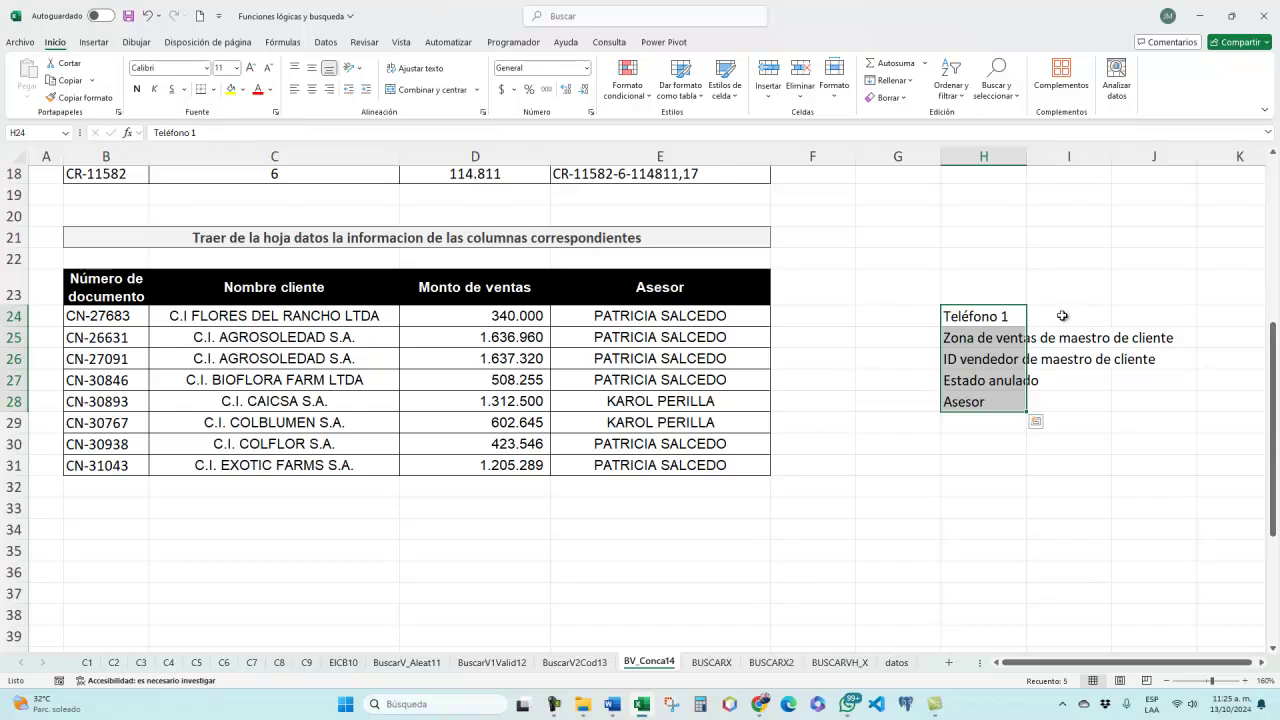
Number the header list in I24:I28 with the column positions 8 to 12, from Teléfono 1 to Asesor.
double_click(678, 316)
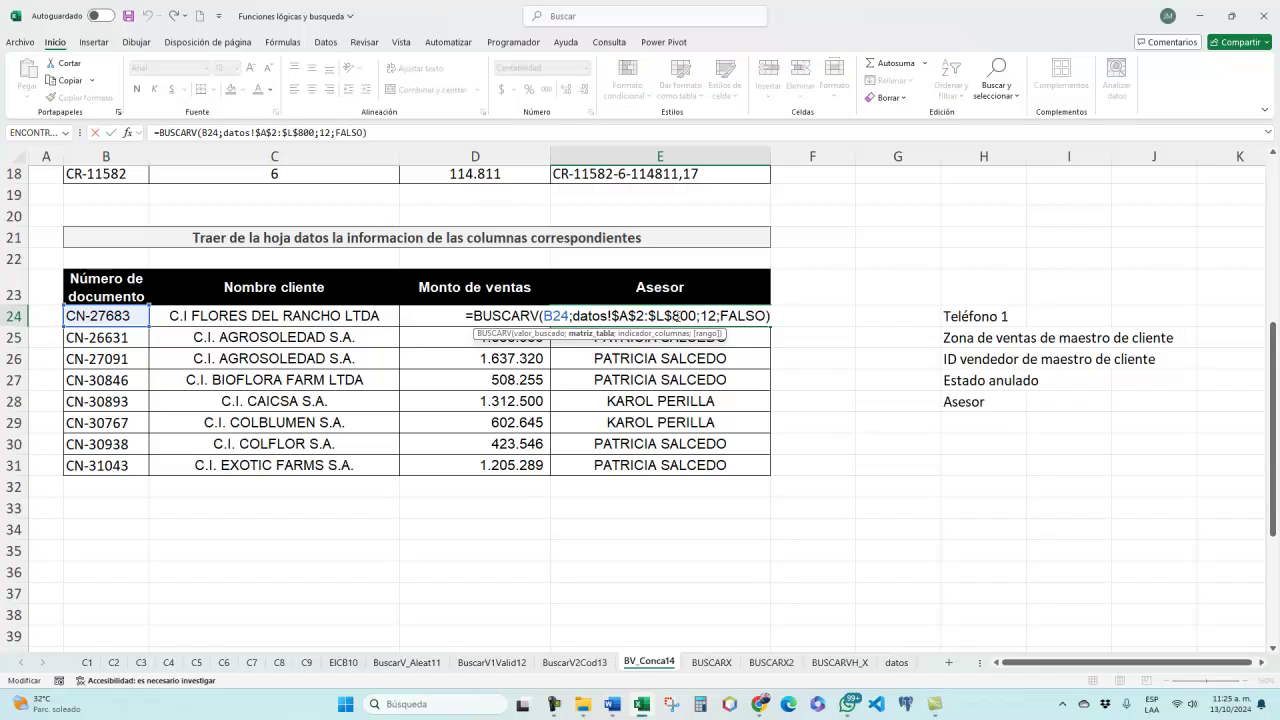
key(Return)
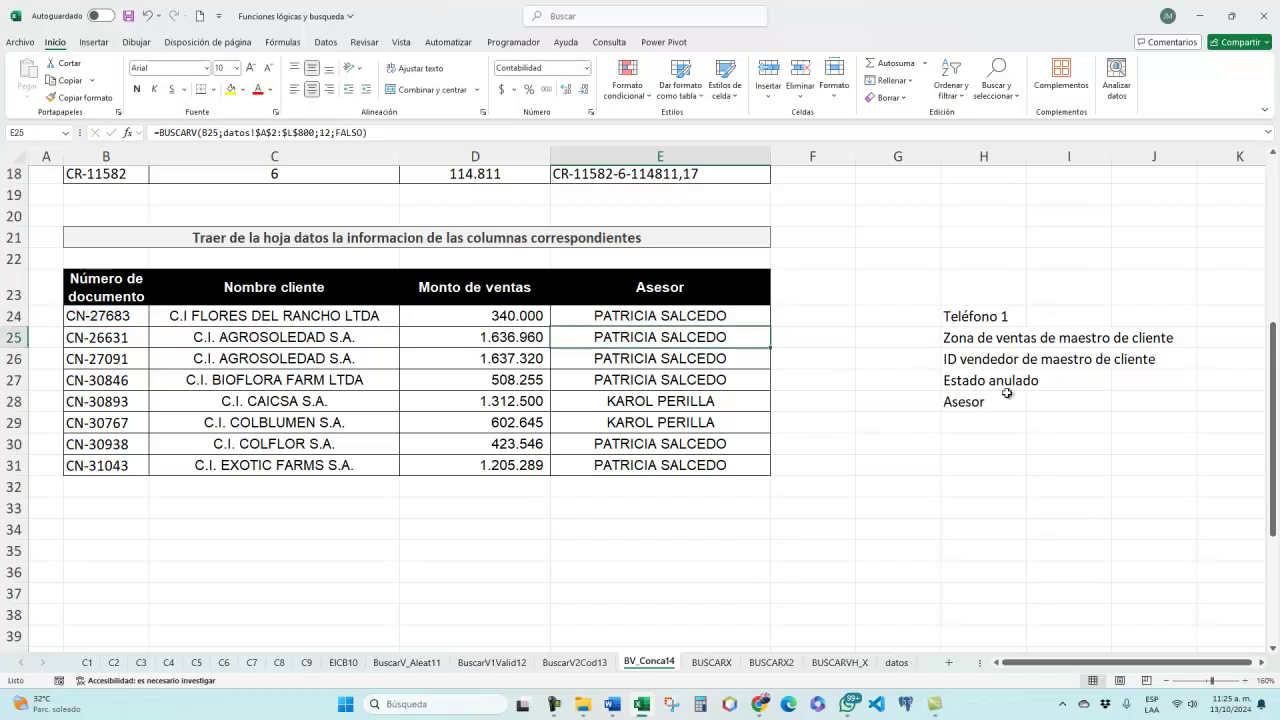
click(1066, 410)
text(12)
key(Up)
text(11)
key(Return)
drag(1074, 412, 1110, 310)
click(1094, 316)
click(1083, 338)
click(1080, 358)
Add a list data validation to the Asesor header cell E23, with H24:H28 as its source.
click(612, 298)
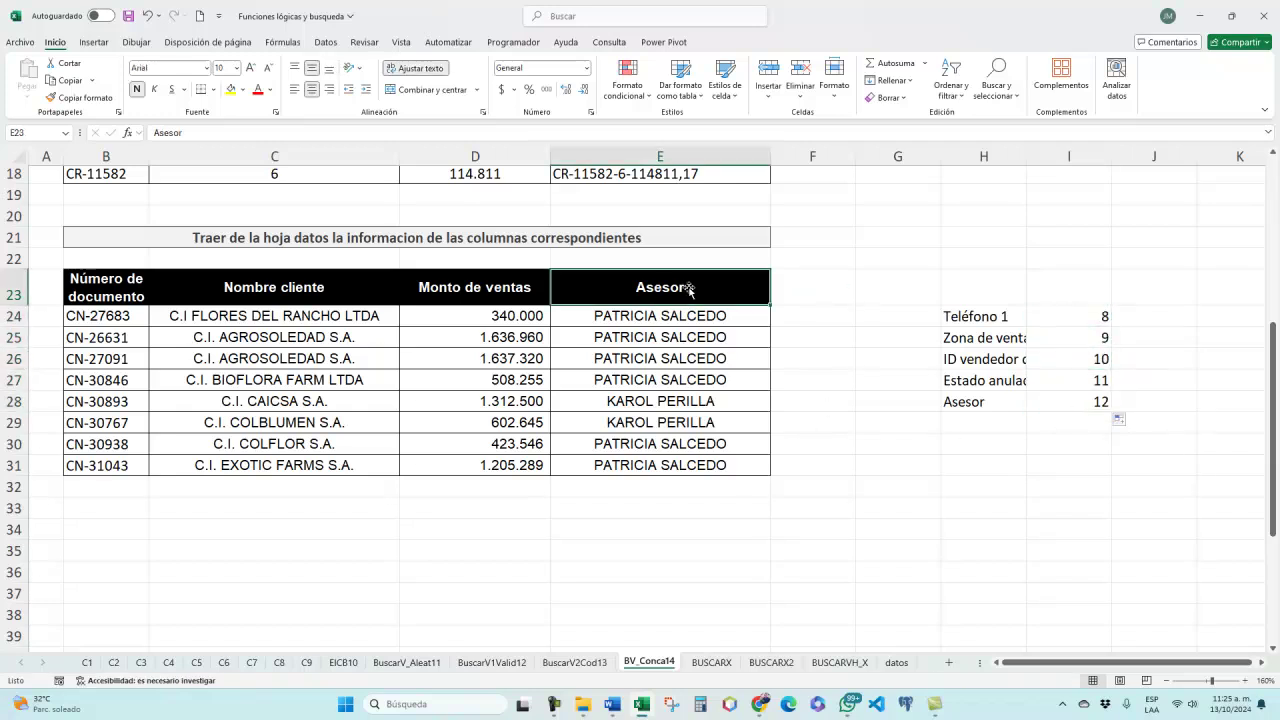
drag(985, 315, 987, 390)
click(656, 290)
click(328, 43)
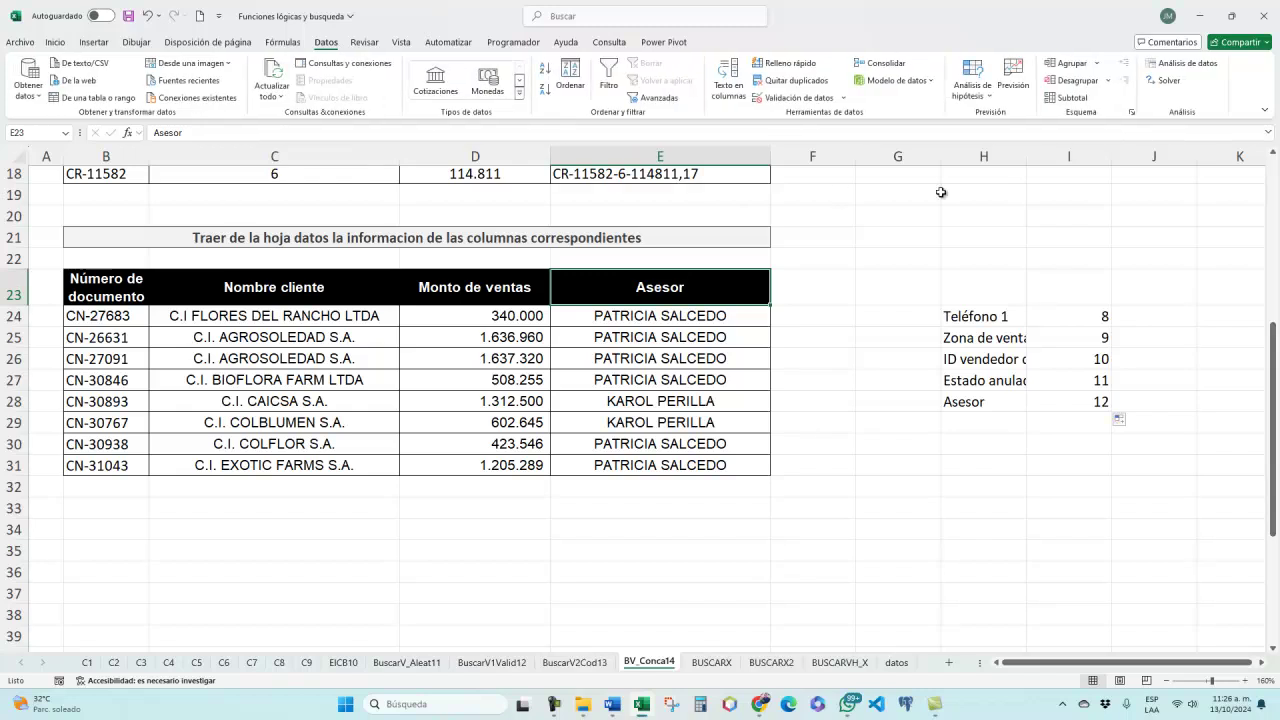
click(800, 97)
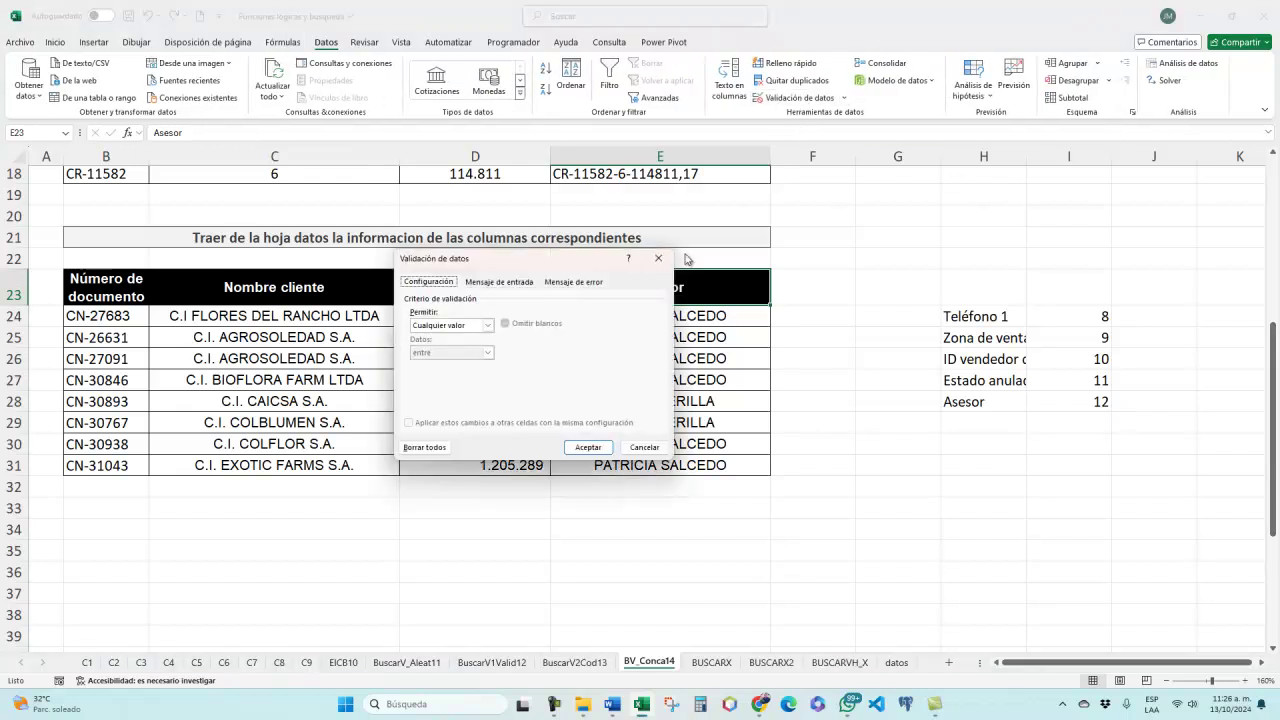
click(484, 325)
click(441, 363)
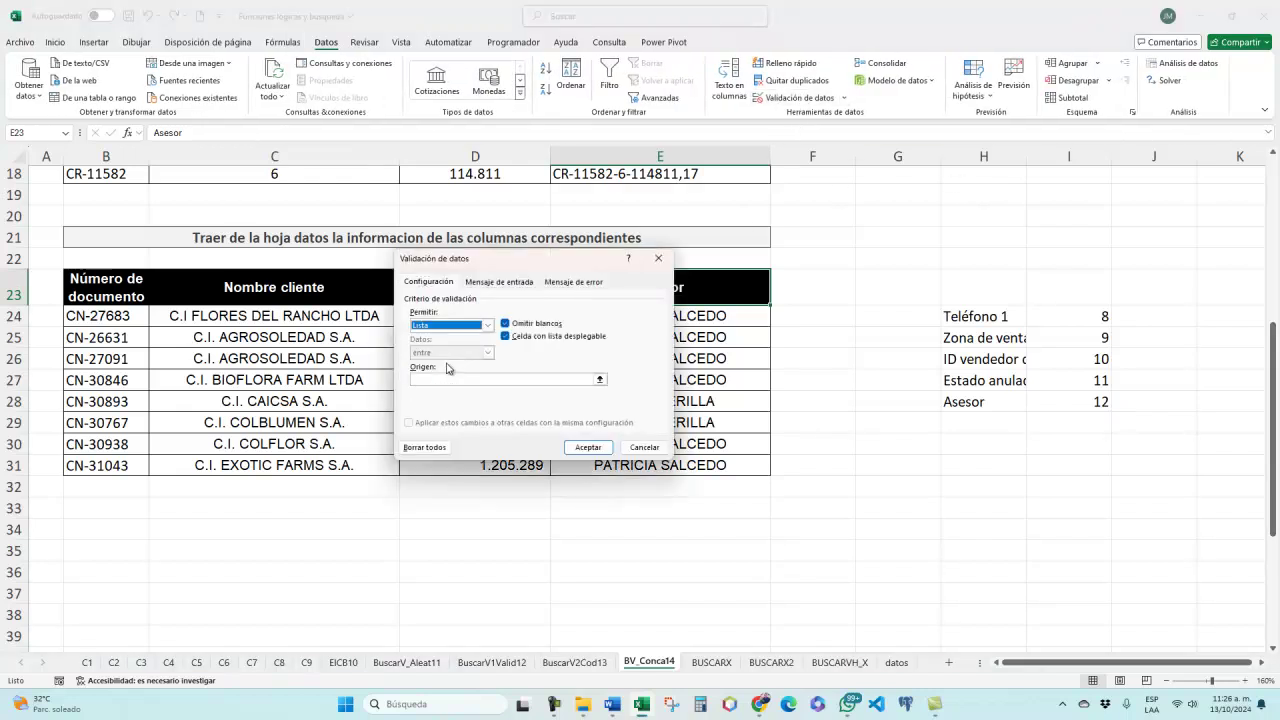
click(588, 379)
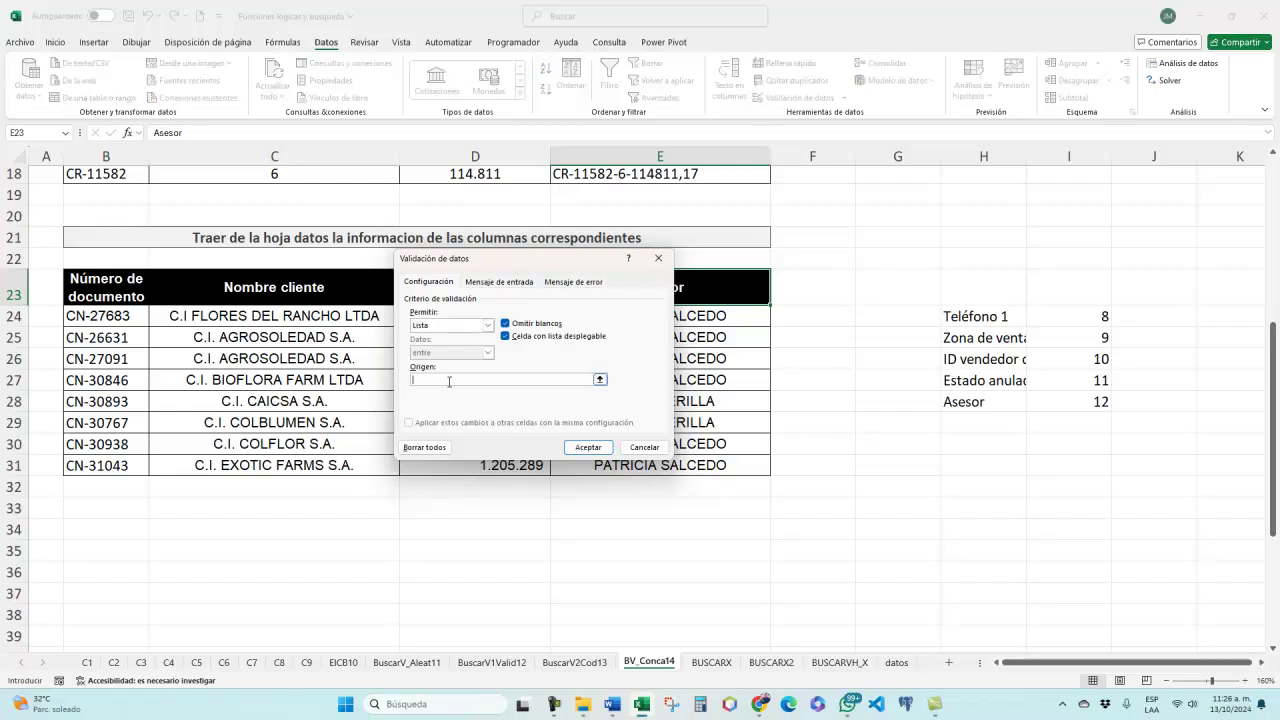
drag(975, 316, 987, 403)
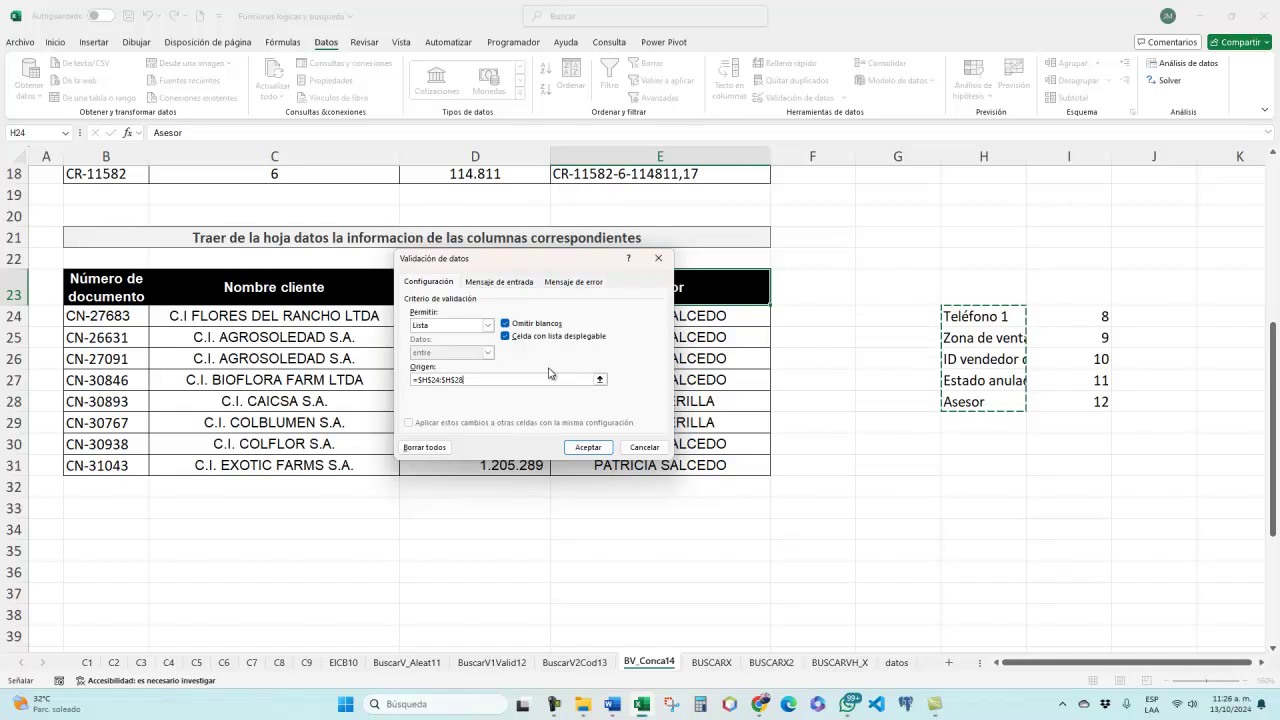
click(577, 451)
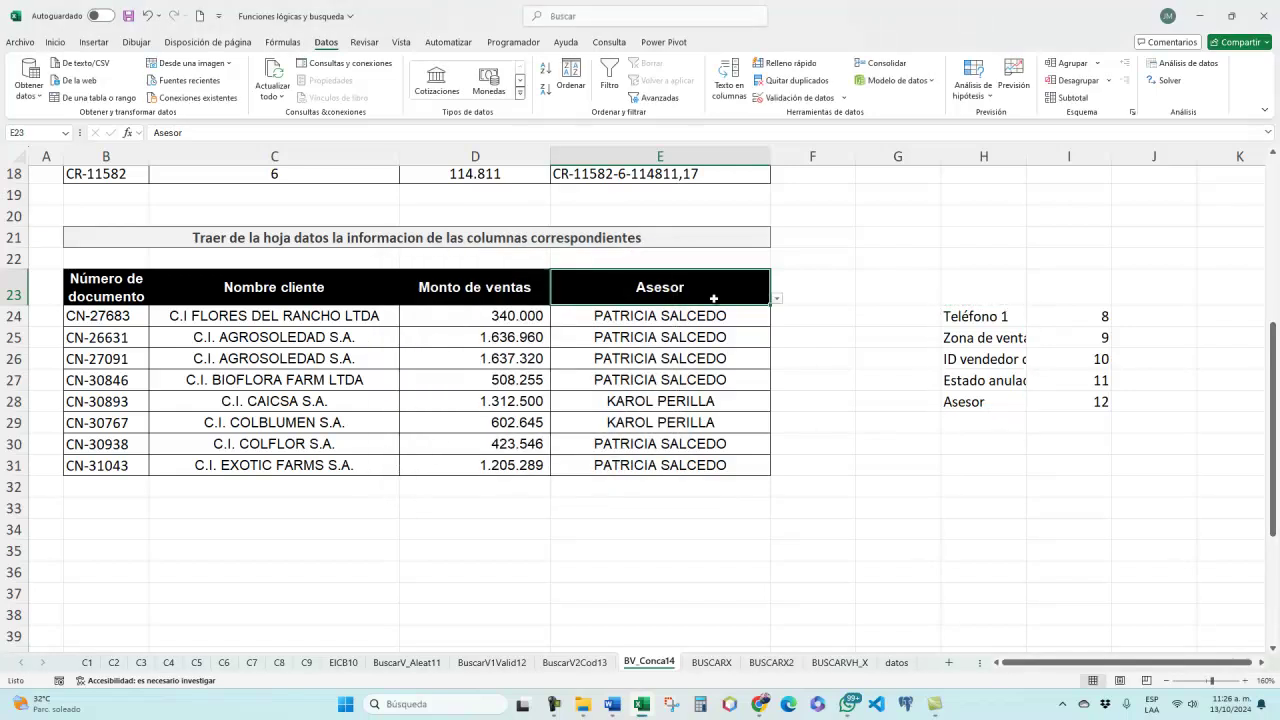
Choose Teléfono 1 from the drop-down list in header cell E23.
click(777, 298)
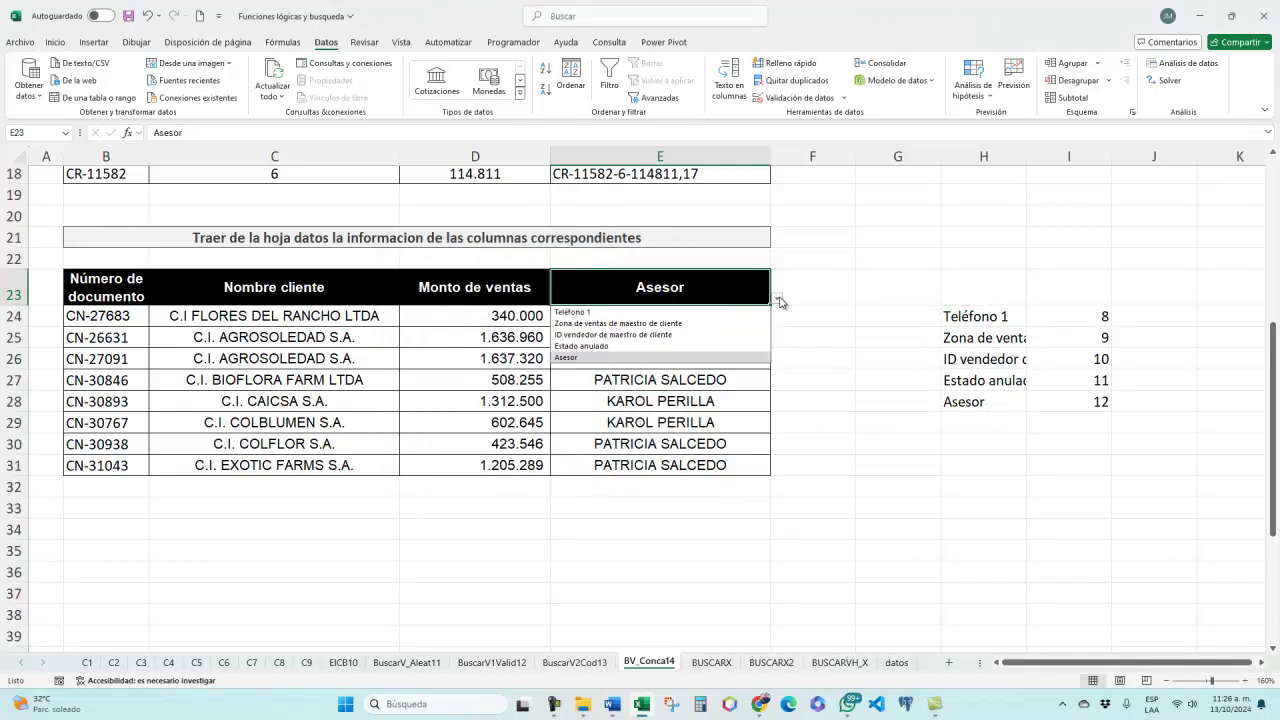
click(609, 313)
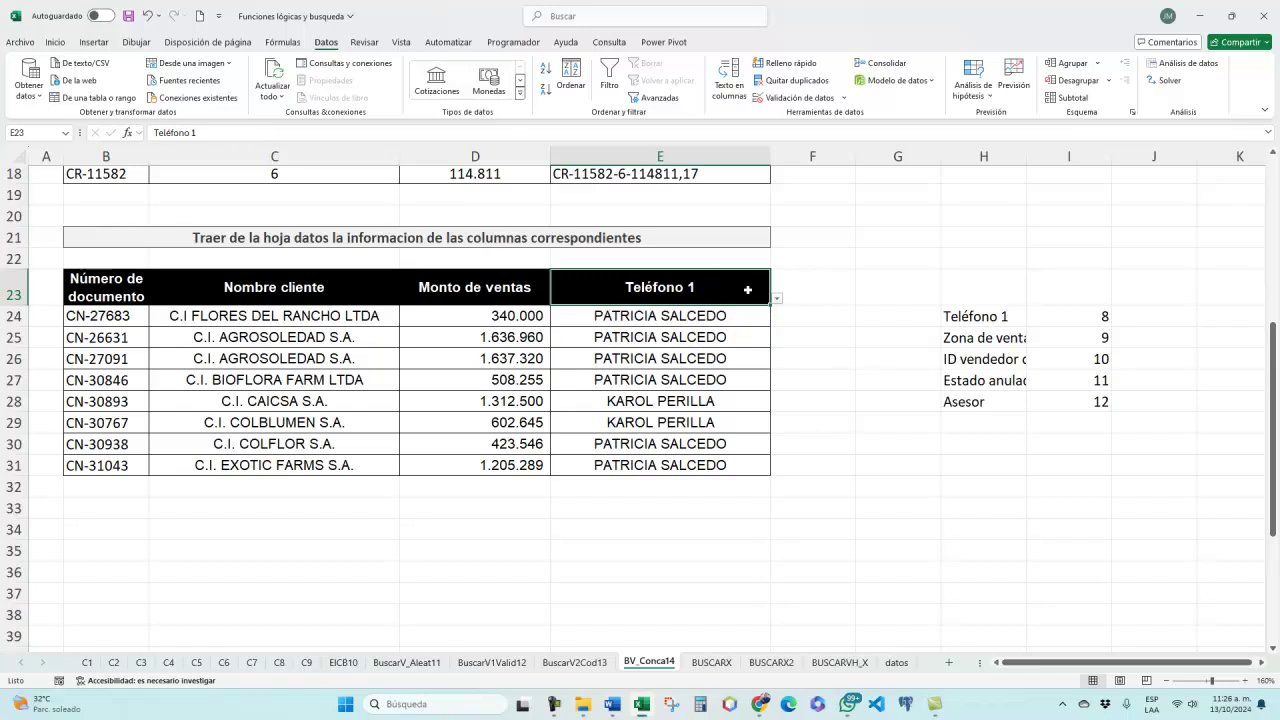
drag(674, 318, 676, 466)
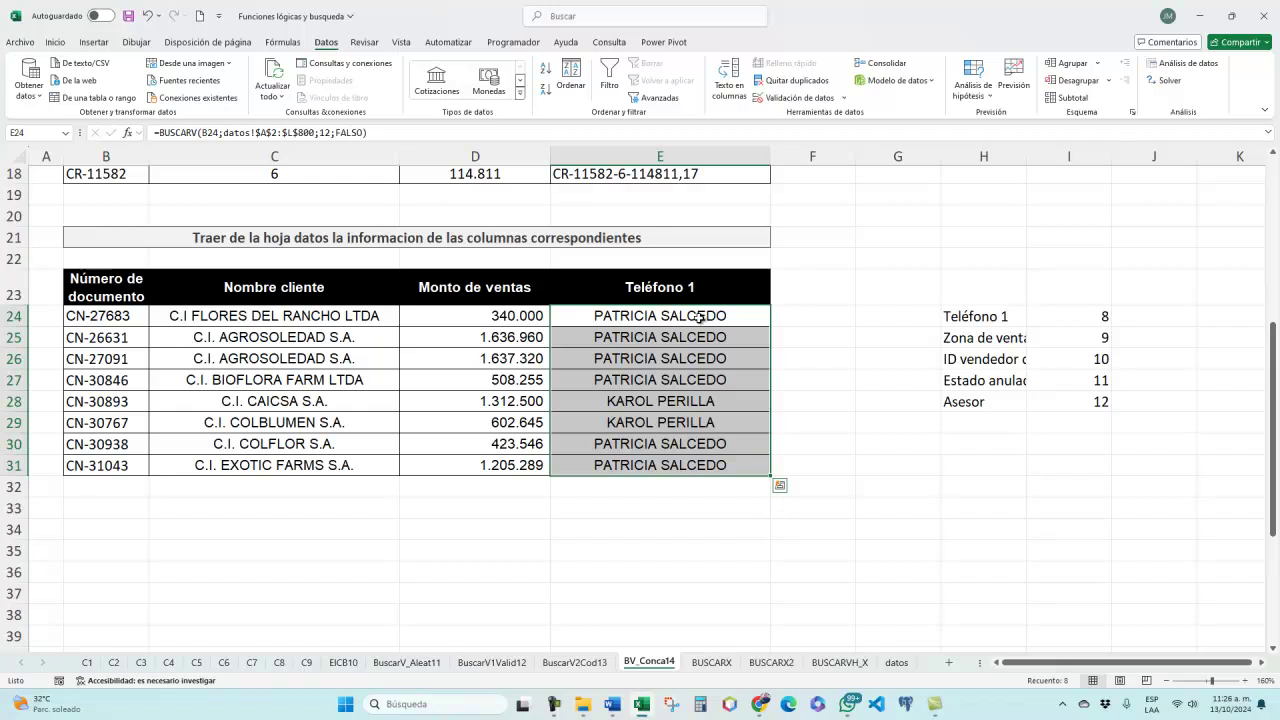
Replace the column index 12 in E24's formula with a nested BUSCARV that uses E23 as its lookup value.
double_click(699, 317)
double_click(708, 316)
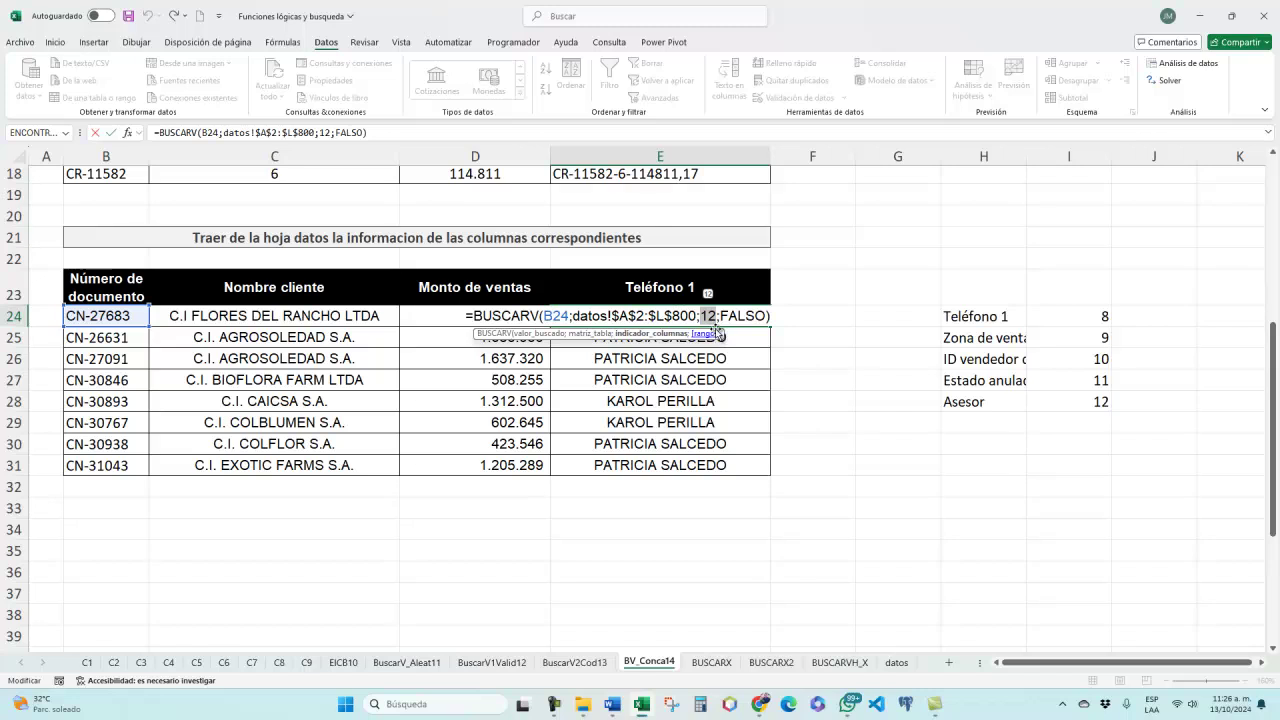
key(BackSpace)
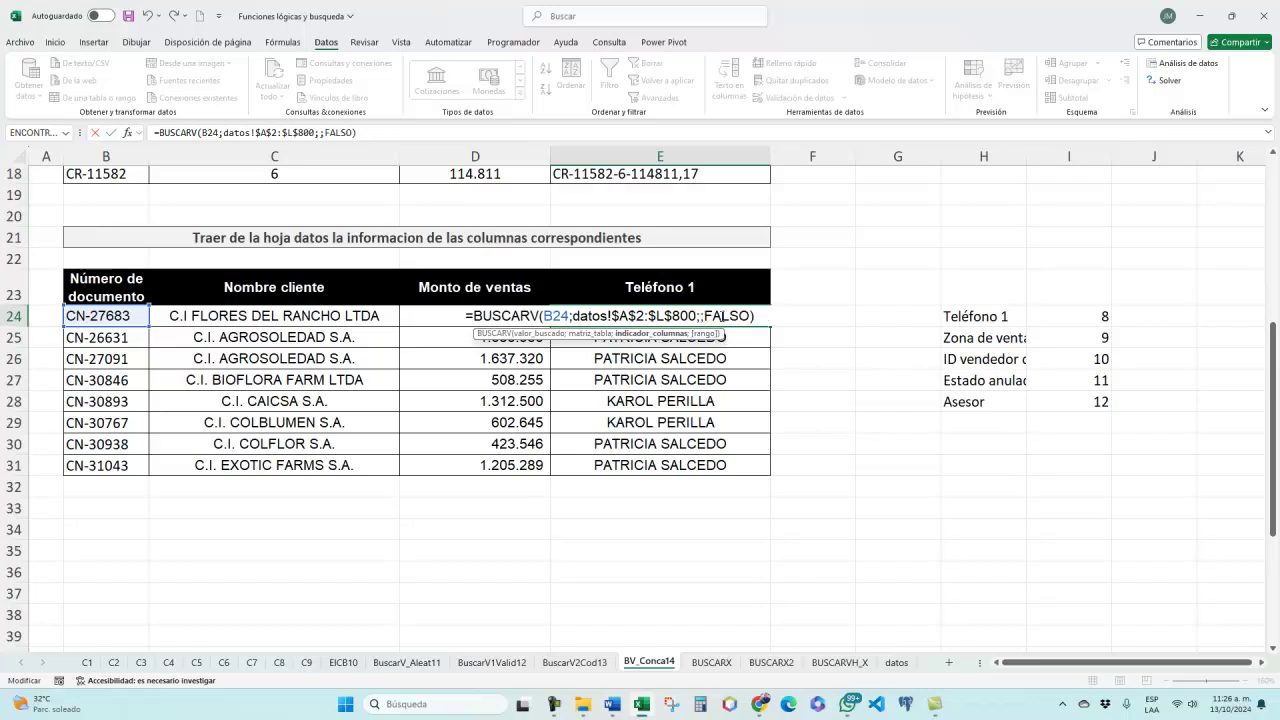
text(busc)
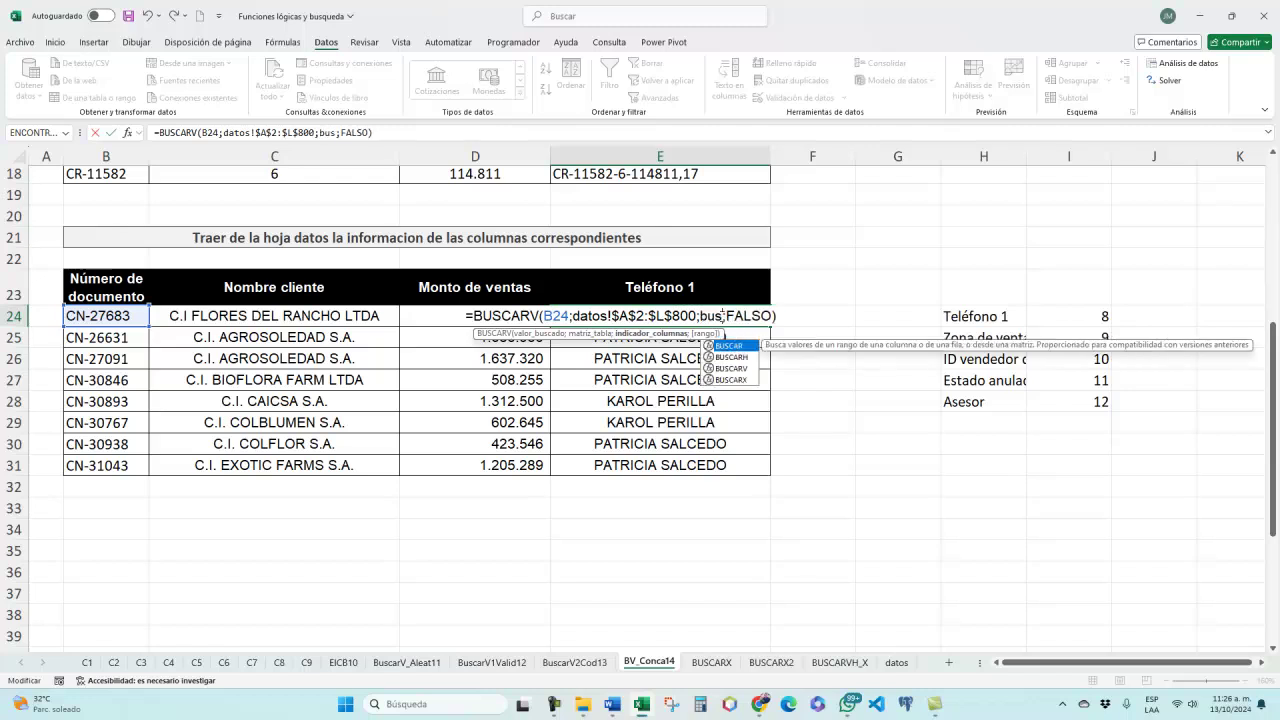
key(Down)
key(Down)
key(Tab)
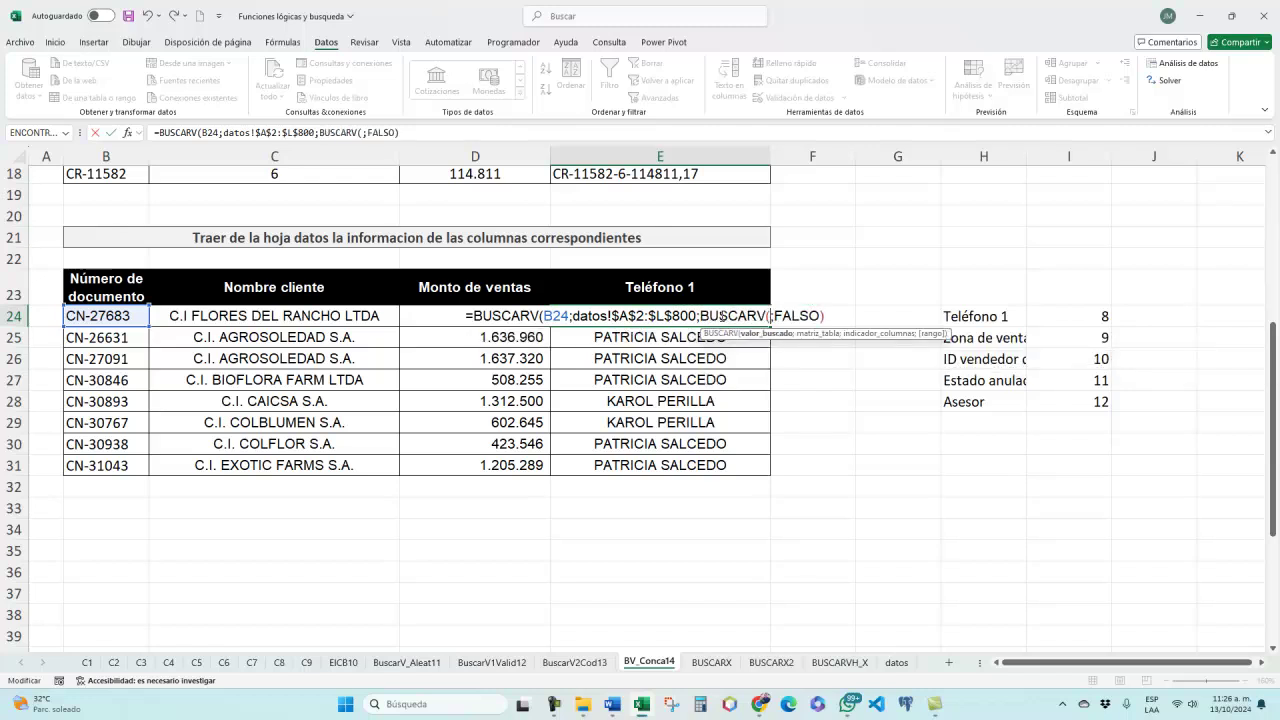
click(710, 292)
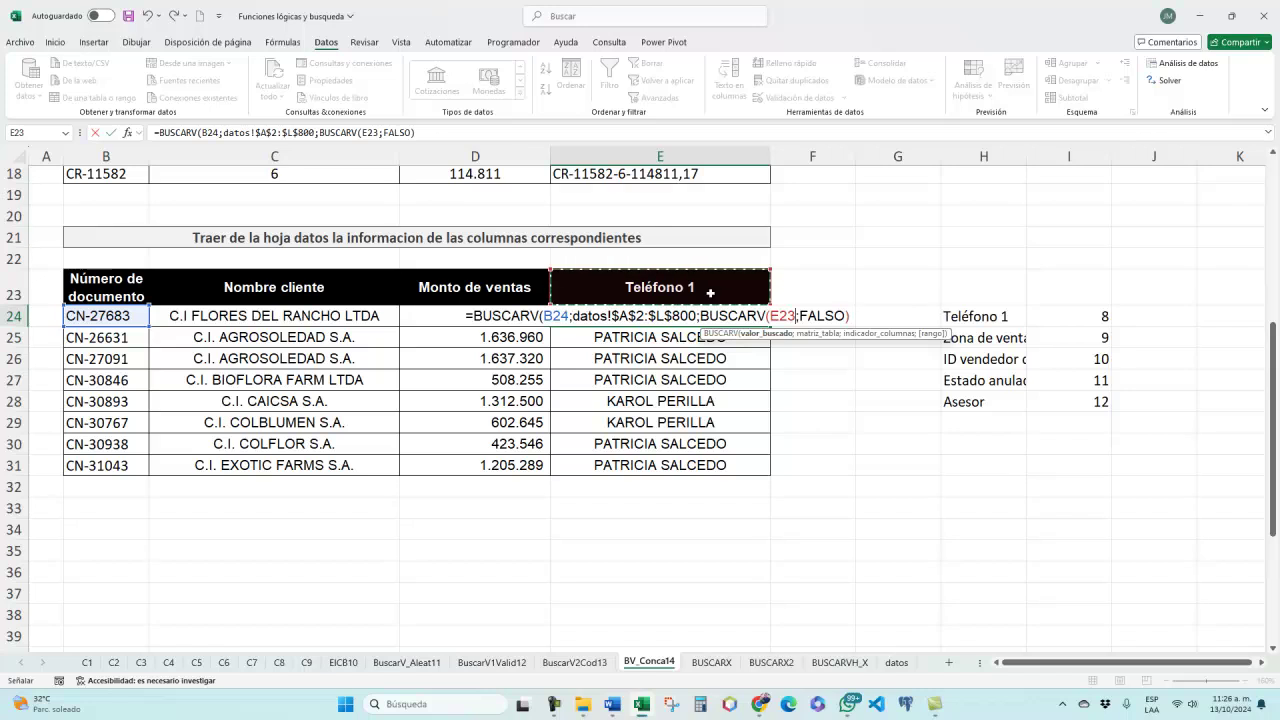
Complete the nested BUSCARV in E24 with table range H24:I28, column 2 and exact match FALSO, and close its parenthesis.
text(;)
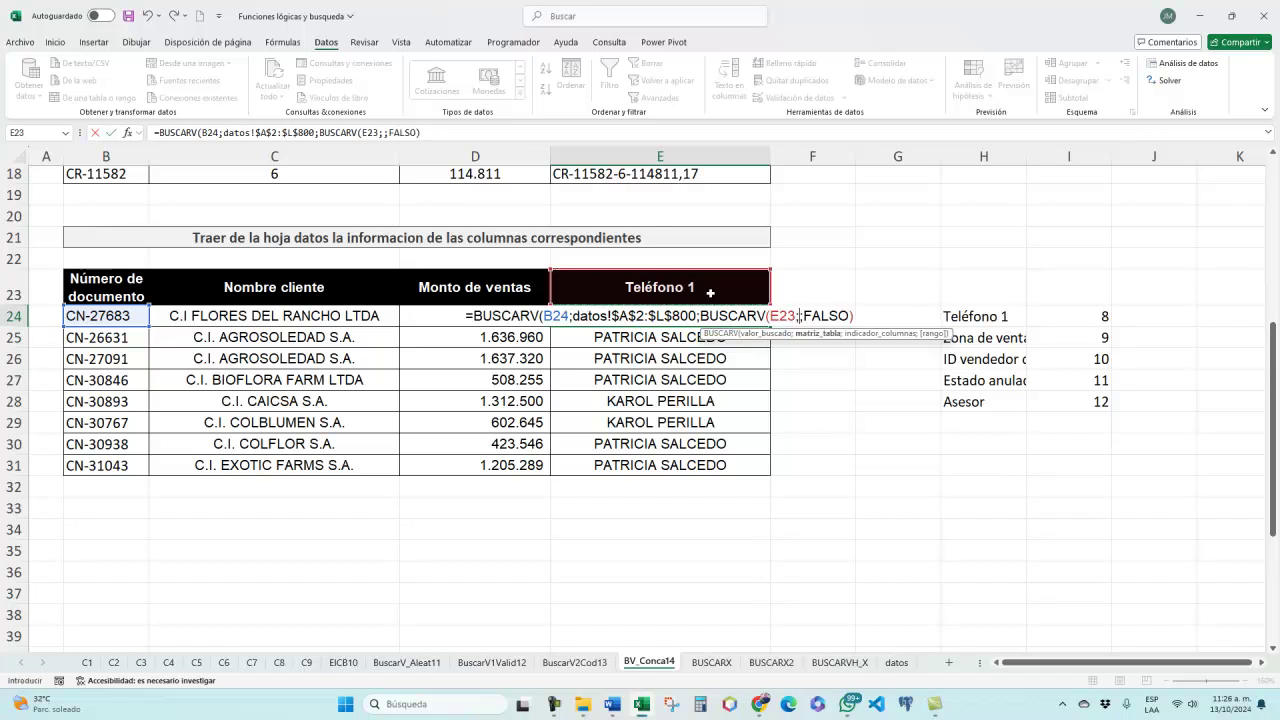
drag(1011, 323, 1055, 400)
text(;)
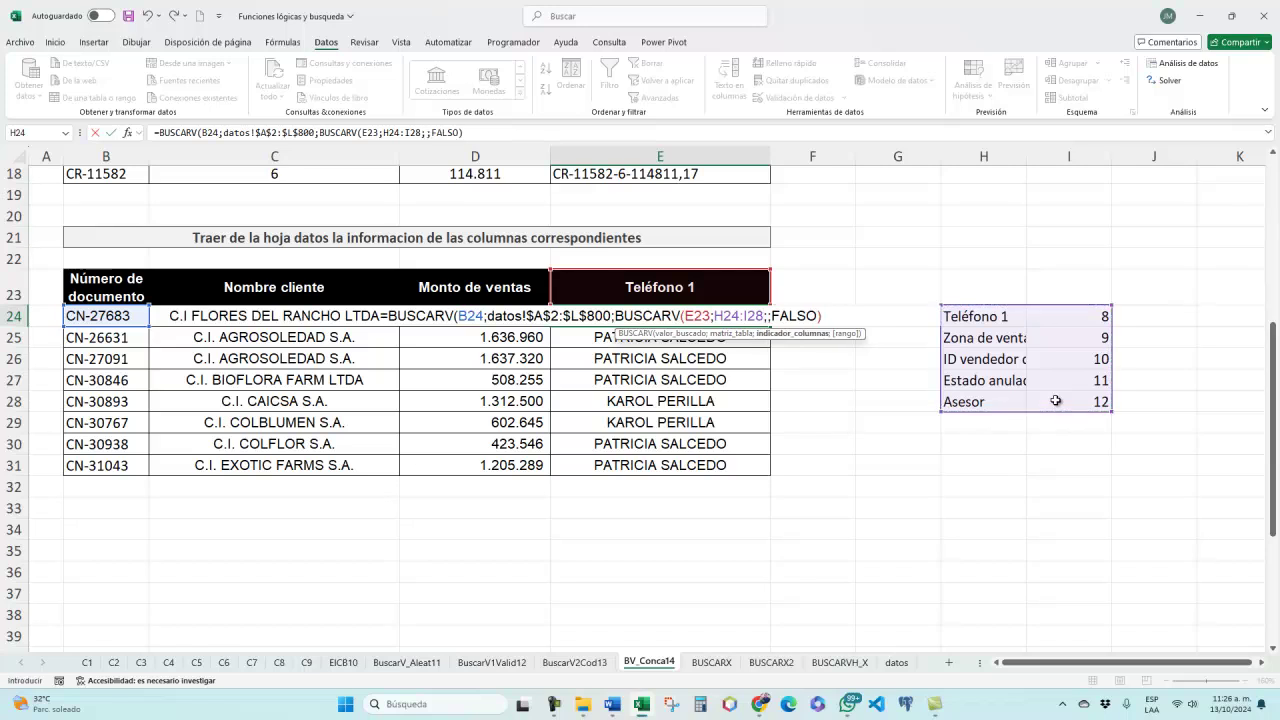
text(2)
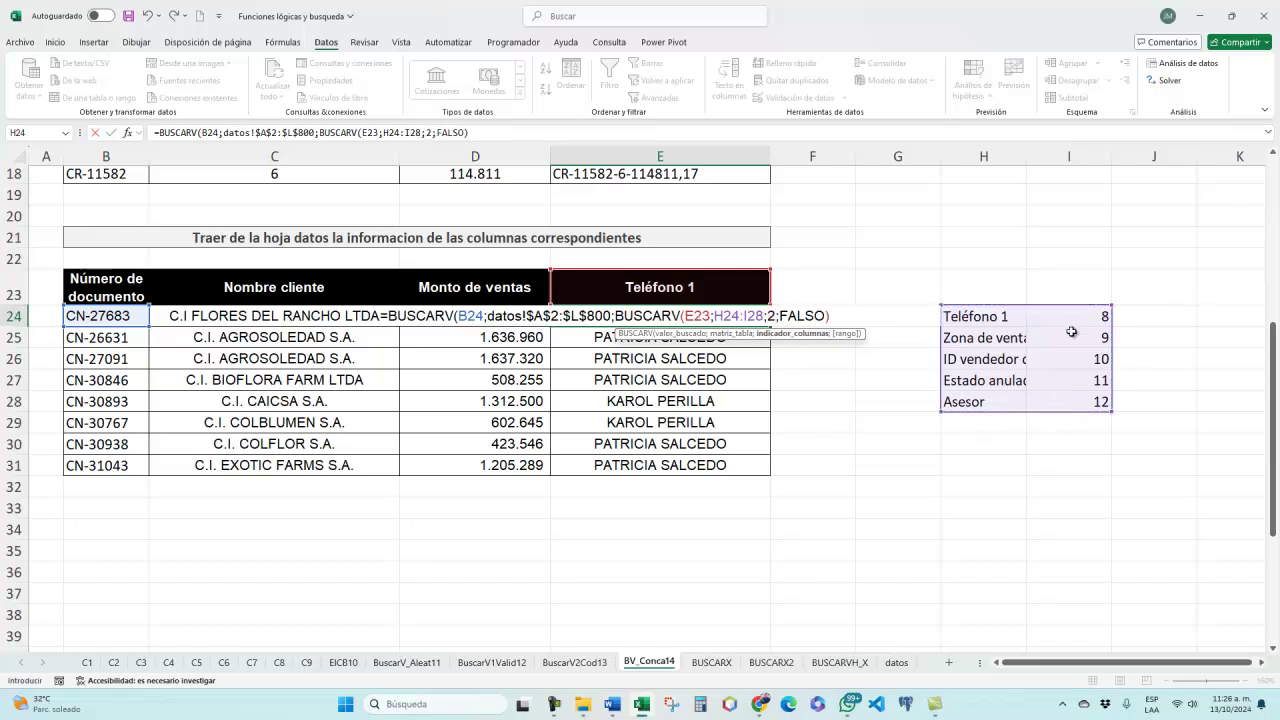
text(;)
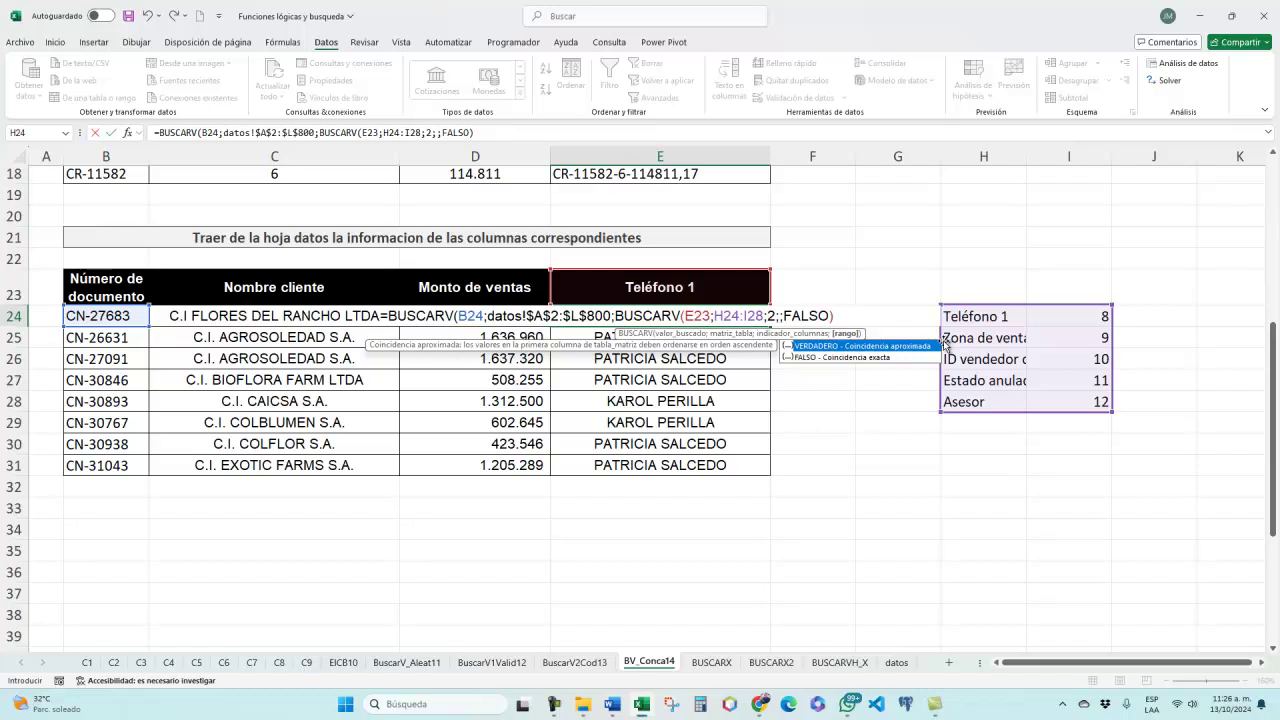
key(Tab)
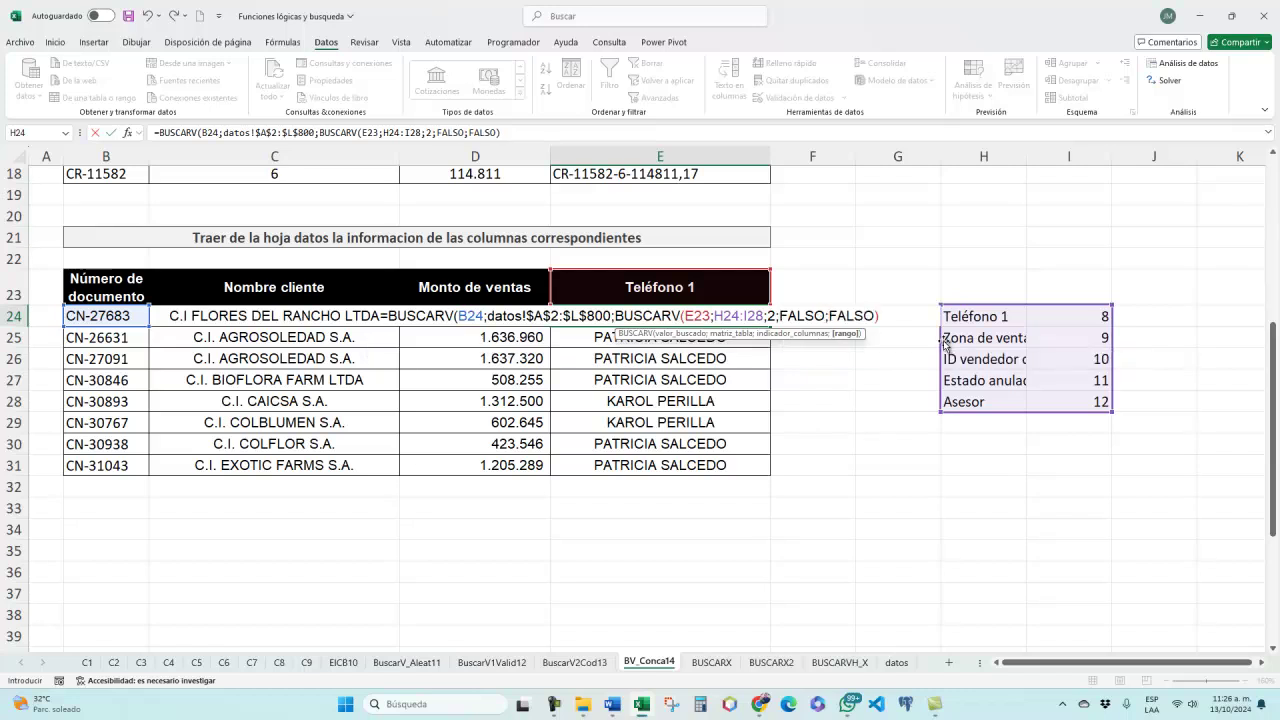
text())
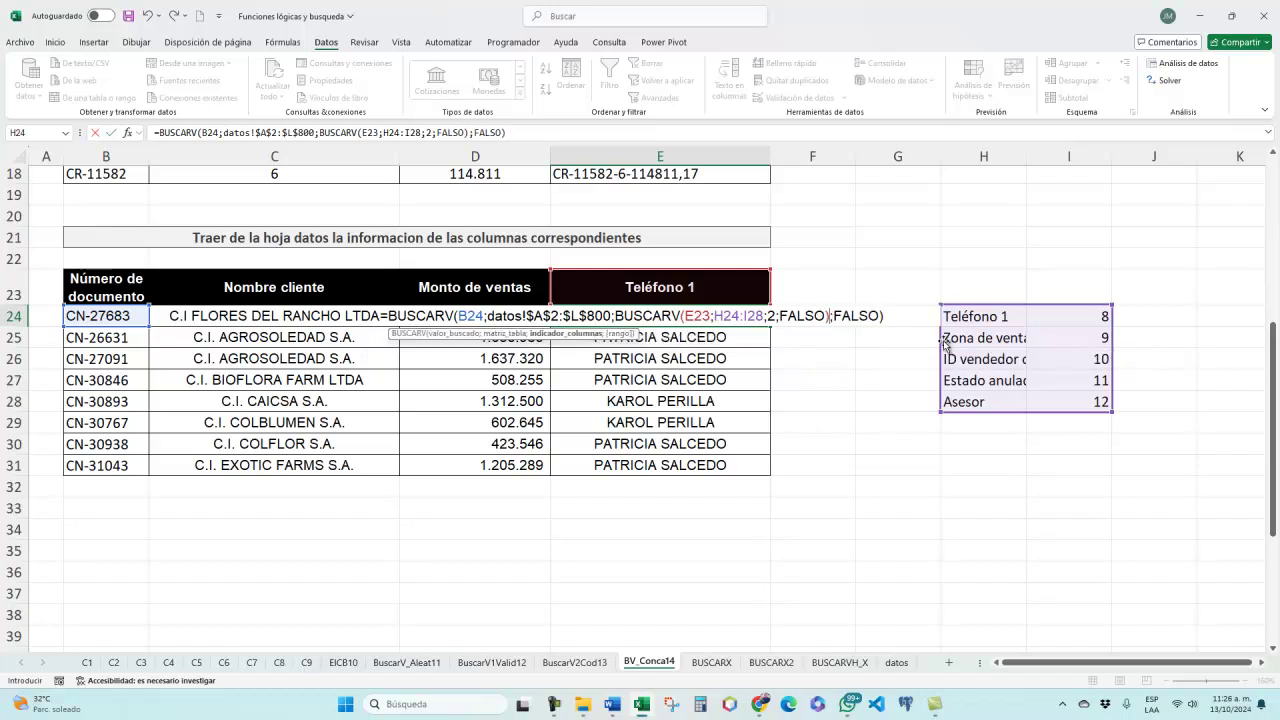
click(683, 315)
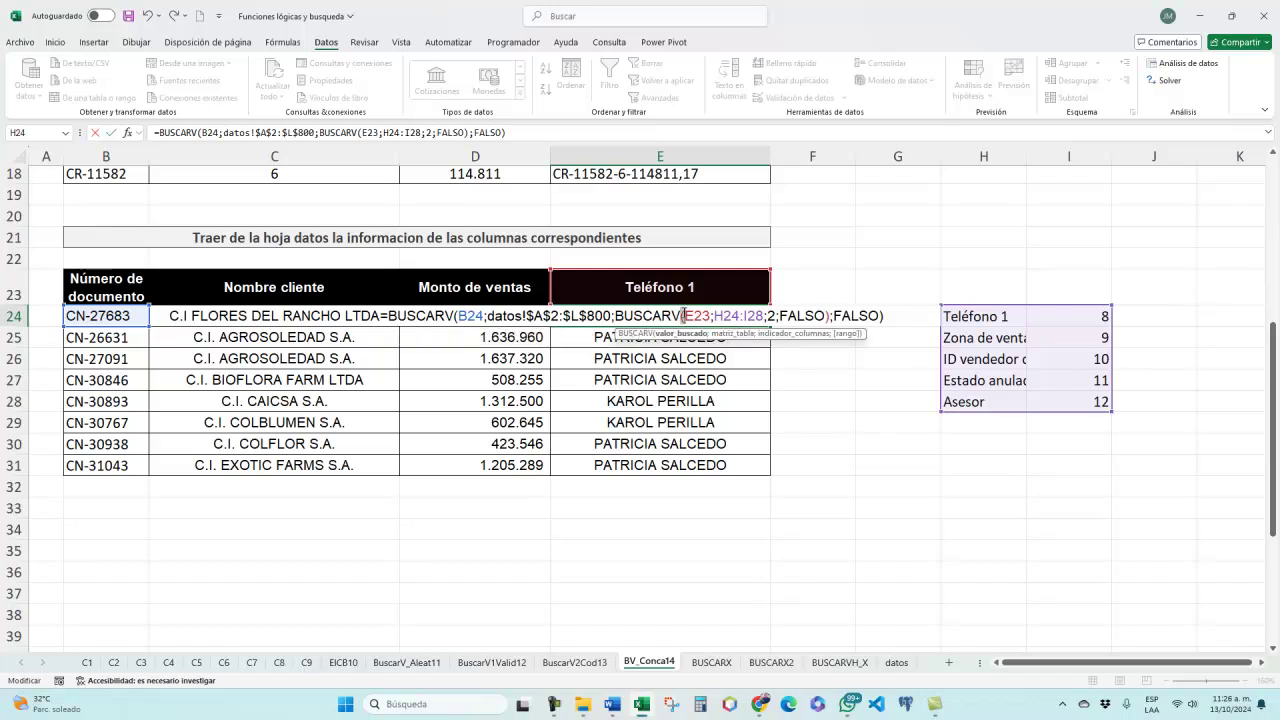
click(898, 316)
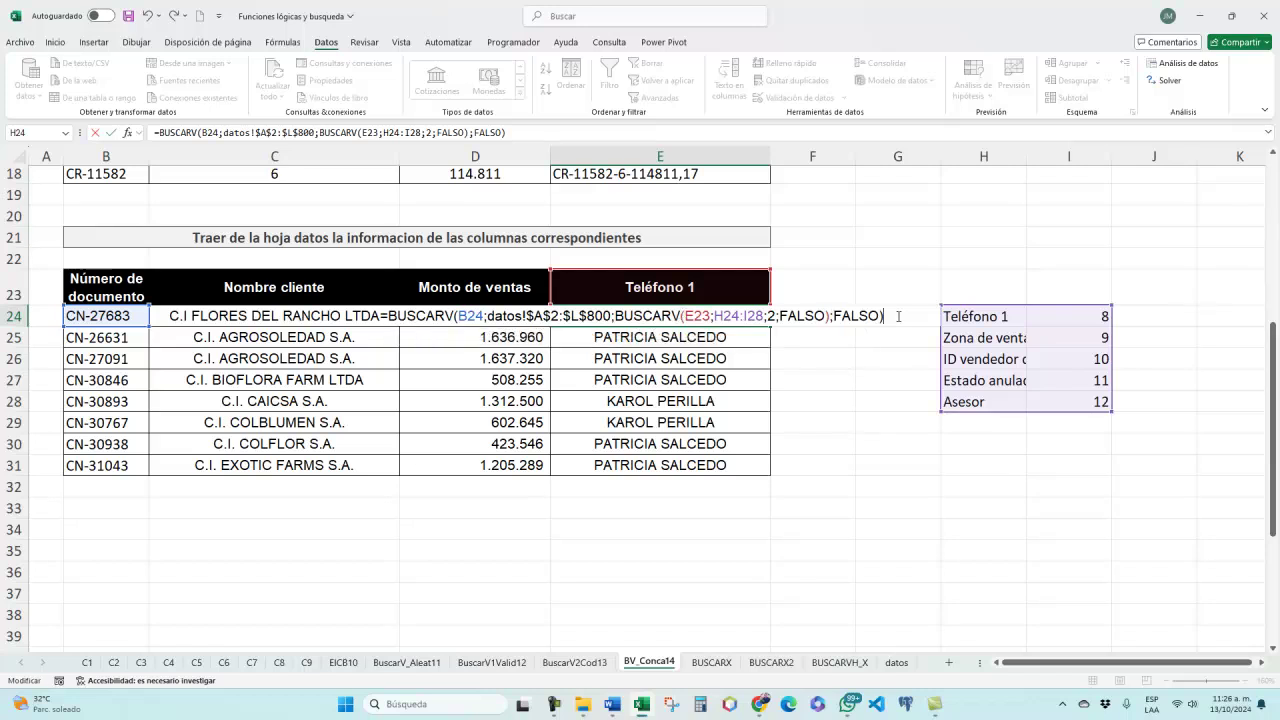
Make the nested BUSCARV references absolute as $H$24:$I$28 and $E$23, and enter the formula in E24.
click(757, 316)
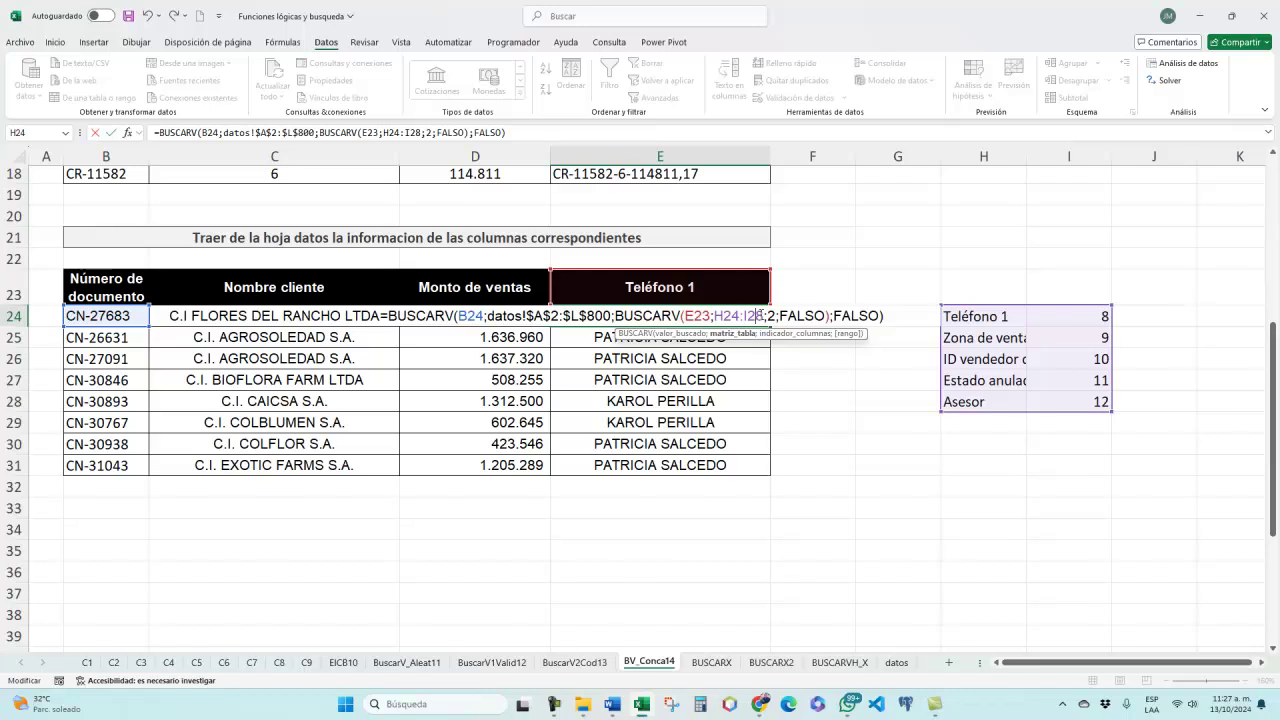
drag(763, 315, 715, 316)
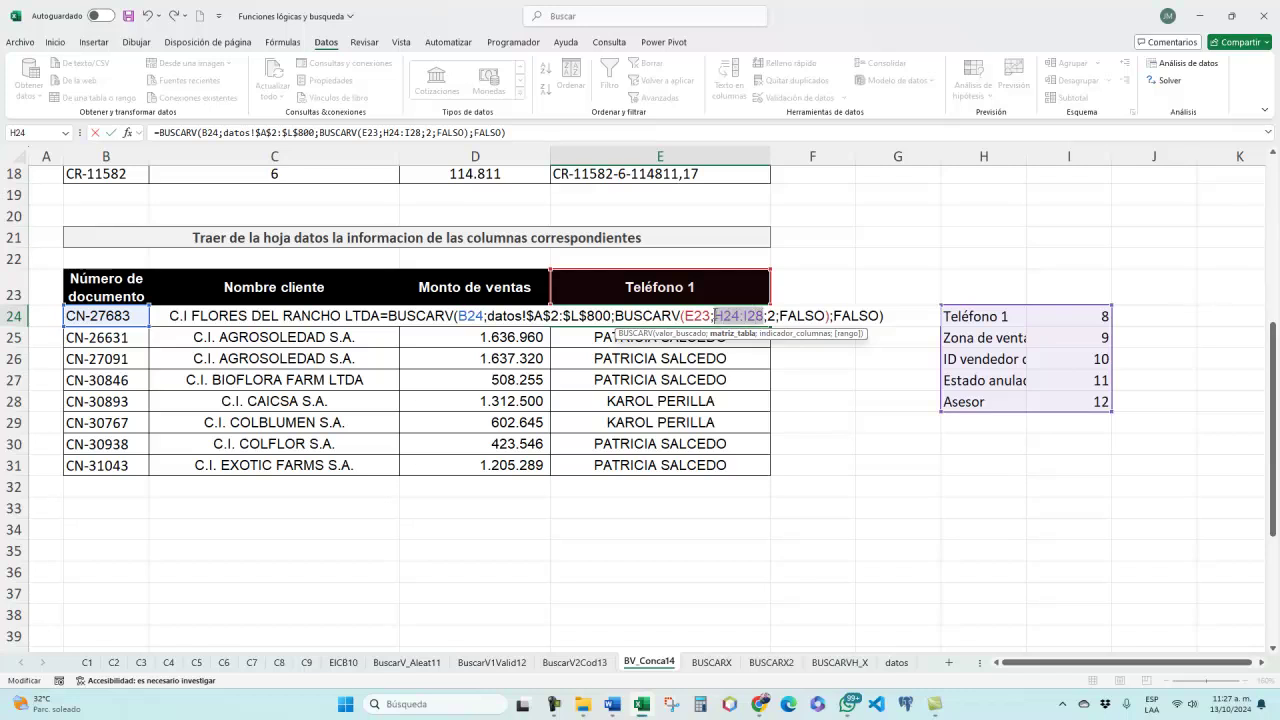
key(F4)
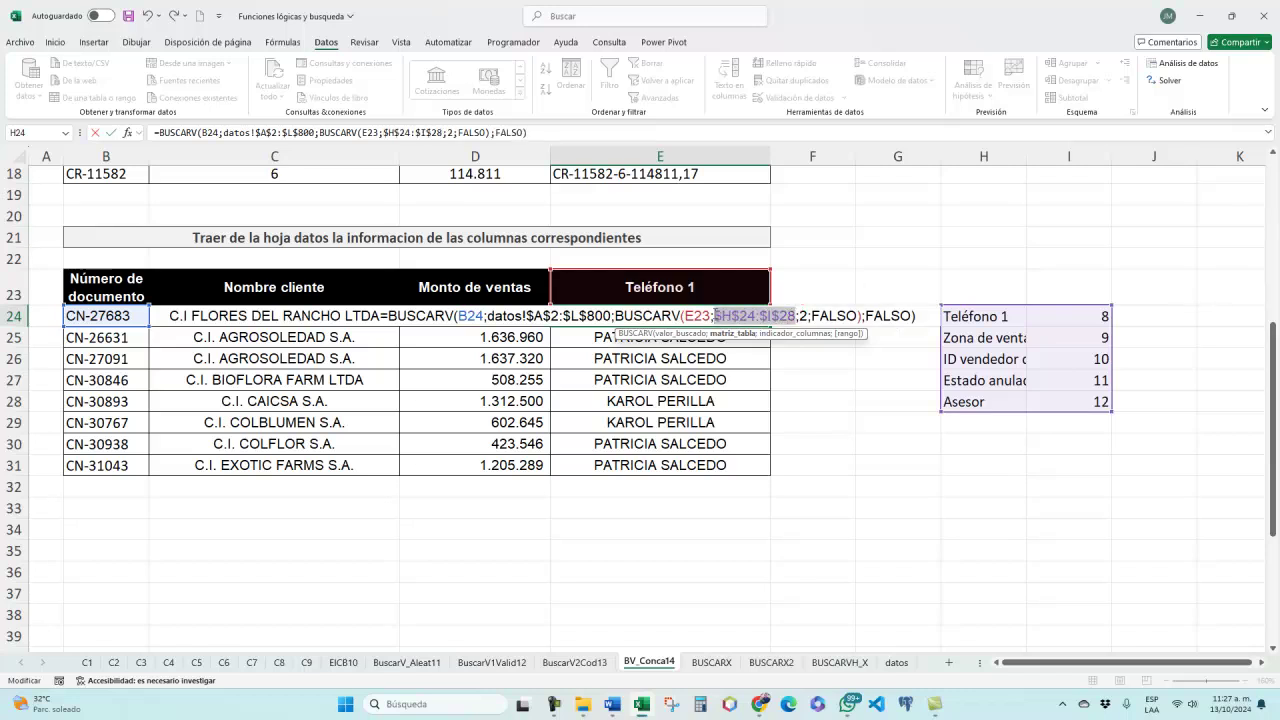
click(708, 315)
drag(713, 316, 686, 316)
key(F4)
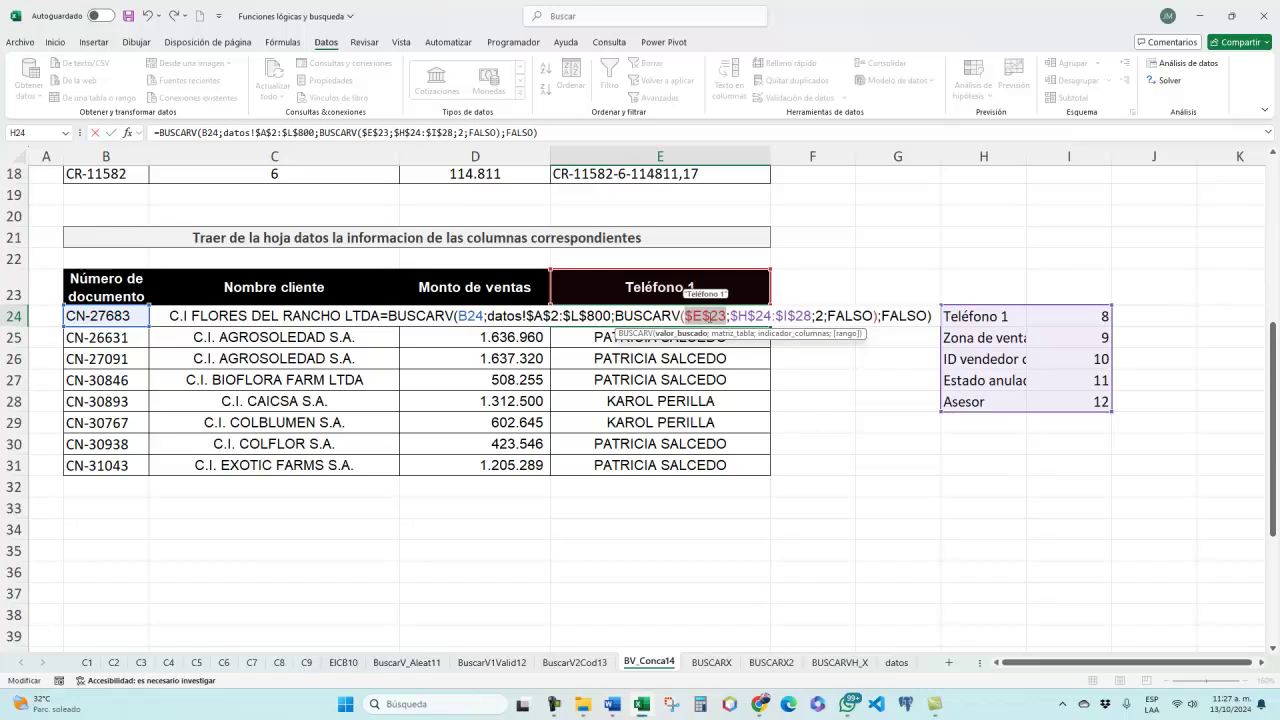
click(931, 316)
key(Return)
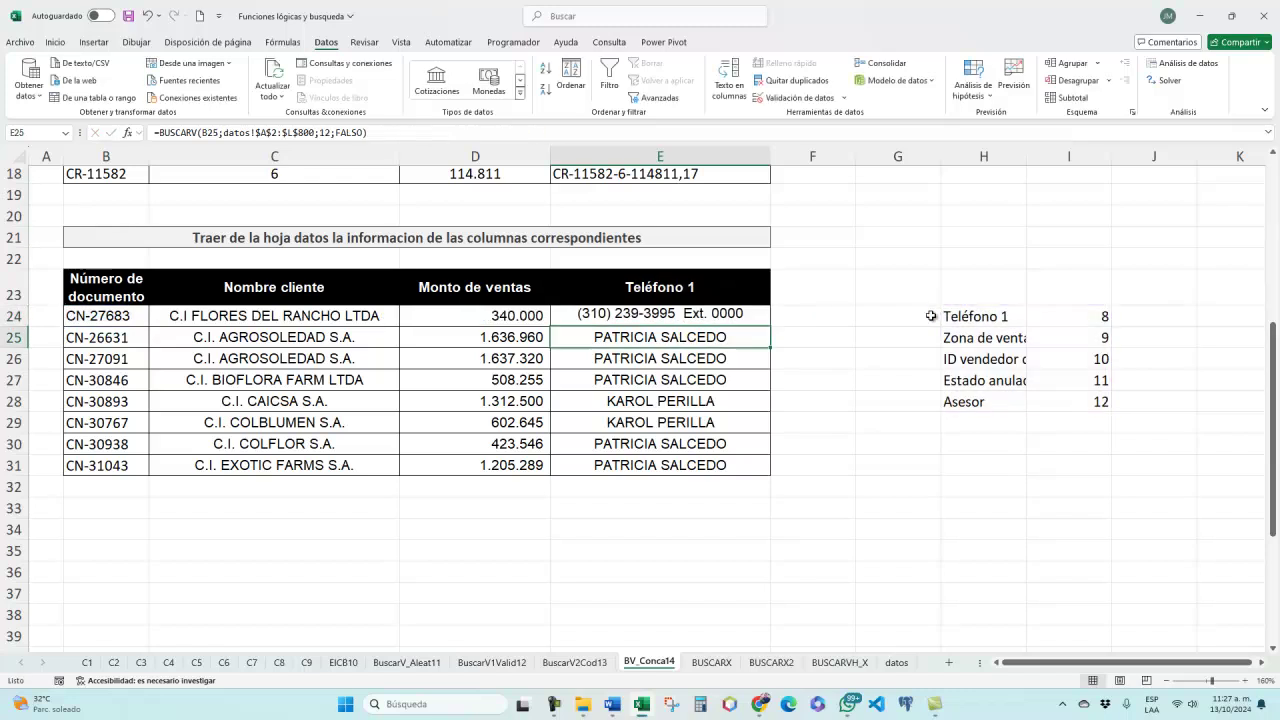
Fill the E24 formula down to E31 and check the references of the copied formula in E31.
click(727, 314)
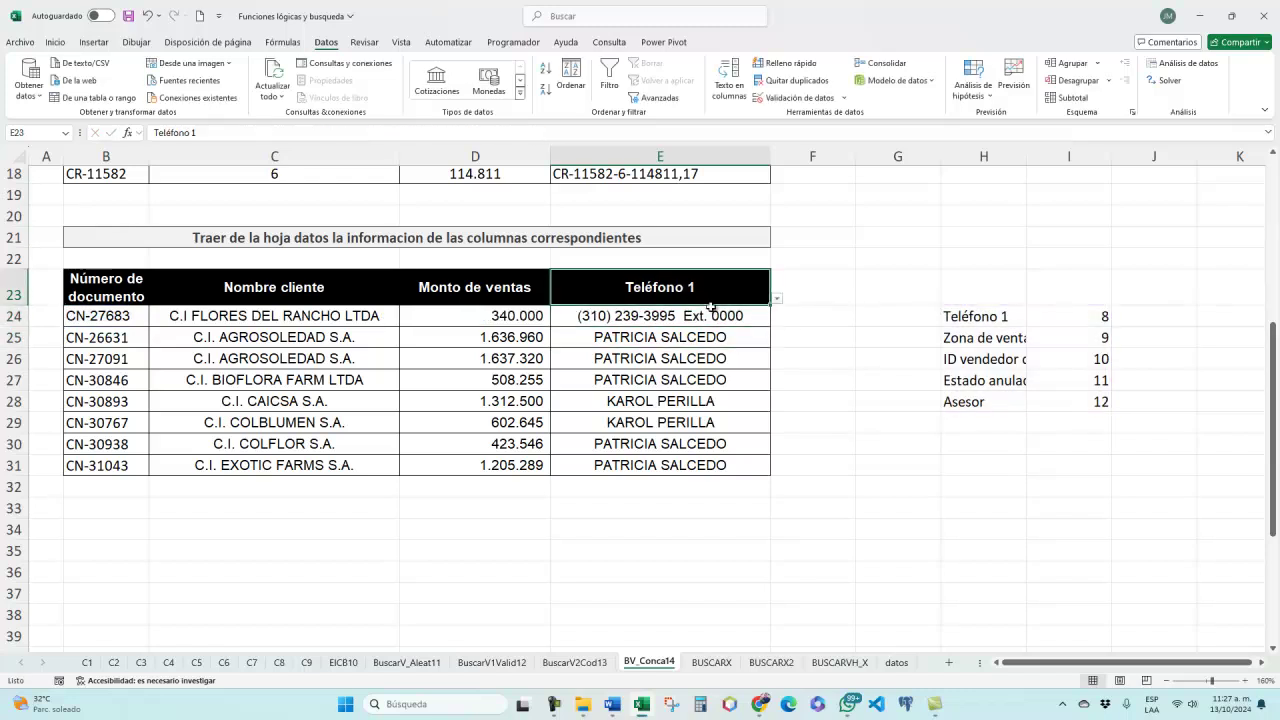
double_click(770, 326)
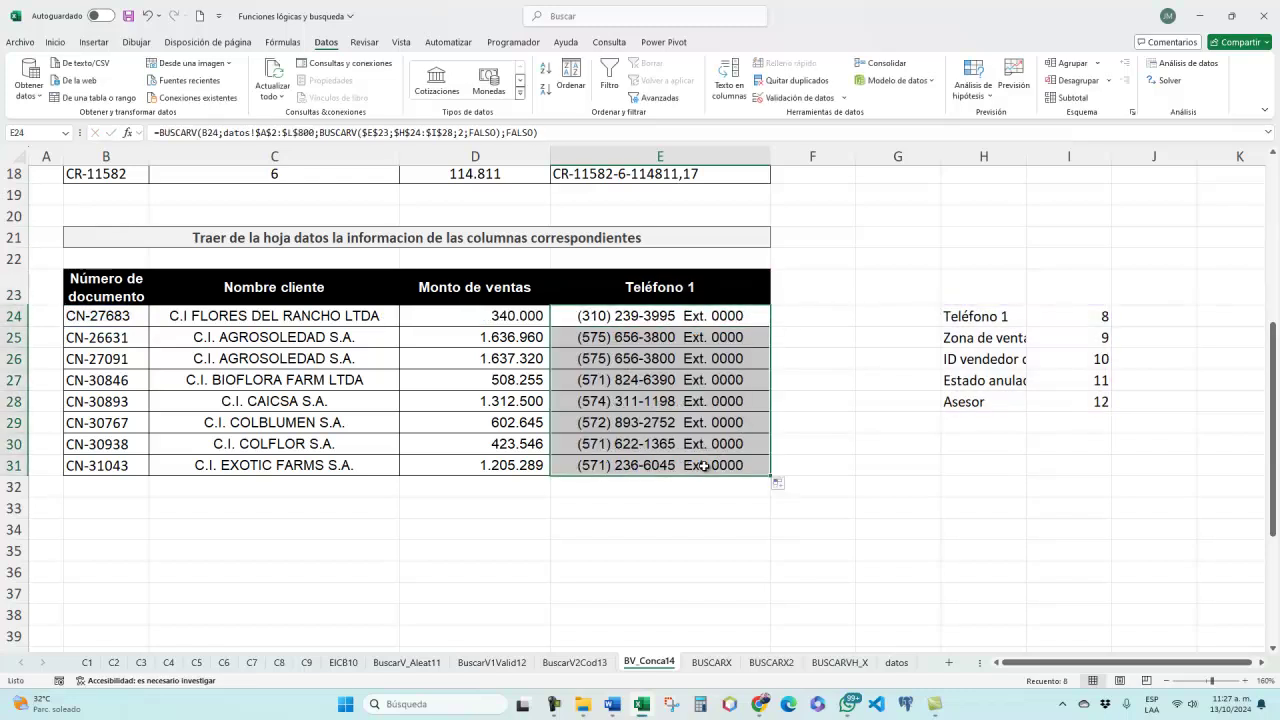
double_click(660, 465)
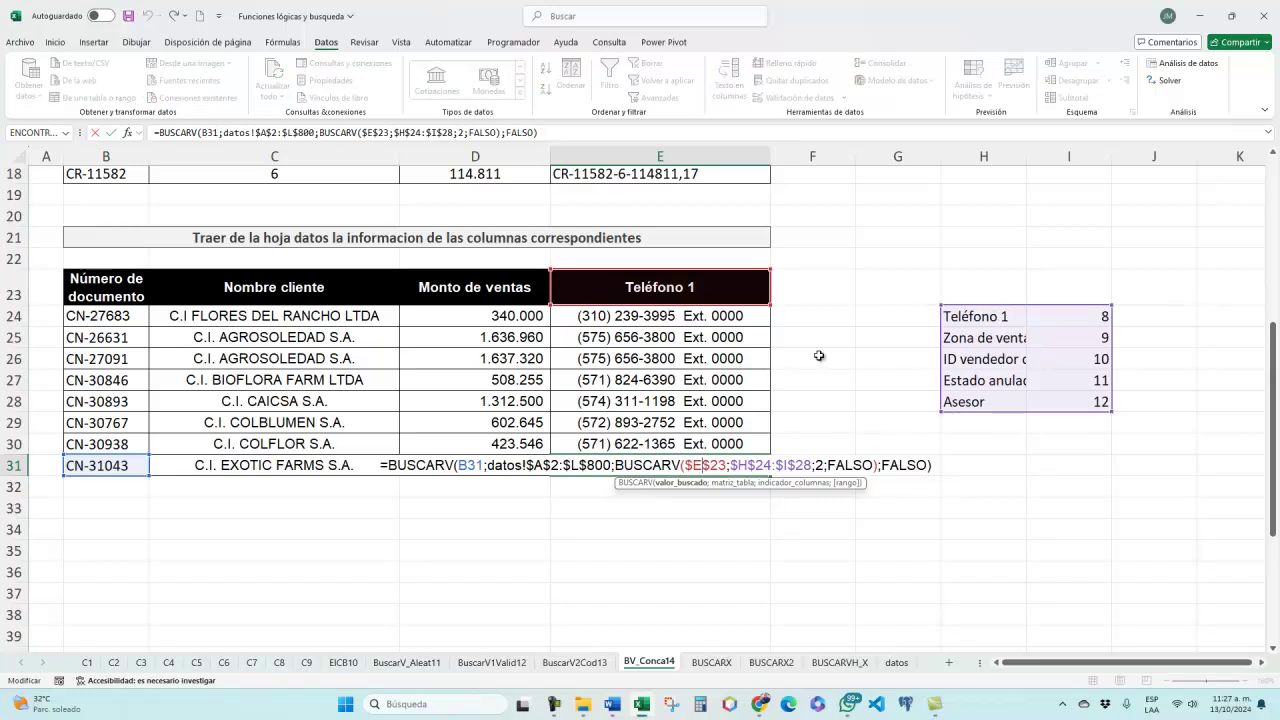
key(Return)
Switch the E23 header through Zona de ventas de maestro de cliente, ID vendedor de maestro de cliente and Estado anulado, ending on Asesor.
click(734, 292)
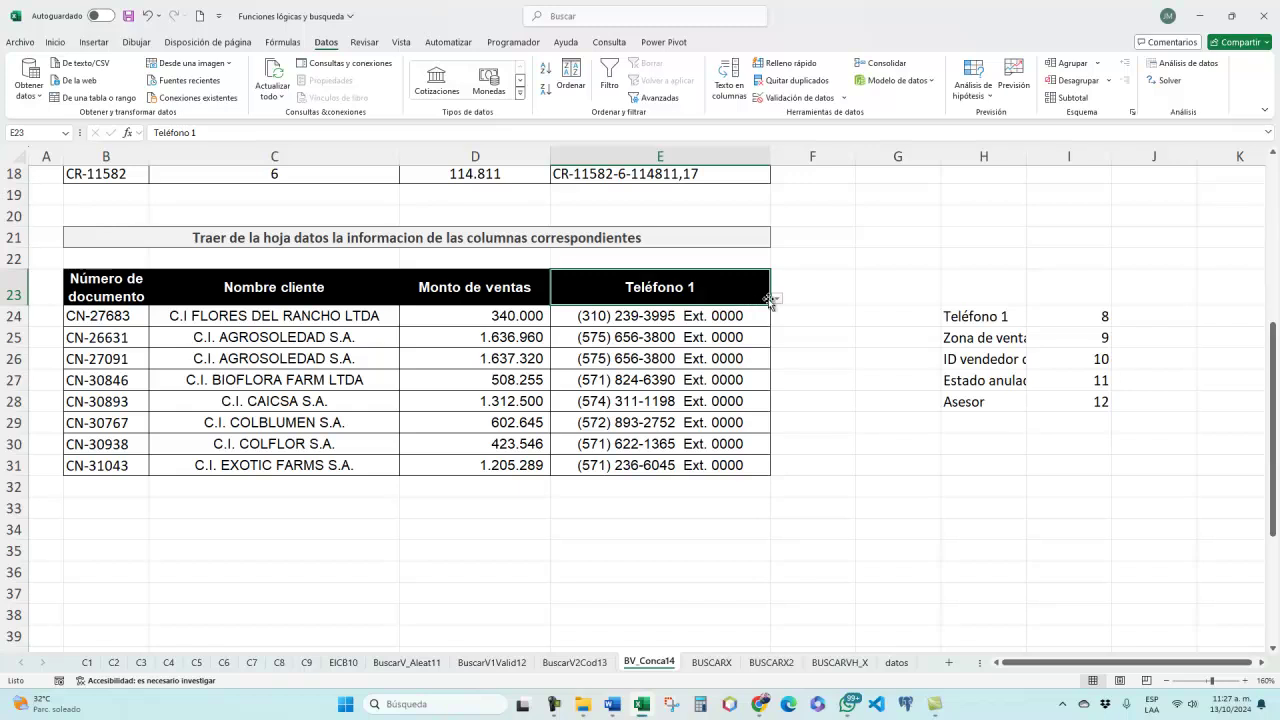
click(776, 300)
click(610, 330)
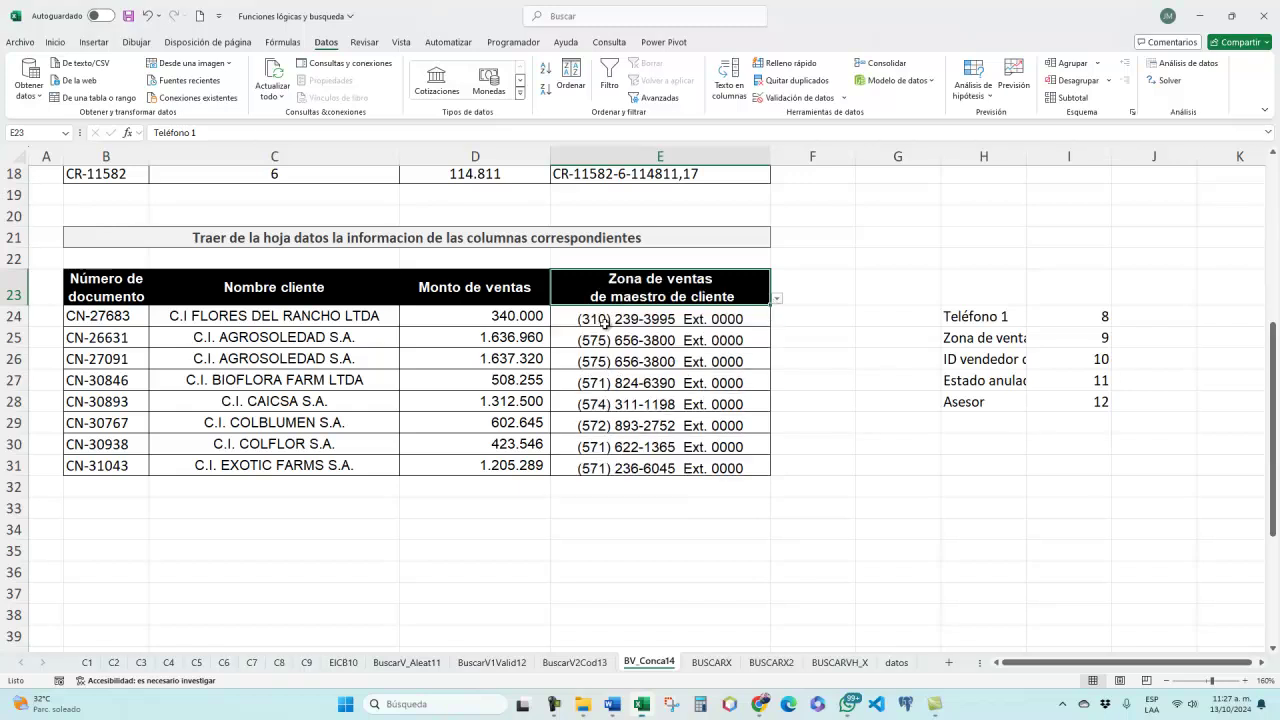
click(776, 298)
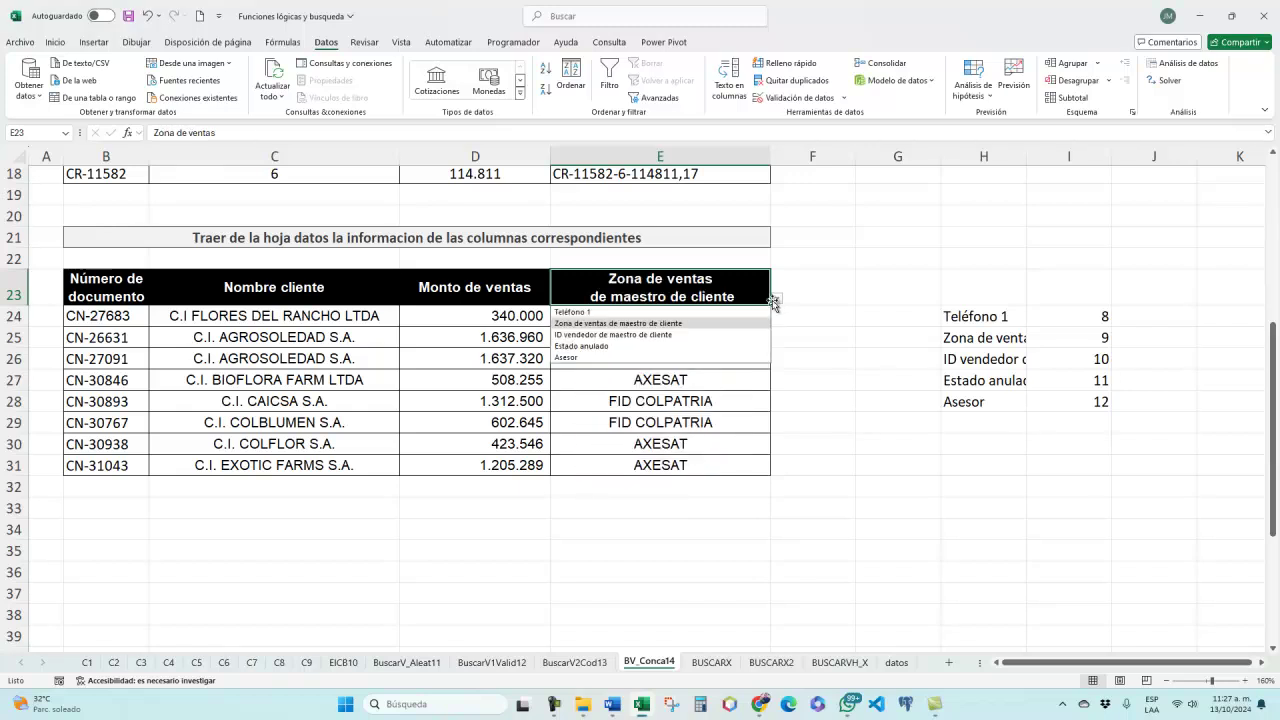
click(628, 336)
click(777, 299)
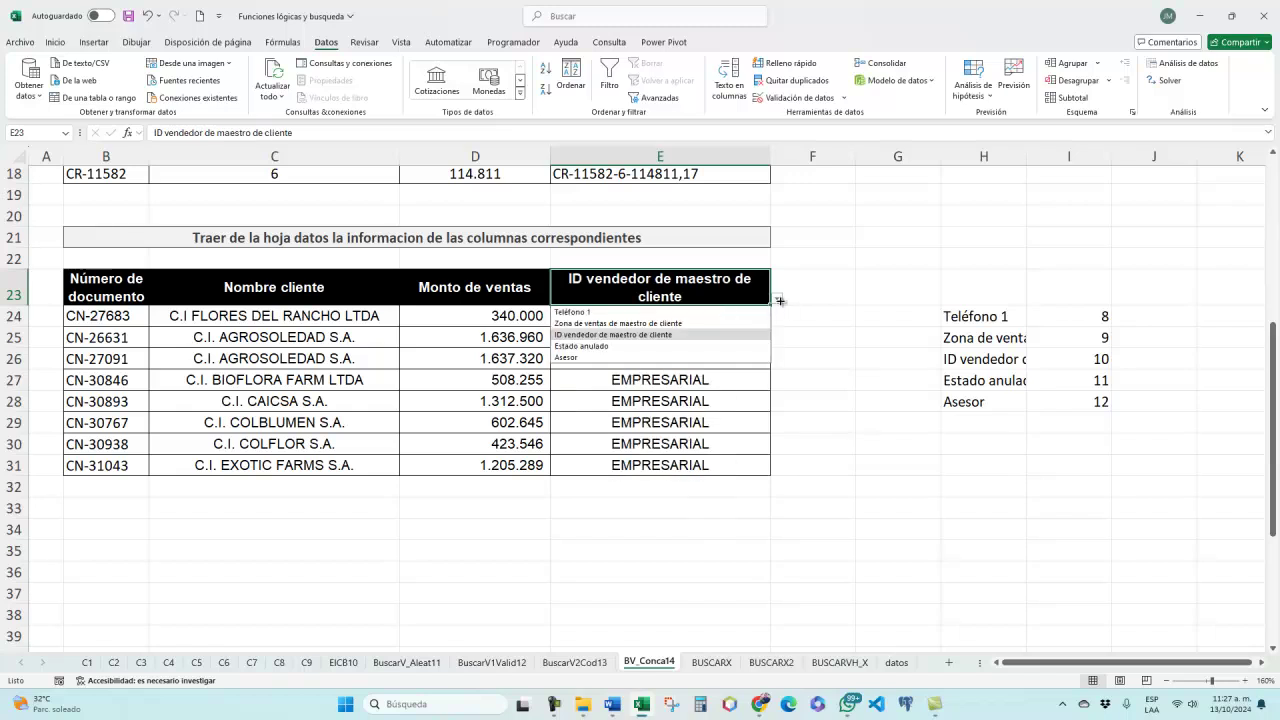
click(641, 346)
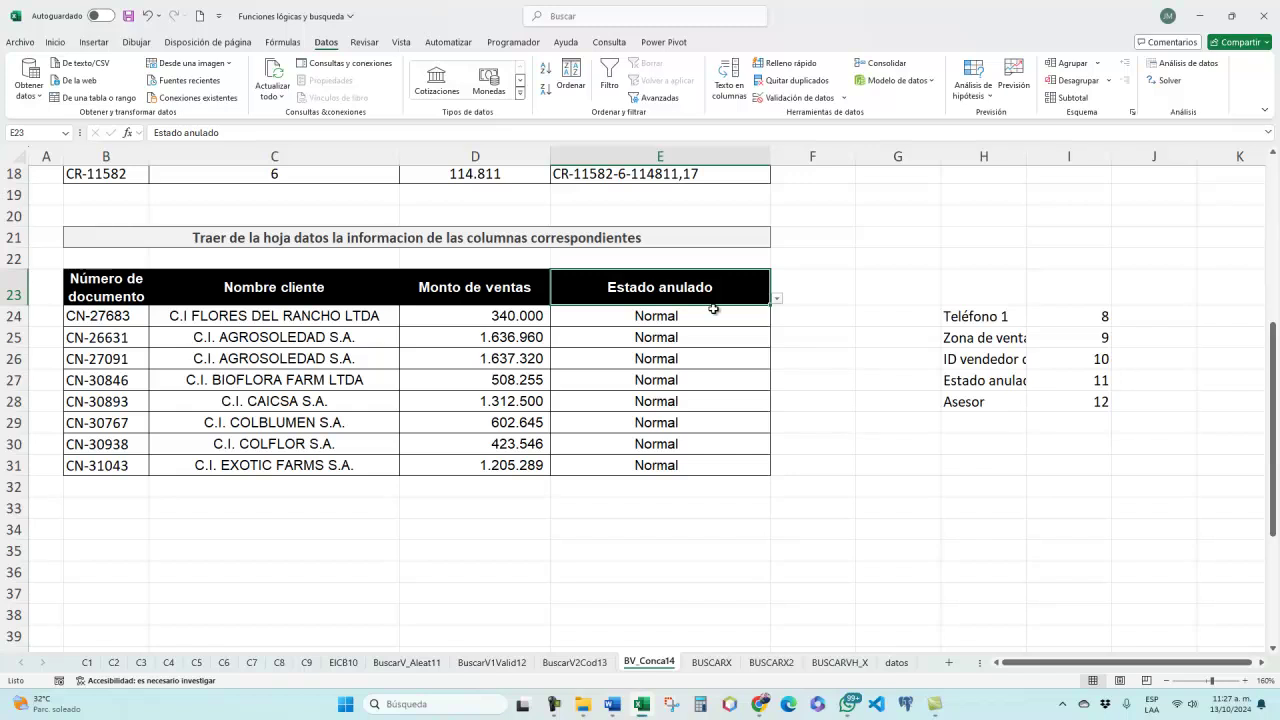
click(777, 298)
click(581, 358)
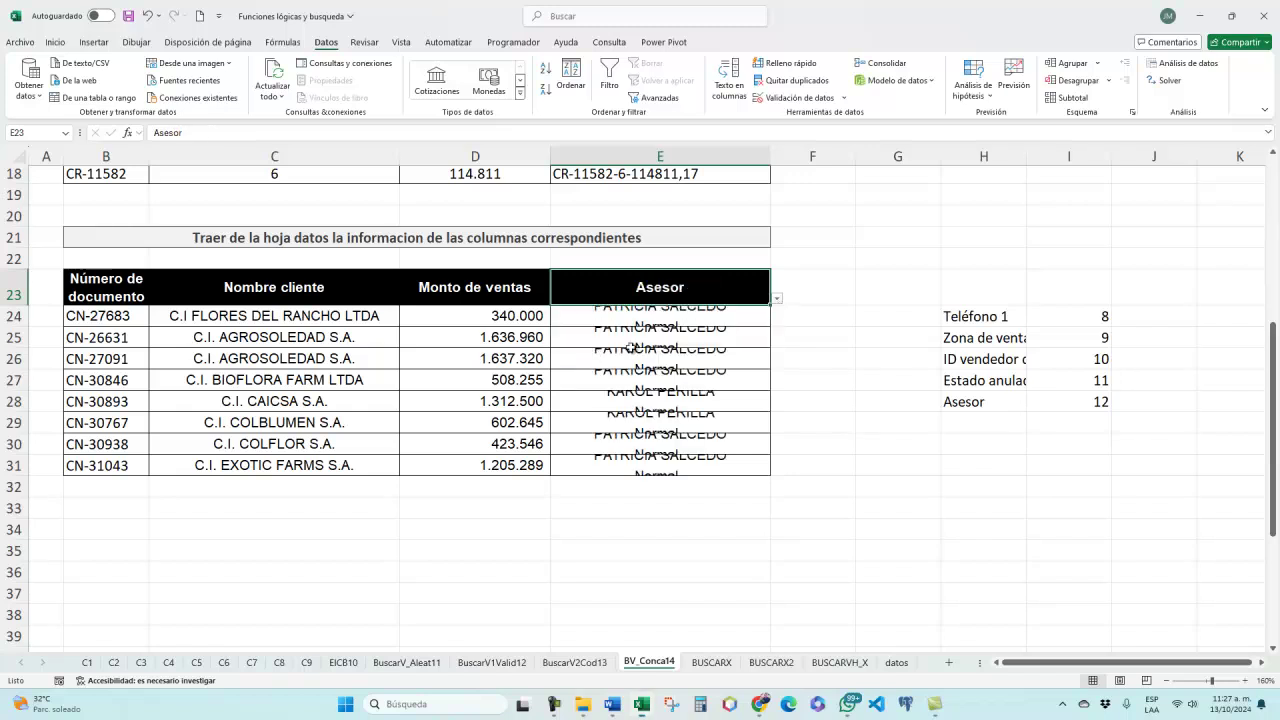
Review the arguments of the nested BUSCARV formula in E24.
click(740, 319)
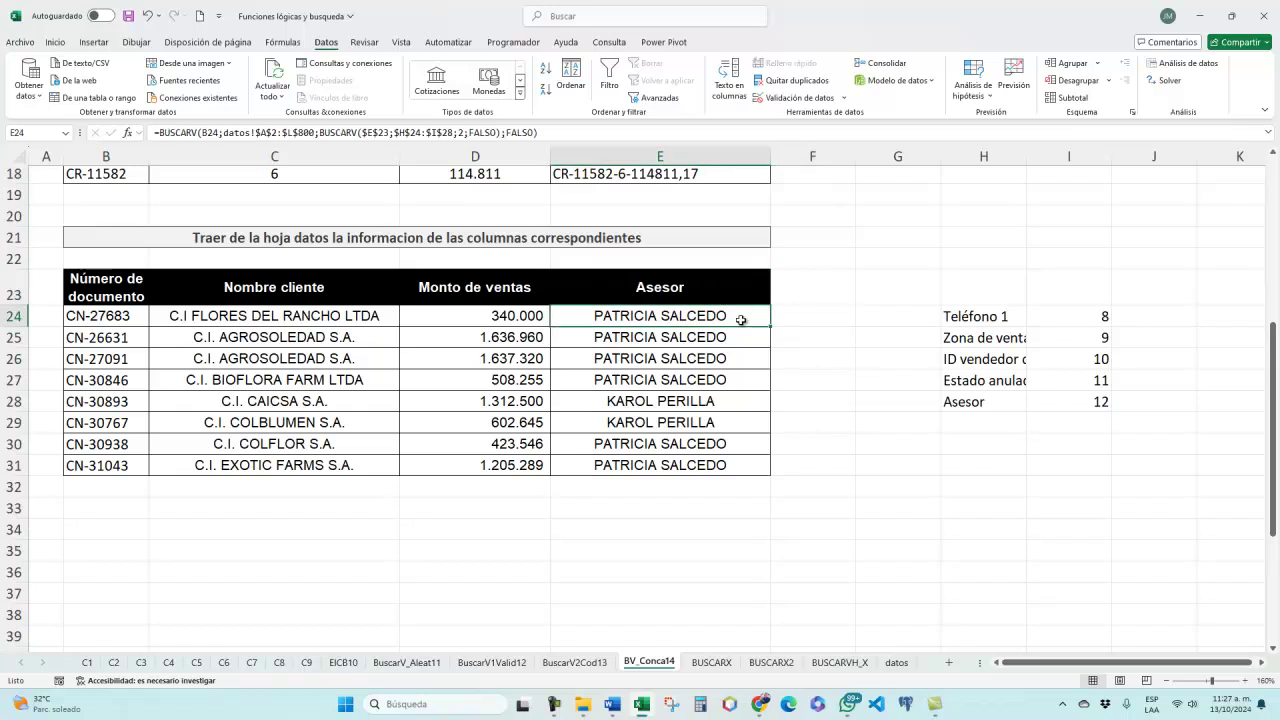
double_click(686, 318)
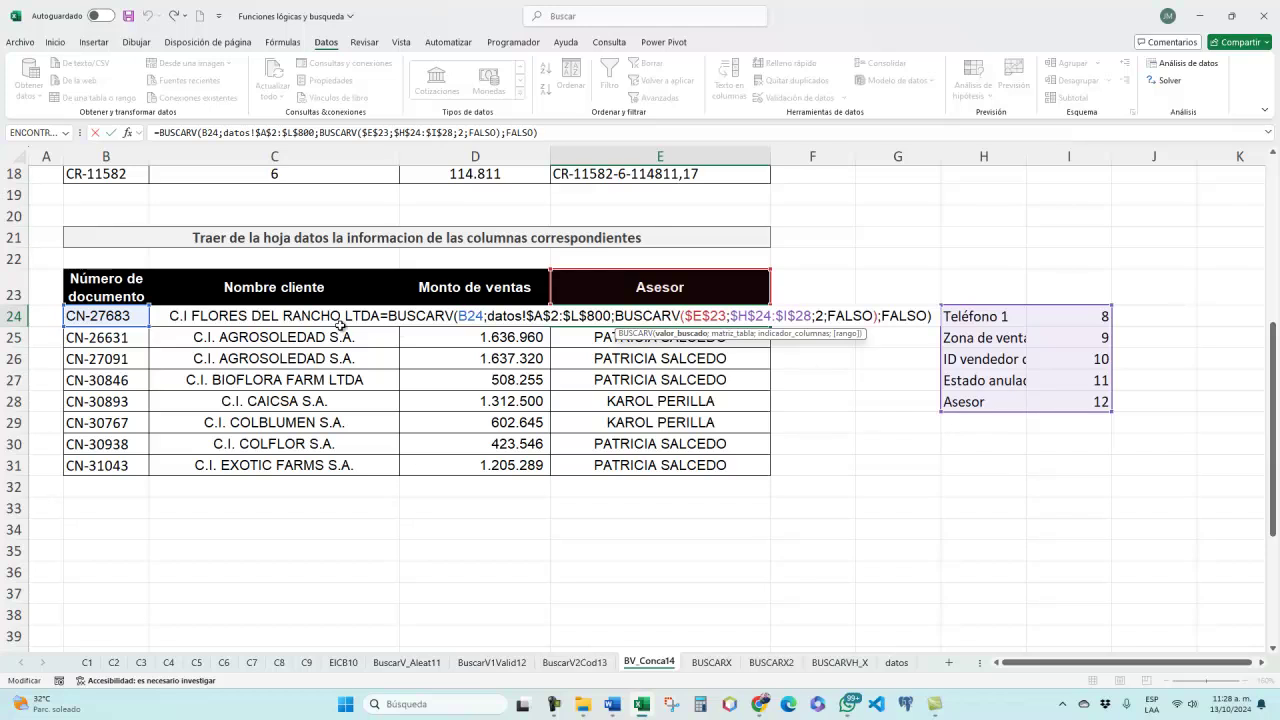
key(Return)
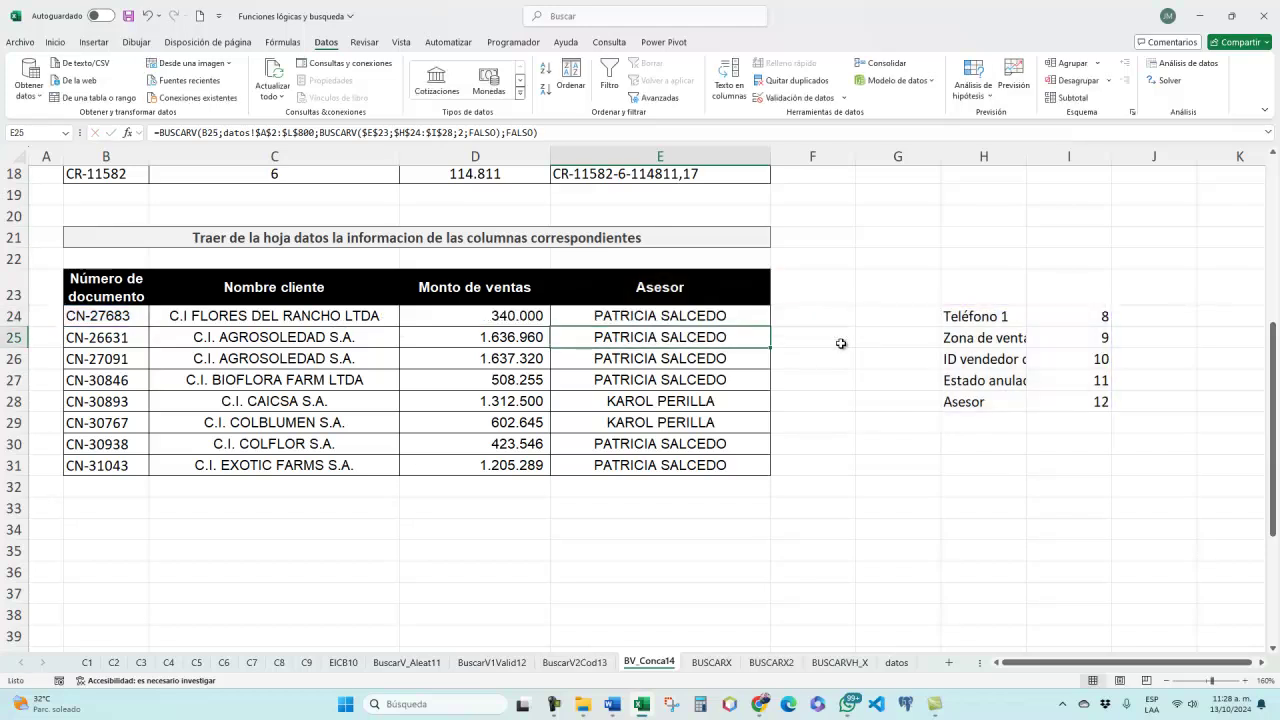